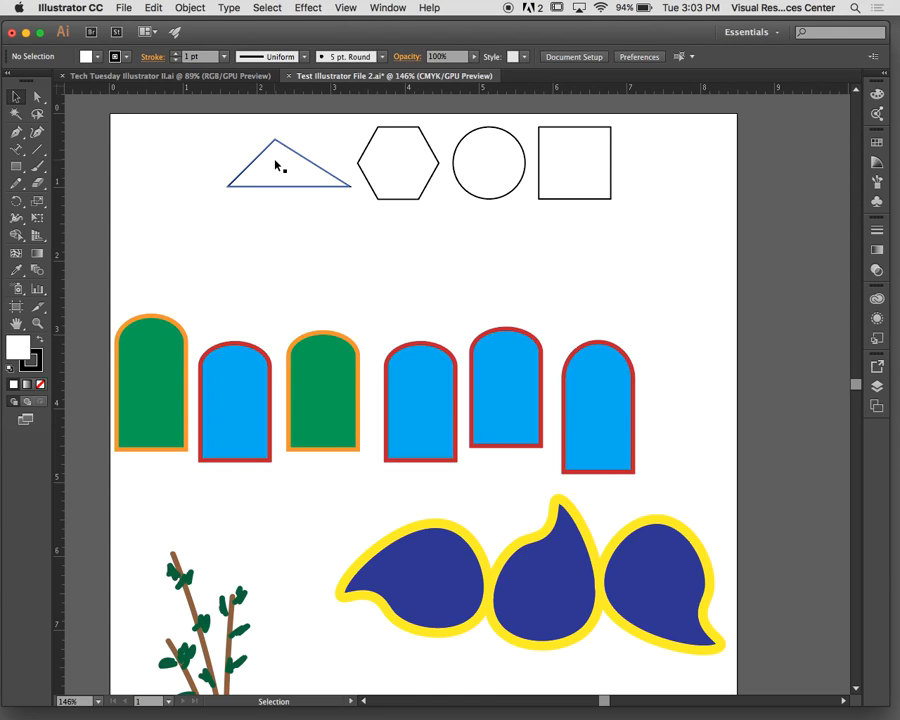
# Move the triangle slightly away from the hexagon and enlarge it to about 2.4 in wide by 1.8 in tall
pyautogui.click(276, 165)
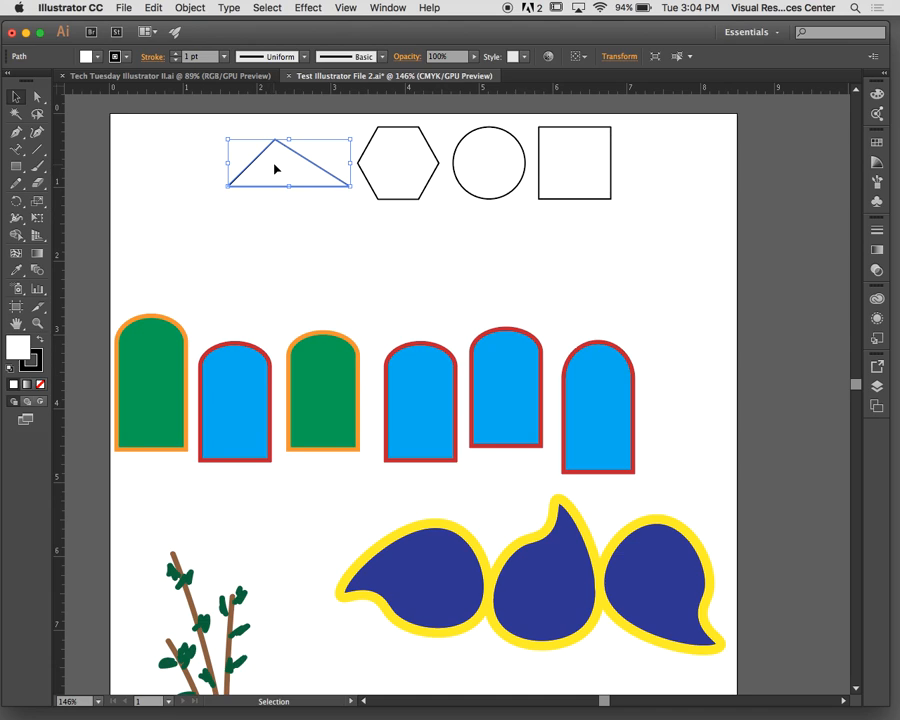
pyautogui.moveTo(275, 169); pyautogui.dragTo(245, 184)
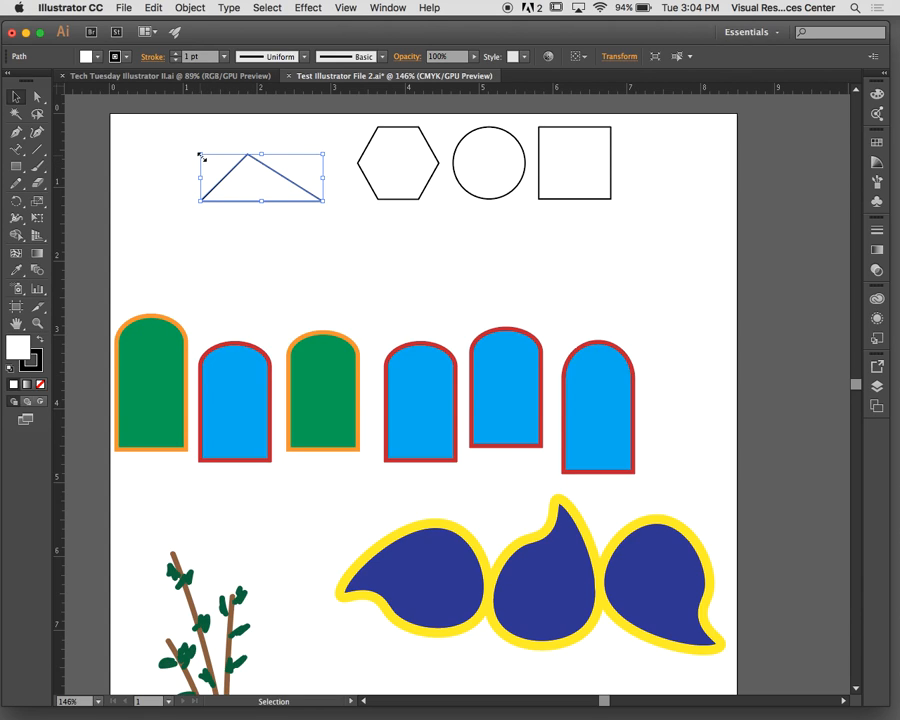
pyautogui.moveTo(202, 156); pyautogui.dragTo(144, 136)
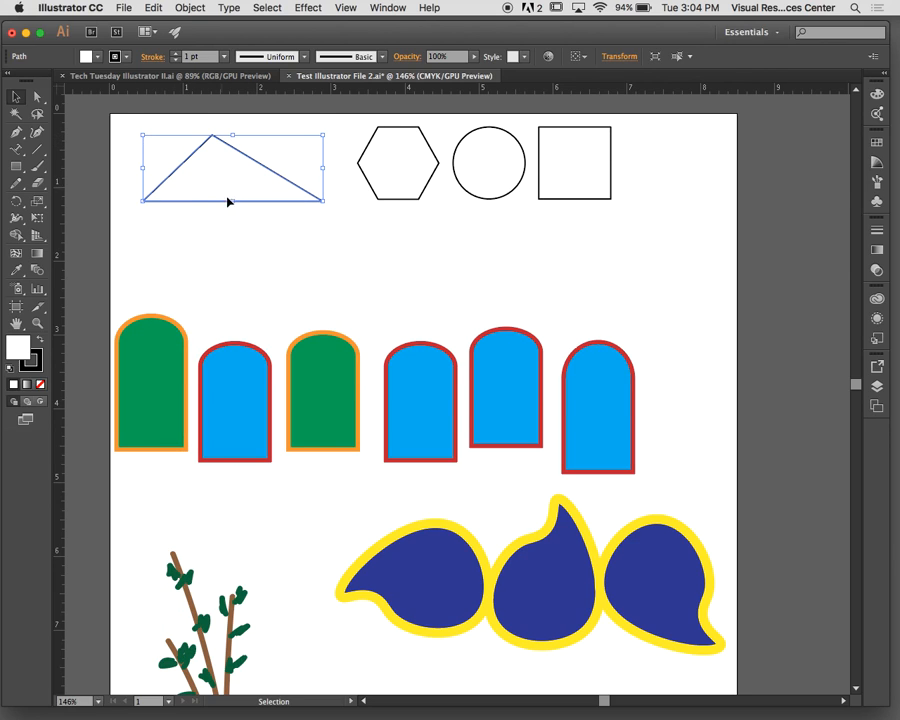
pyautogui.moveTo(233, 201); pyautogui.dragTo(234, 267)
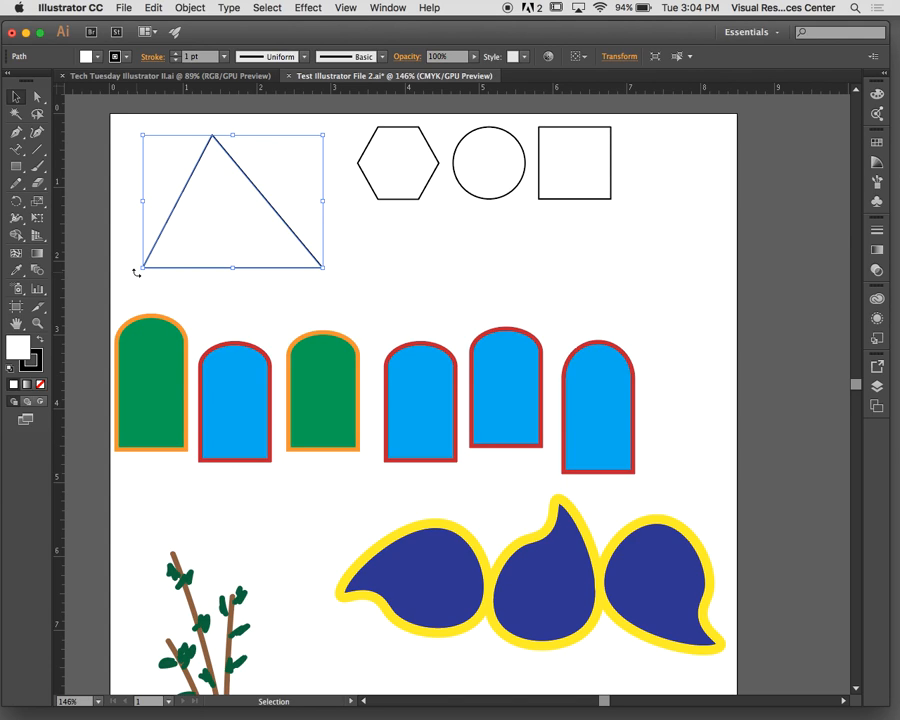
# Rotate the enlarged triangle a little over a quarter turn counterclockwise and nudge it toward the hexagon
pyautogui.moveTo(136, 272); pyautogui.dragTo(316, 296)
pyautogui.moveTo(259, 221); pyautogui.dragTo(280, 238)
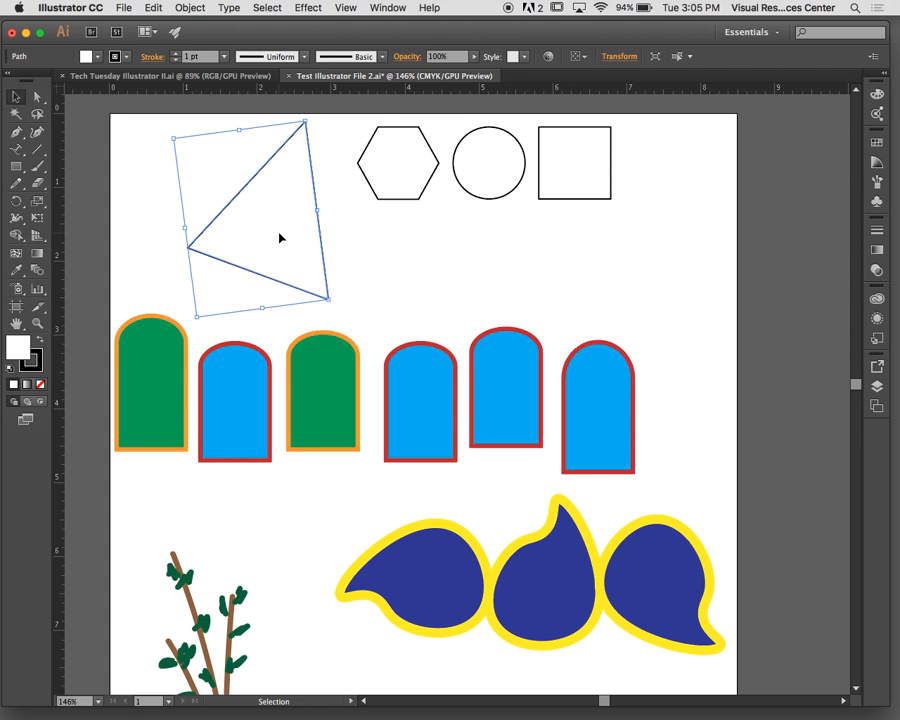
# Select the hexagon and blue arches individually, and move the leftmost teardrop up and left, away from the other two
pyautogui.click(377, 183)
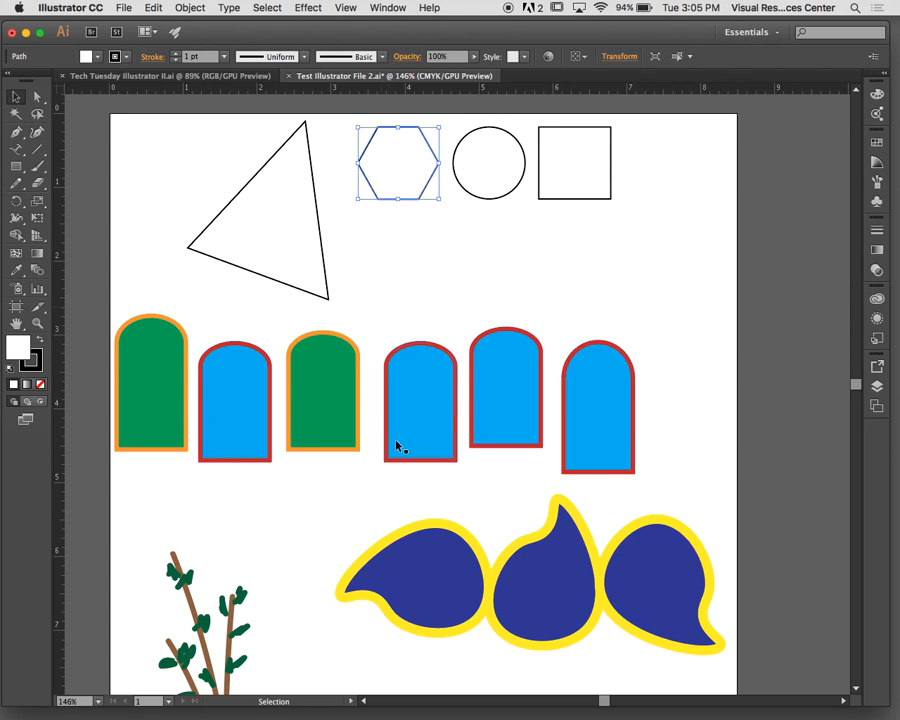
pyautogui.click(413, 418)
pyautogui.click(510, 404)
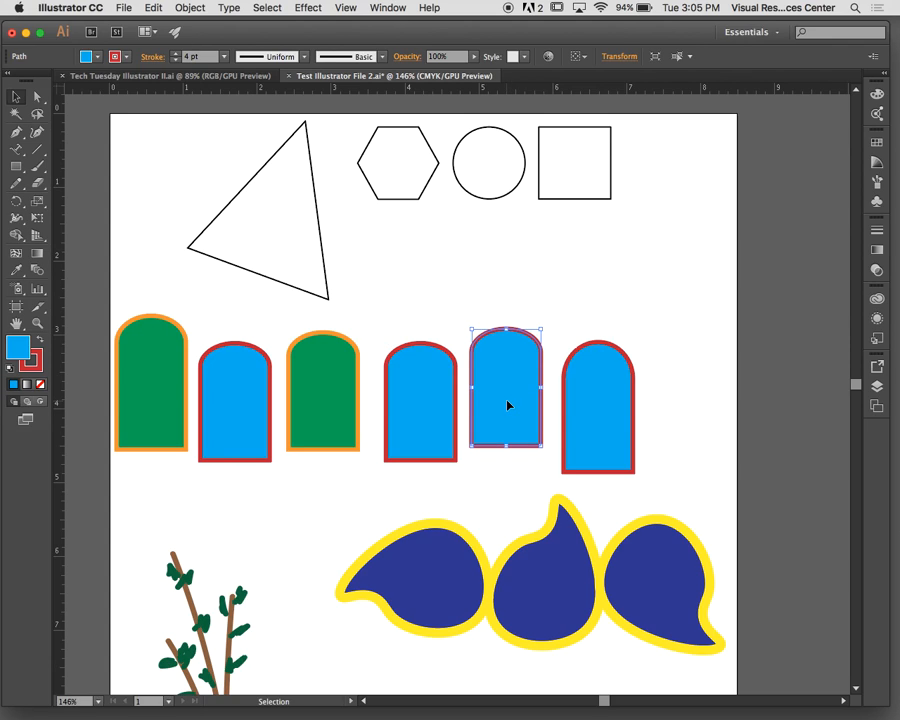
pyautogui.click(466, 560)
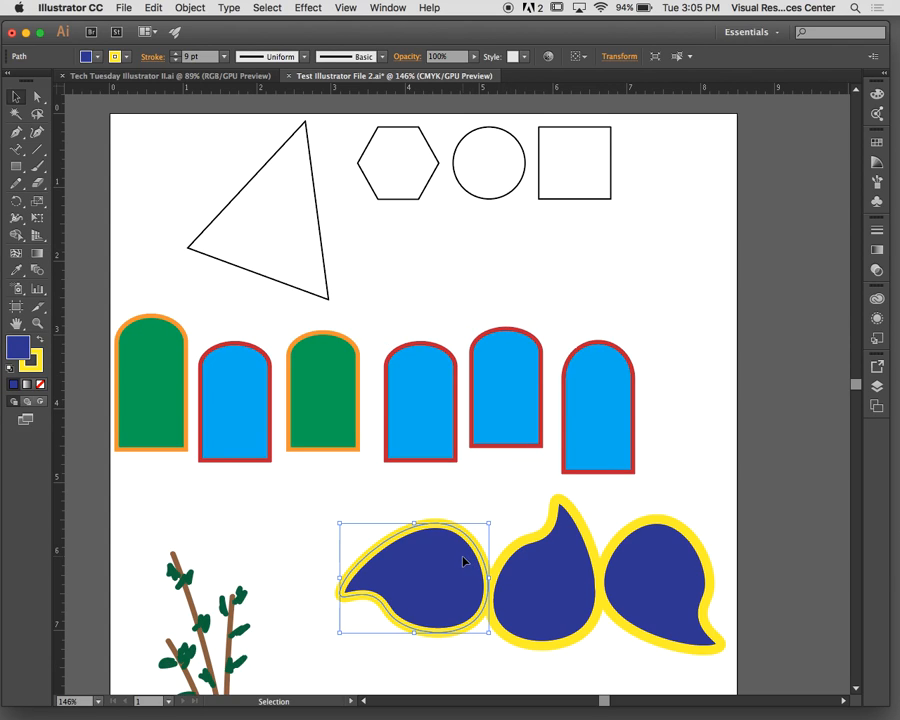
pyautogui.moveTo(442, 558); pyautogui.dragTo(411, 539)
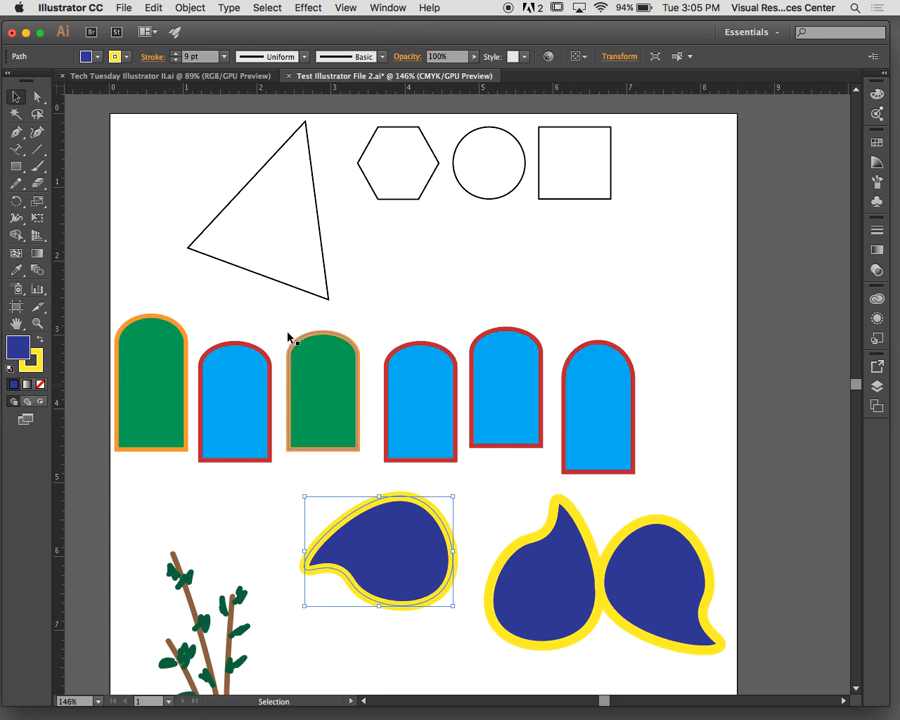
# Reshape the triangle with Direct Selection, lowering its top anchor and moving its lower-right anchor to about X 3.43 in, Y 1.64 in
pyautogui.click(38, 98)
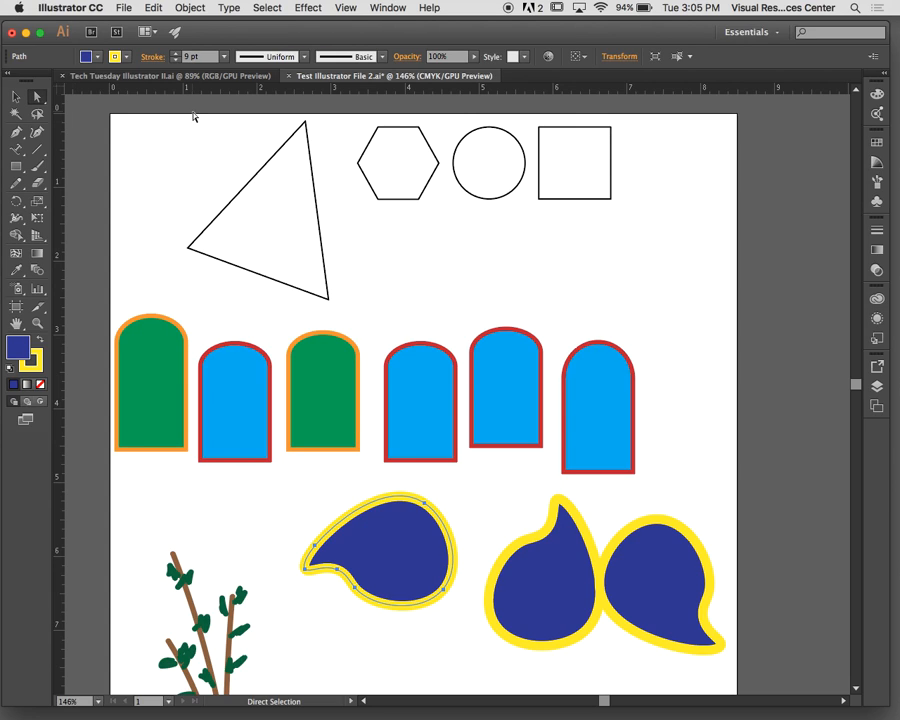
pyautogui.click(275, 232)
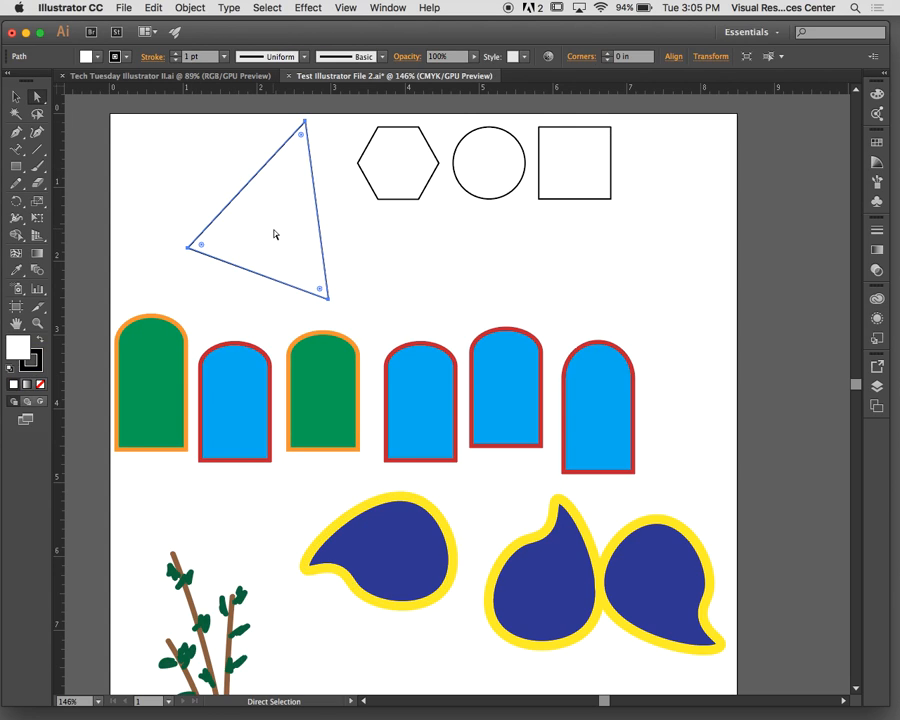
pyautogui.click(305, 122)
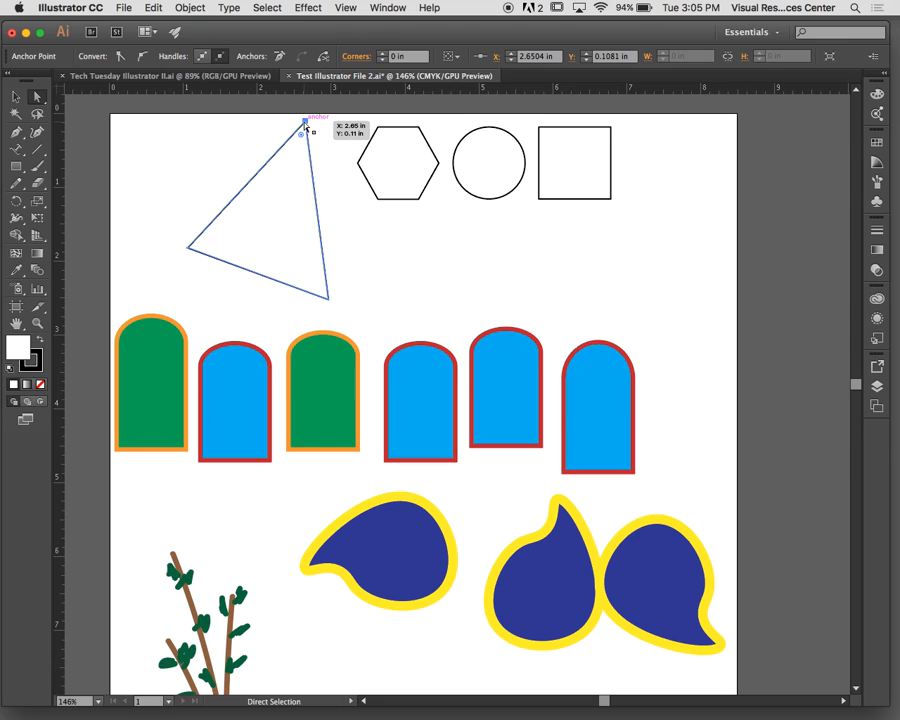
pyautogui.moveTo(305, 124)
pyautogui.mouseDown()
pyautogui.moveTo(192, 155)
pyautogui.moveTo(313, 145)
pyautogui.mouseUp()
pyautogui.moveTo(329, 299); pyautogui.dragTo(363, 236)
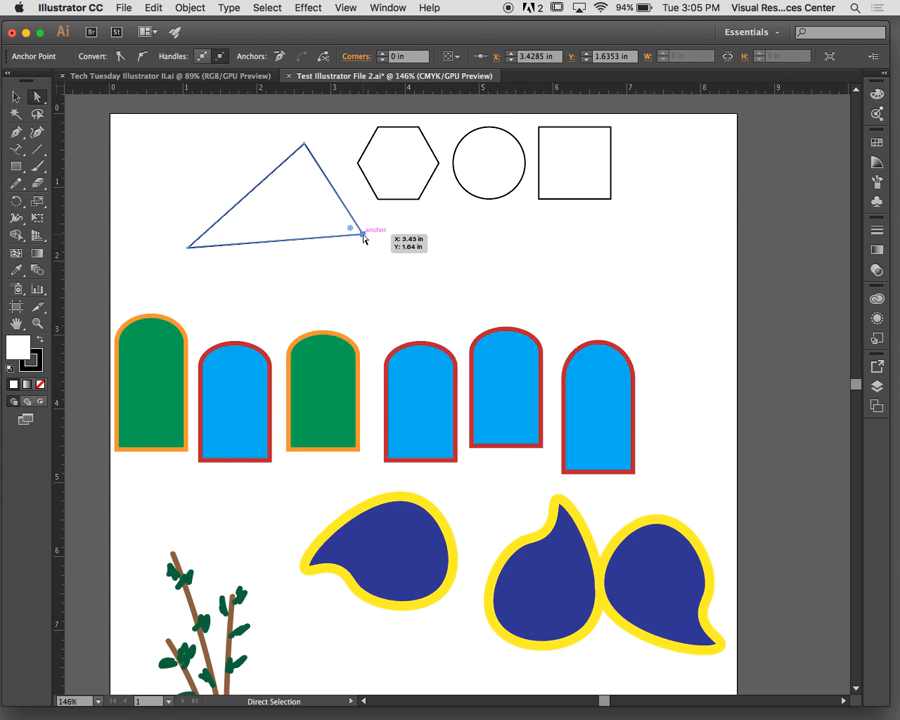
# Reshape the leftmost teardrop by pulling its lower-left anchor points and handles outward until the pointed tail becomes a rounded bulge
pyautogui.click(369, 531)
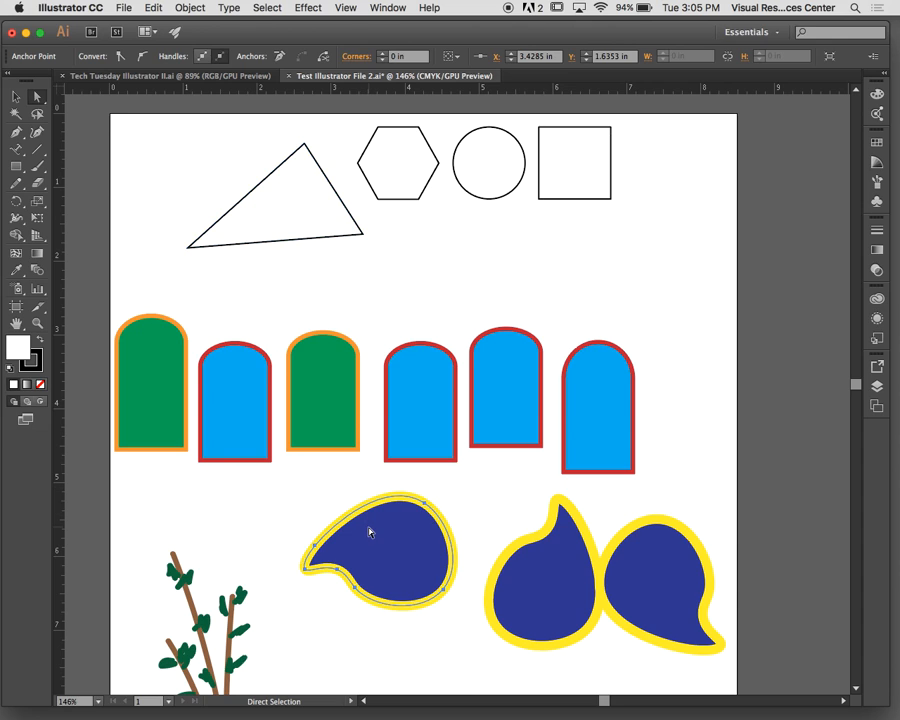
pyautogui.scroll(-2, 369, 531)
pyautogui.scroll(-3, 367, 530)
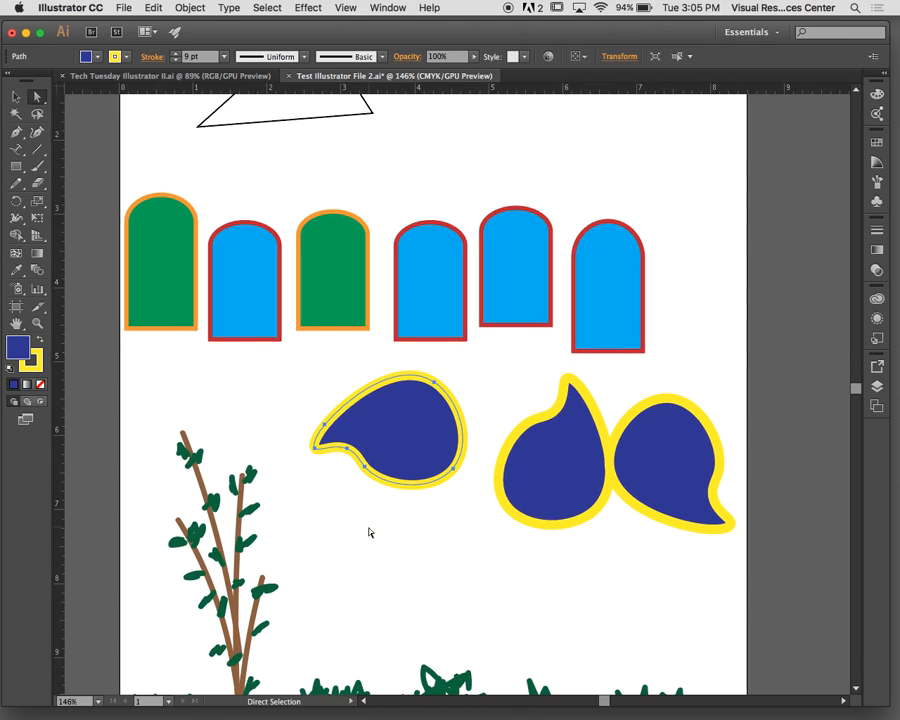
pyautogui.click(348, 439)
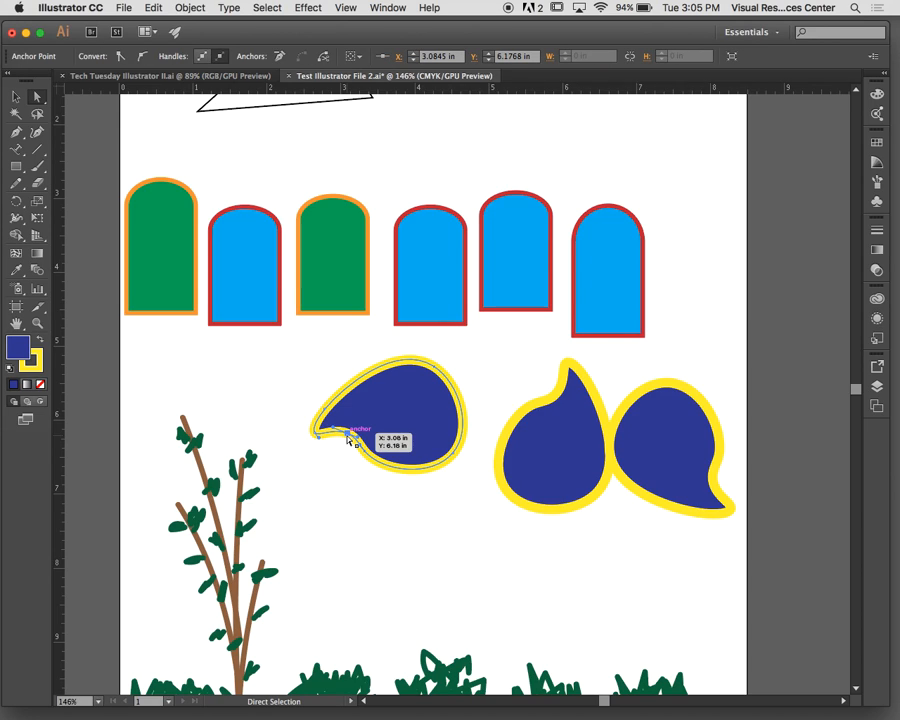
pyautogui.moveTo(348, 439); pyautogui.dragTo(402, 502)
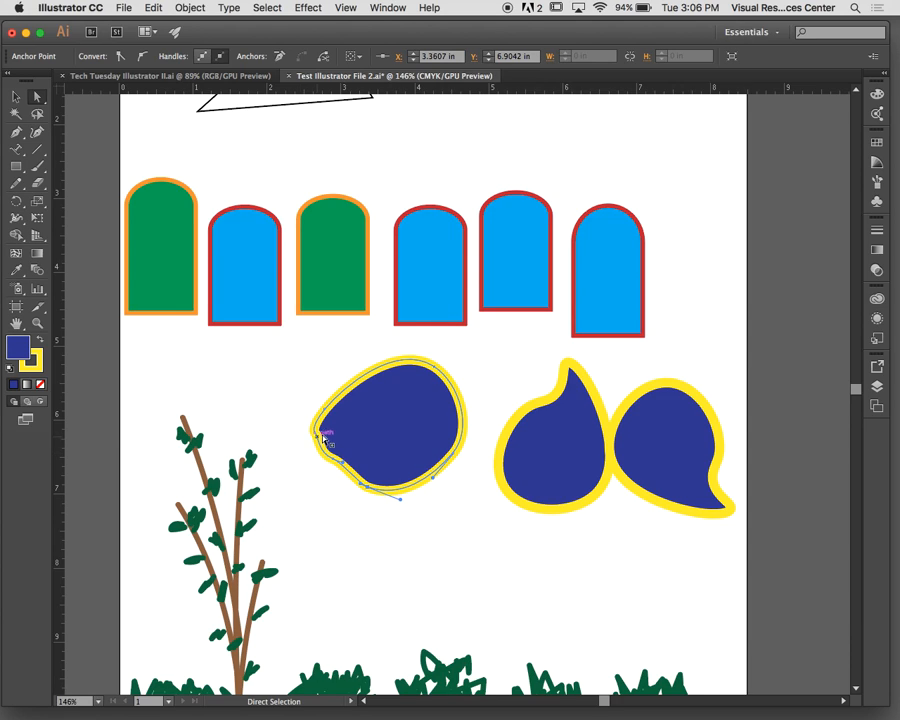
pyautogui.moveTo(337, 466); pyautogui.dragTo(356, 501)
pyautogui.moveTo(313, 463); pyautogui.dragTo(306, 426)
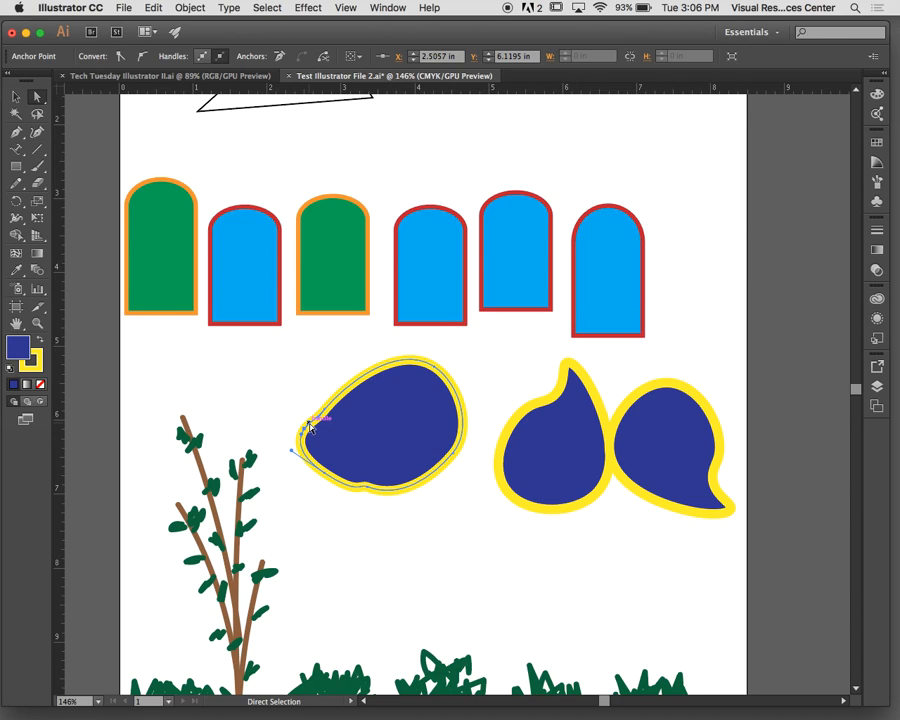
pyautogui.moveTo(372, 486)
pyautogui.mouseDown()
pyautogui.moveTo(357, 487)
pyautogui.moveTo(368, 503)
pyautogui.moveTo(360, 498)
pyautogui.mouseUp()
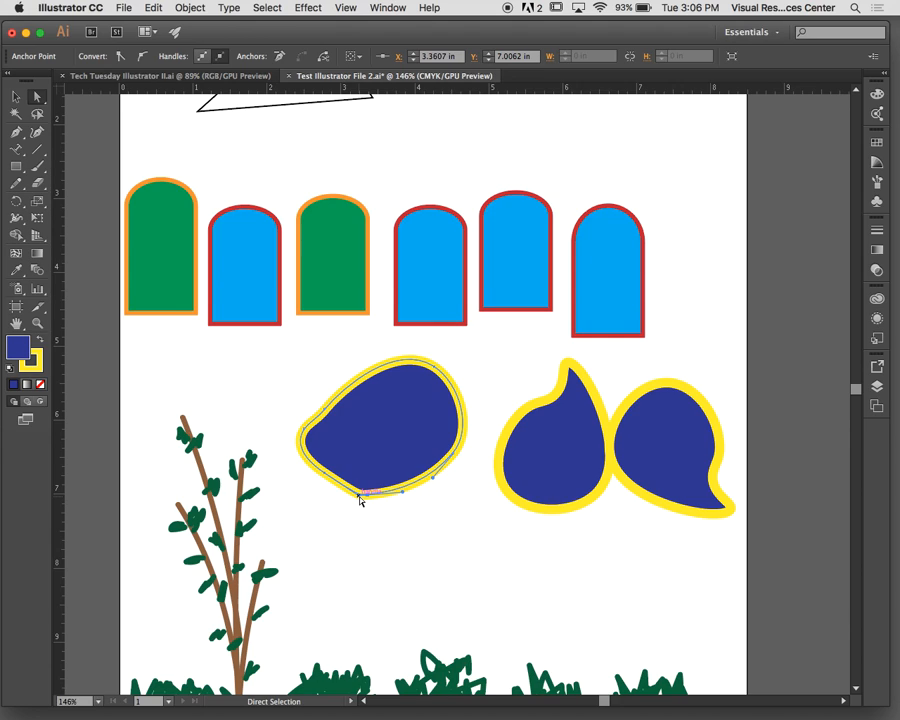
pyautogui.click(321, 389)
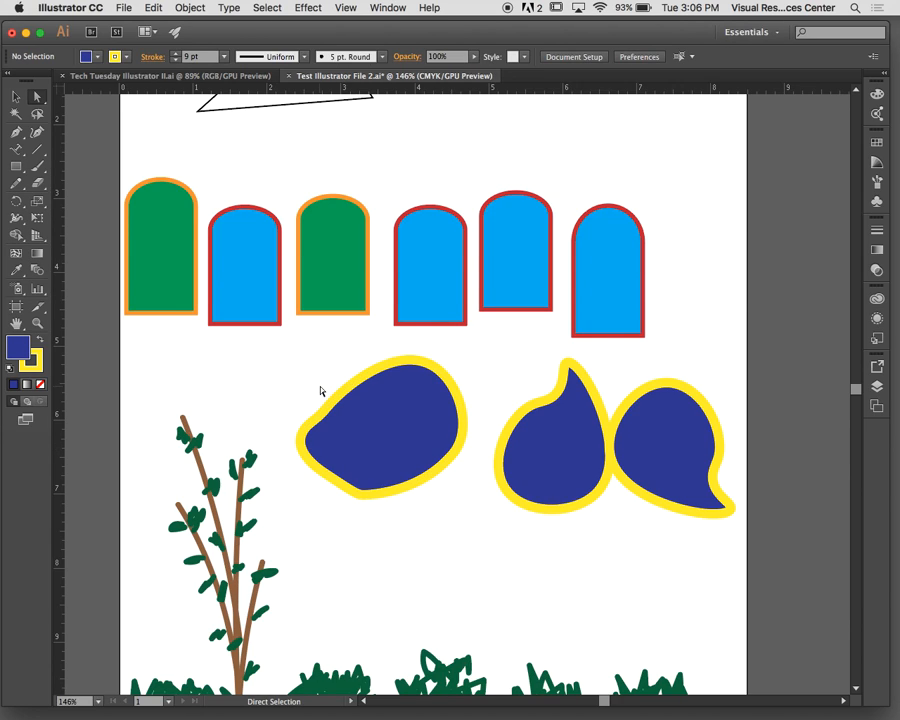
# Select the two right-side anchor points of the reshaped teardrop together and move them up and right to stretch the shape
pyautogui.click(340, 399)
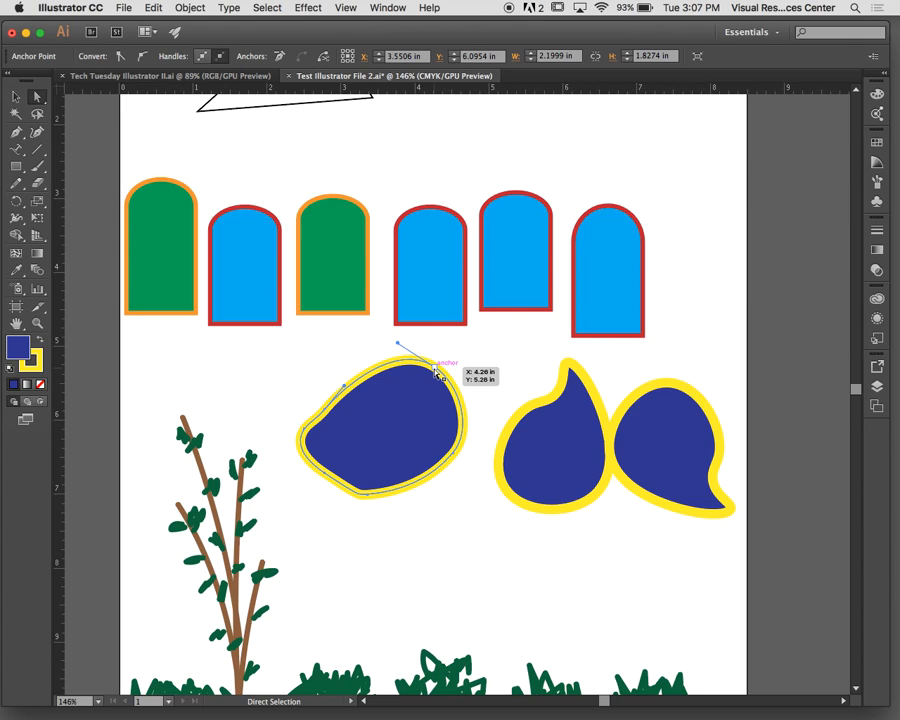
pyautogui.press('super')
pyautogui.click(435, 370)
pyautogui.press('super')
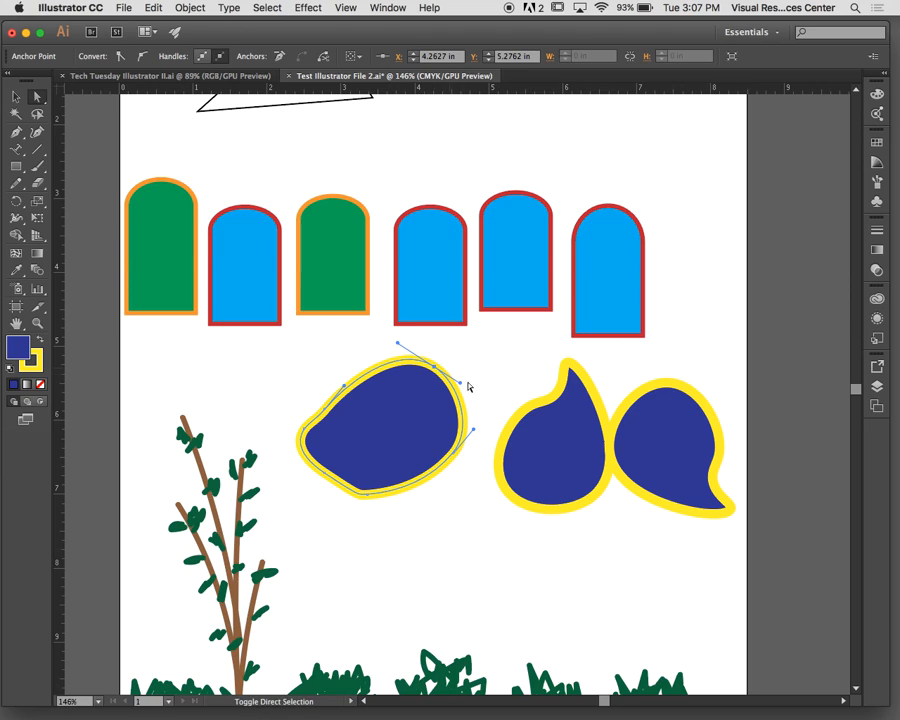
pyautogui.keyDown('shift'); pyautogui.keyDown('super'); pyautogui.click(454, 455); pyautogui.keyUp('super'); pyautogui.keyUp('shift')
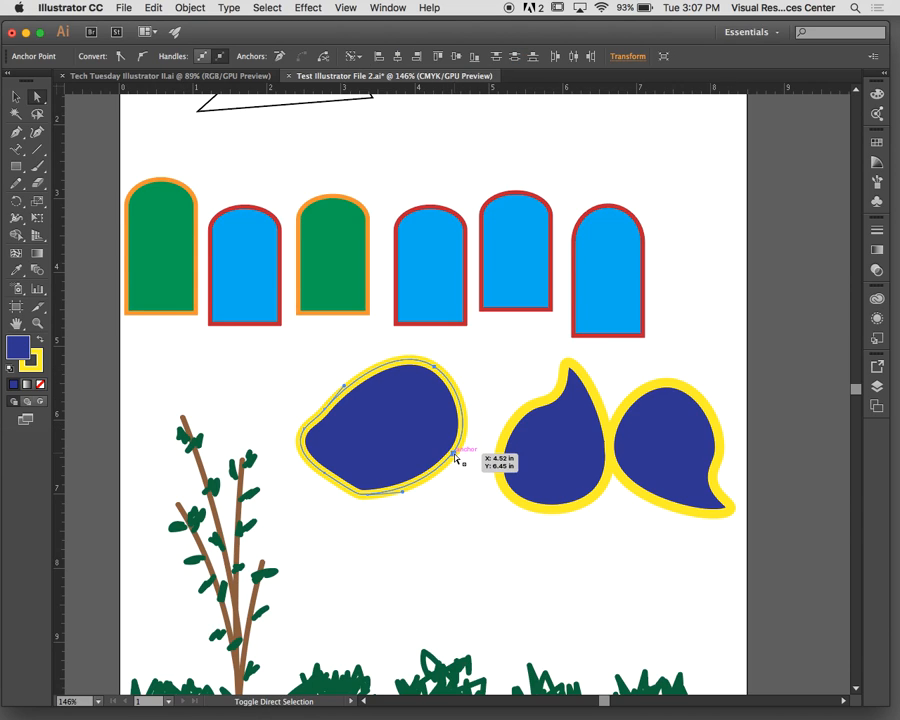
pyautogui.moveTo(456, 456); pyautogui.dragTo(476, 438)
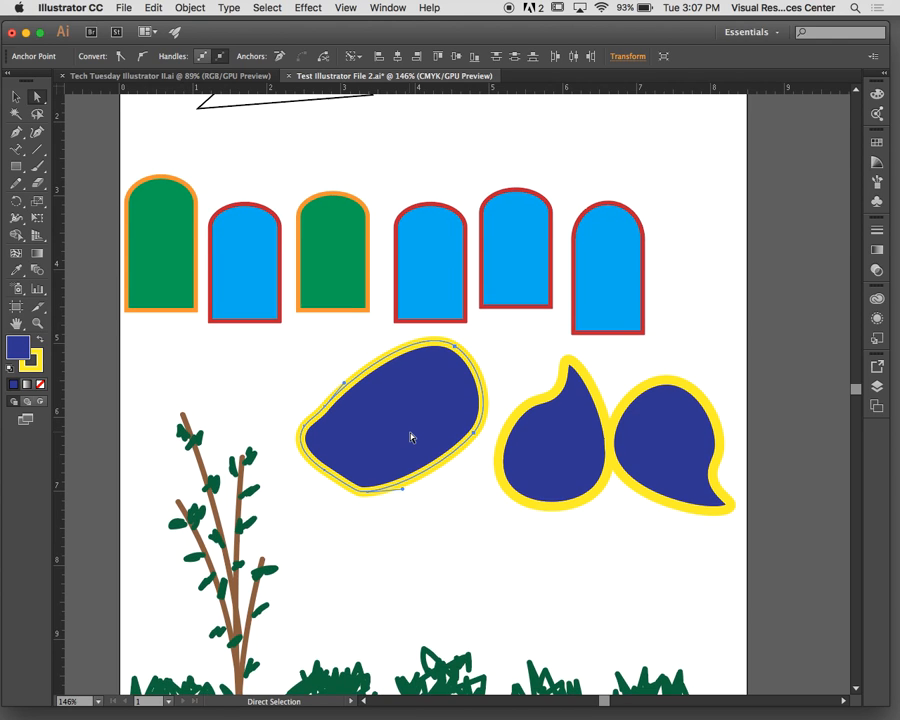
# Select the whole triangle and extend the selection to all objects with the same stroke weight using Select Similar Objects
pyautogui.scroll(2, 410, 437)
pyautogui.scroll(10, 410, 437)
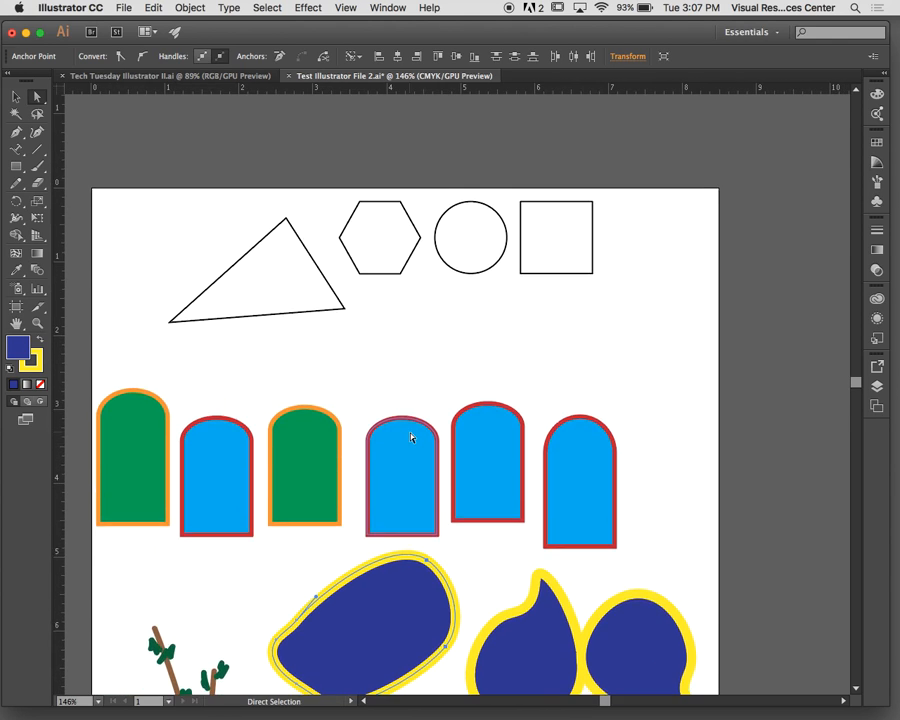
pyautogui.click(17, 99)
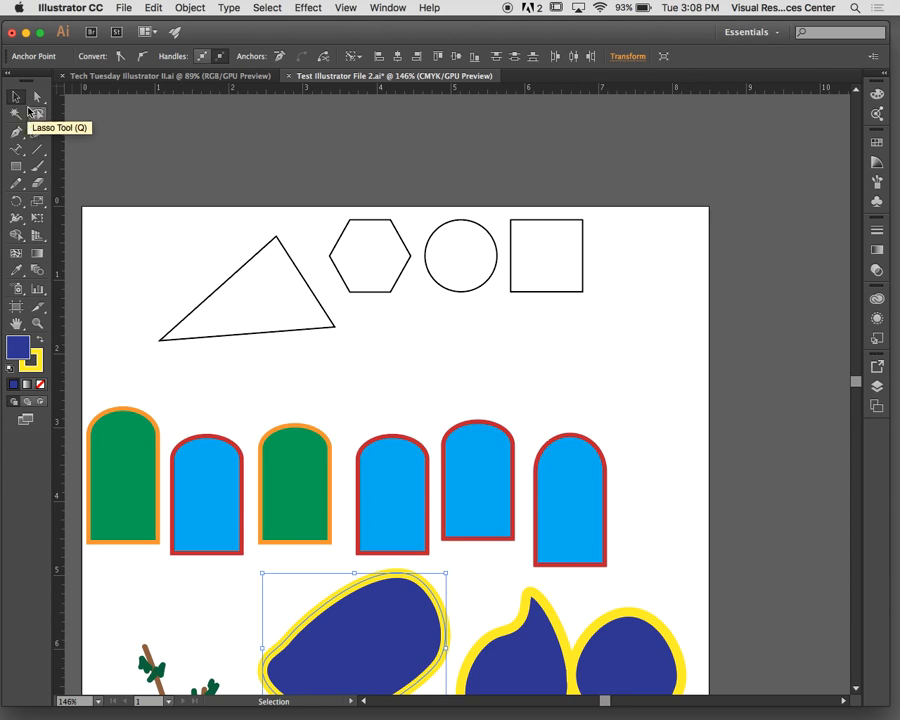
pyautogui.click(245, 290)
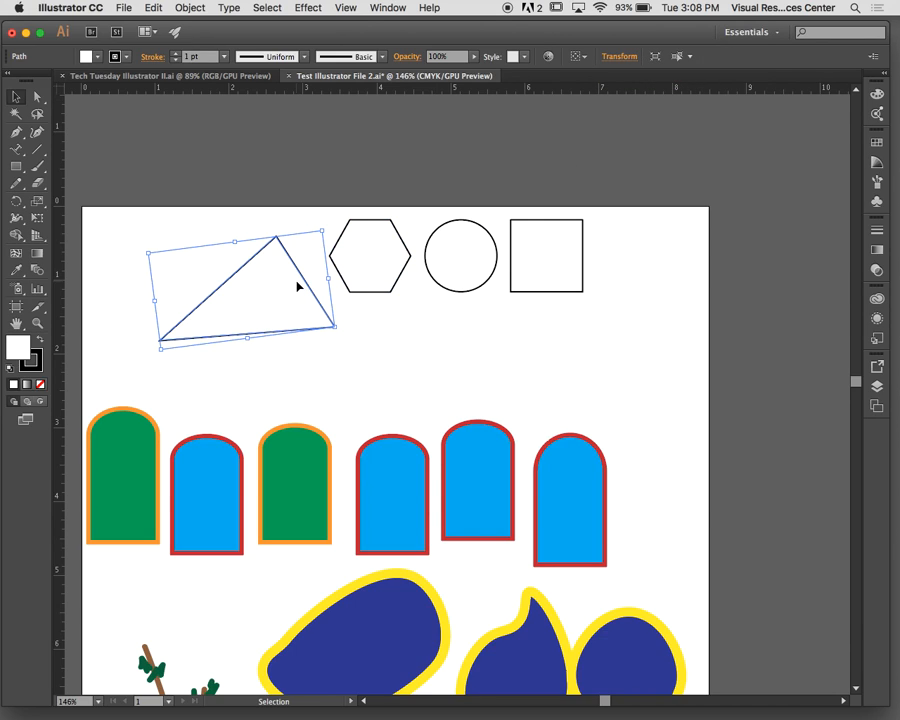
pyautogui.click(678, 58)
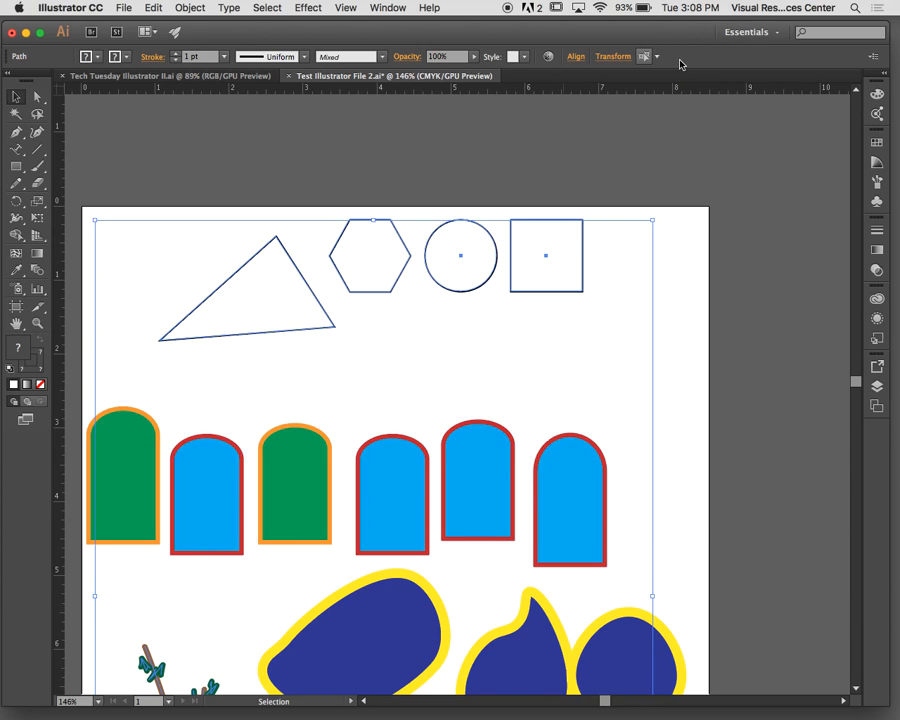
# Examine which objects across the artboard, down to the branches and shrubs, belong to the selection, and clear it
pyautogui.scroll(2, 516, 240)
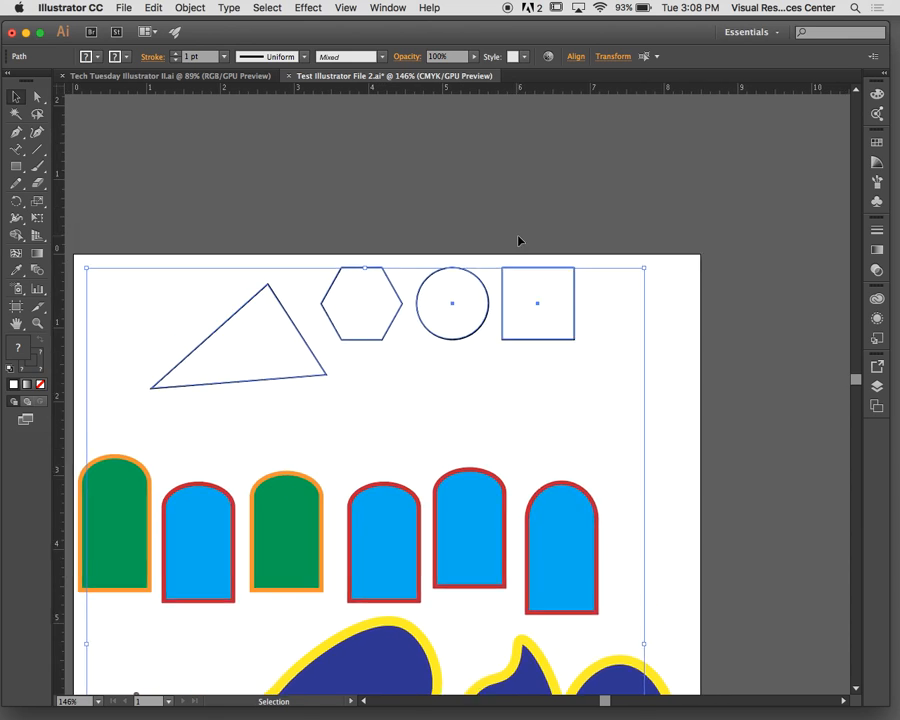
pyautogui.scroll(-5, 519, 240)
pyautogui.scroll(-10, 519, 240)
pyautogui.hscroll(-3, 519, 240)
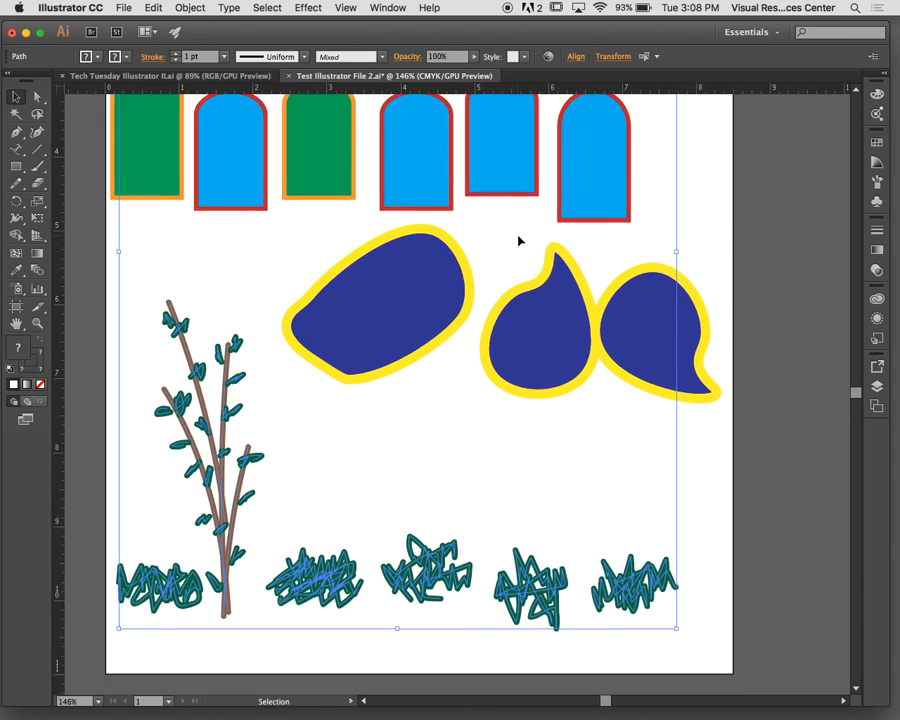
pyautogui.scroll(-5, 519, 240)
pyautogui.hscroll(1, 519, 240)
pyautogui.scroll(10, 518, 237)
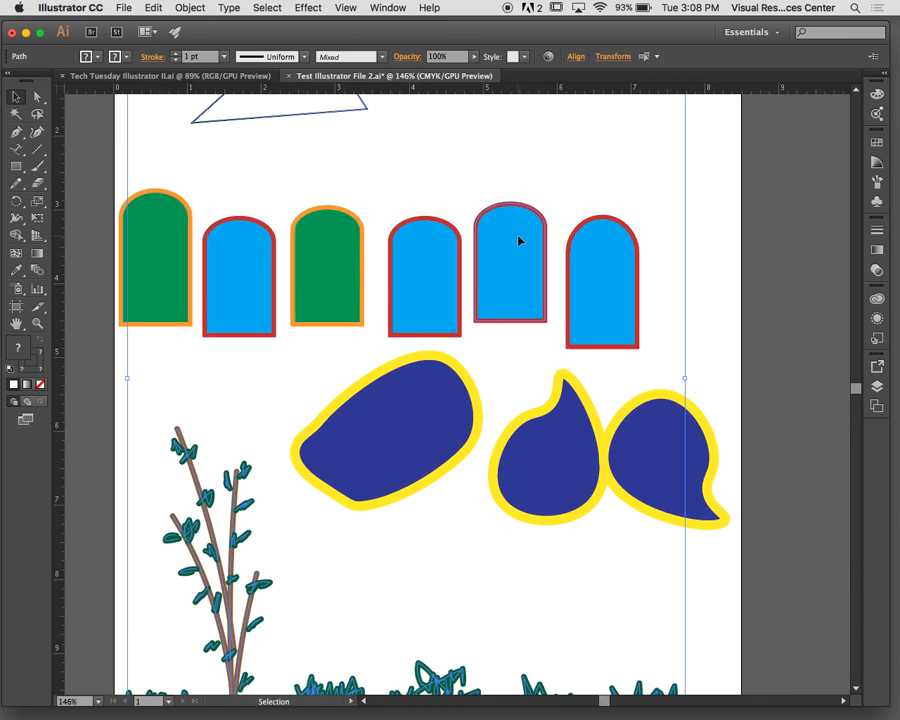
pyautogui.click(690, 219)
pyautogui.scroll(-3, 694, 218)
pyautogui.scroll(8, 694, 218)
pyautogui.hscroll(-3, 694, 218)
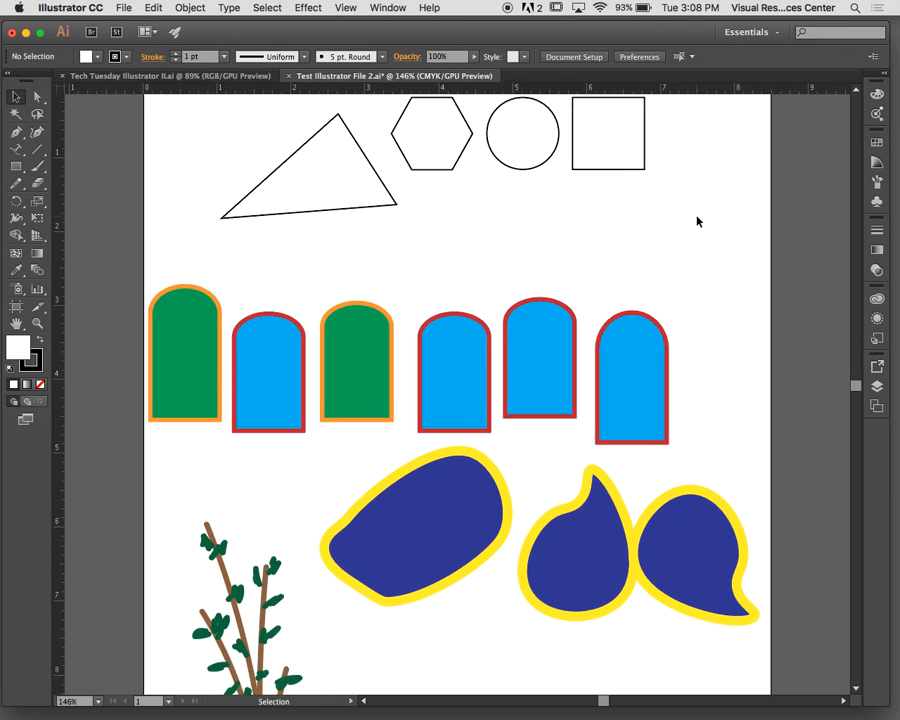
# Use Select Similar Objects on the triangle to select it together with the hexagon, circle and square
pyautogui.moveTo(709, 218); pyautogui.dragTo(380, 200)
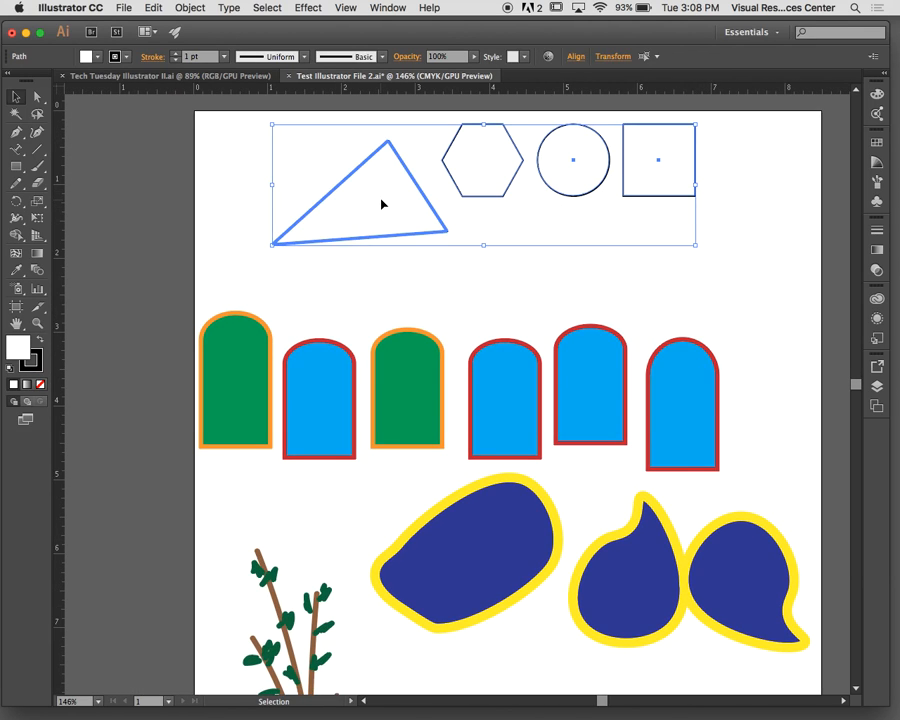
pyautogui.click(407, 250)
pyautogui.click(390, 218)
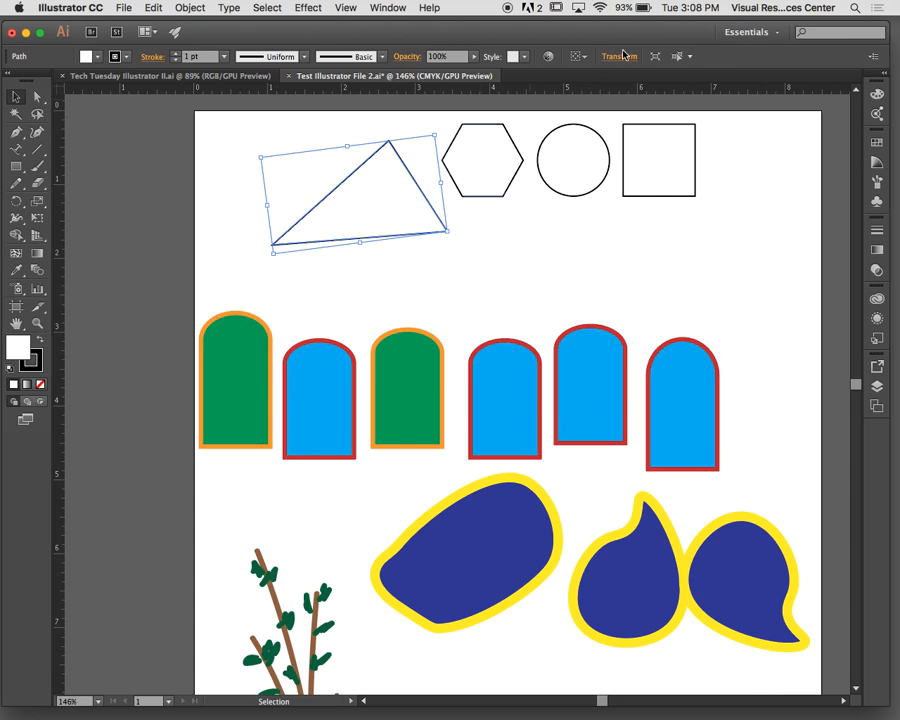
pyautogui.click(689, 58)
pyautogui.click(700, 73)
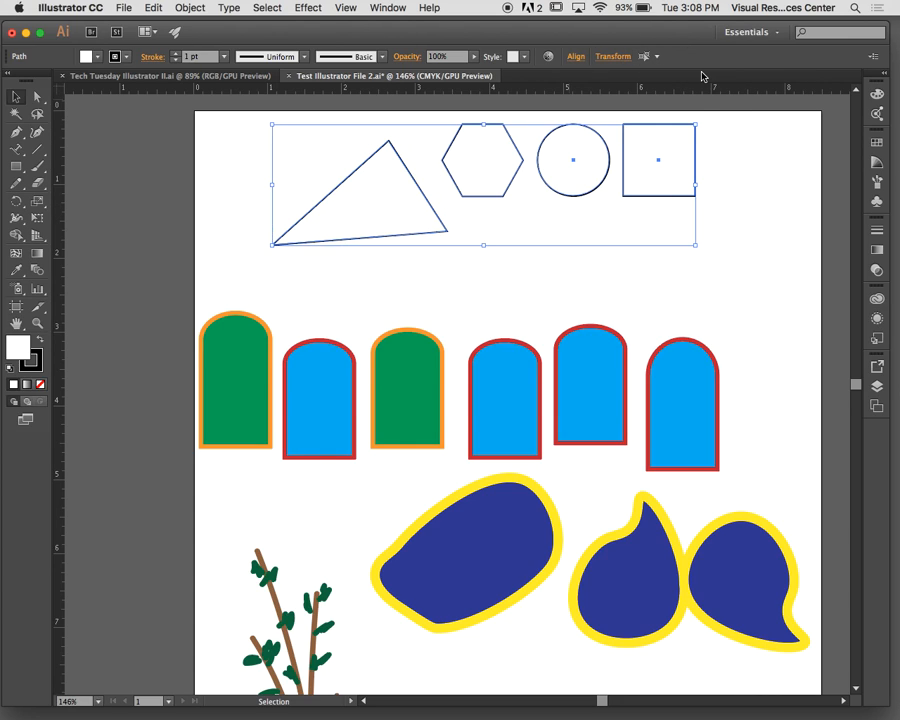
# Reselect the triangle alone, extend the selection to the matching outlined shapes with Select Similar Objects, and clear it
pyautogui.click(658, 57)
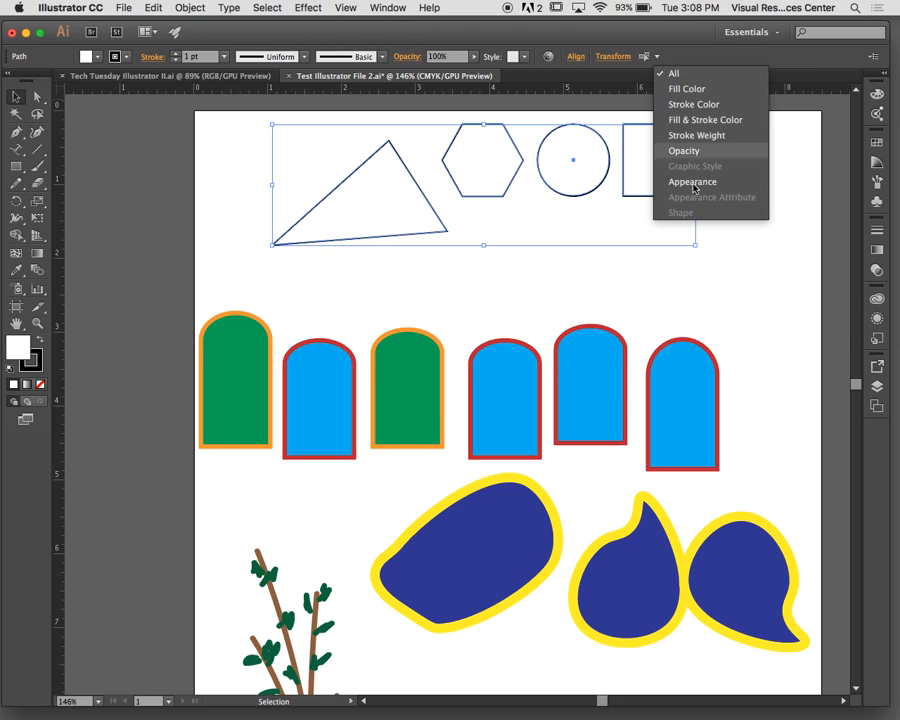
pyautogui.click(630, 272)
pyautogui.click(383, 212)
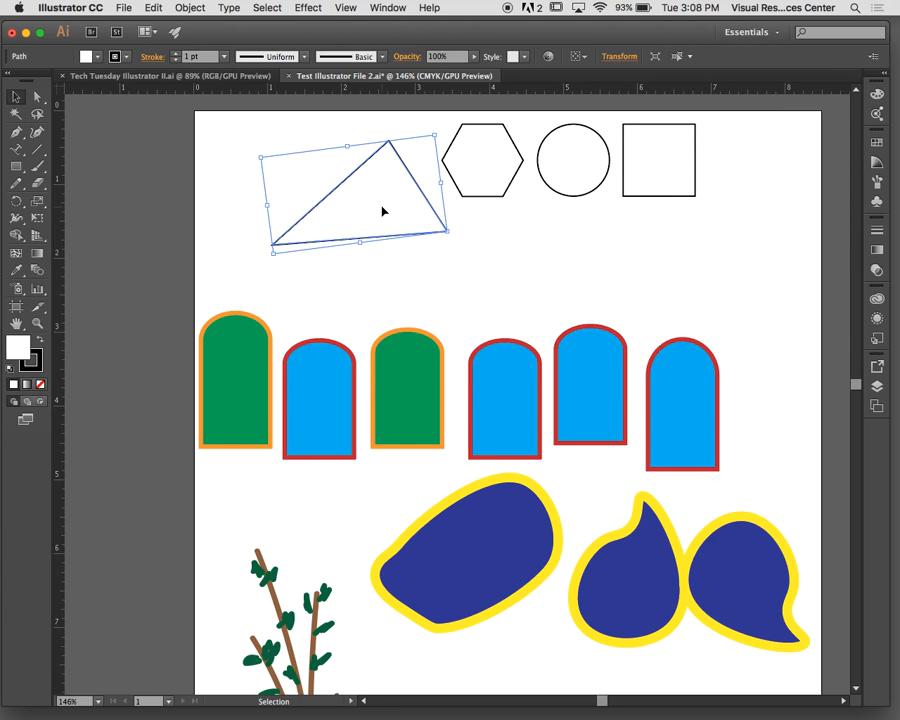
pyautogui.click(689, 57)
pyautogui.click(691, 57)
pyautogui.click(677, 57)
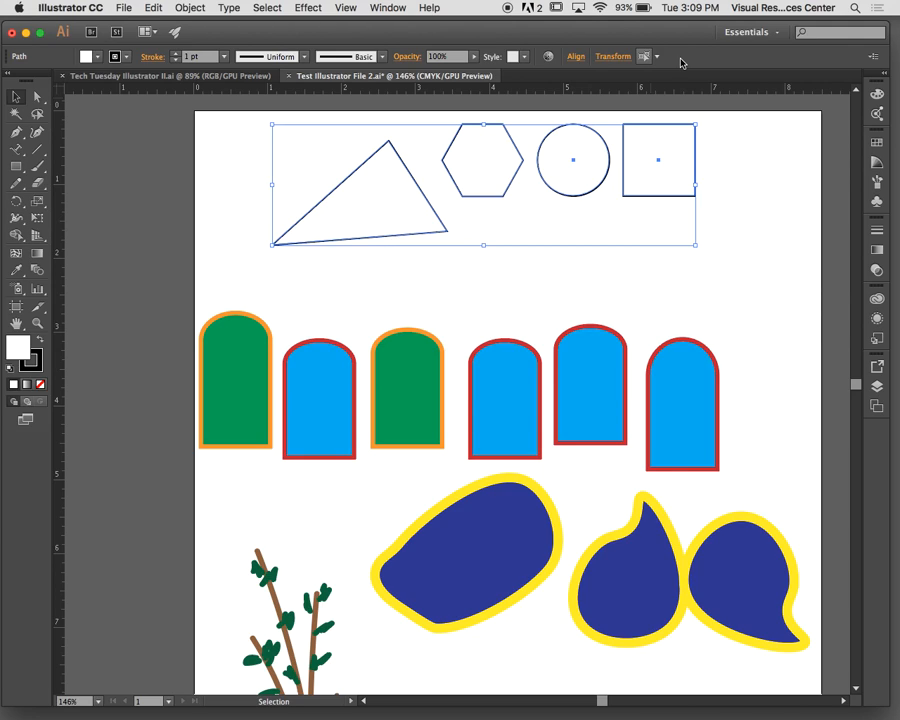
pyautogui.click(611, 245)
# Select one green leaf on the branches and extend the selection to all objects with the same stroke color
pyautogui.scroll(-3, 610, 244)
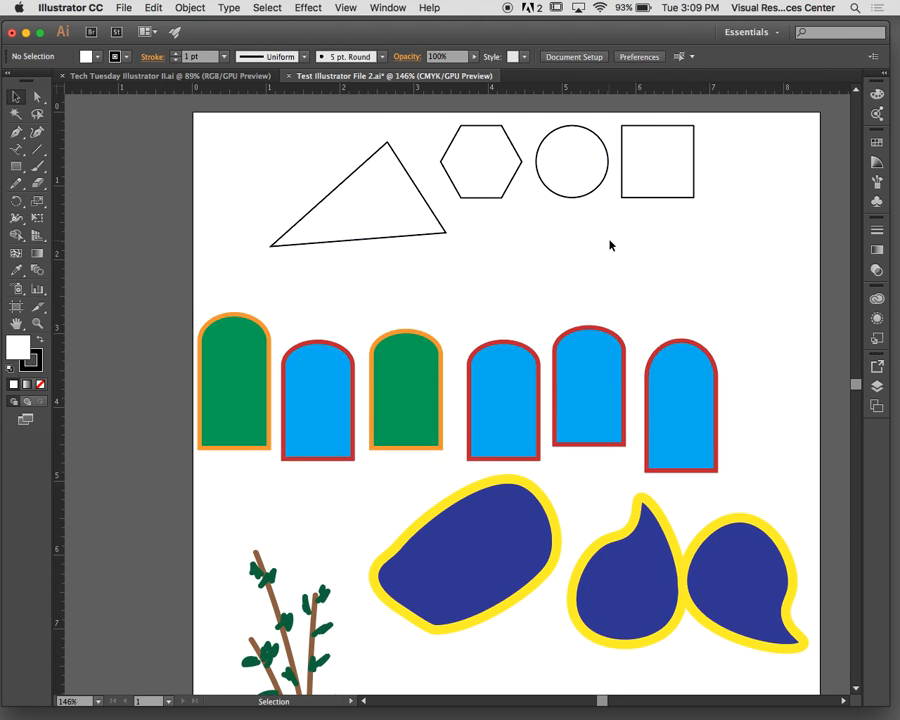
pyautogui.scroll(-7, 609, 242)
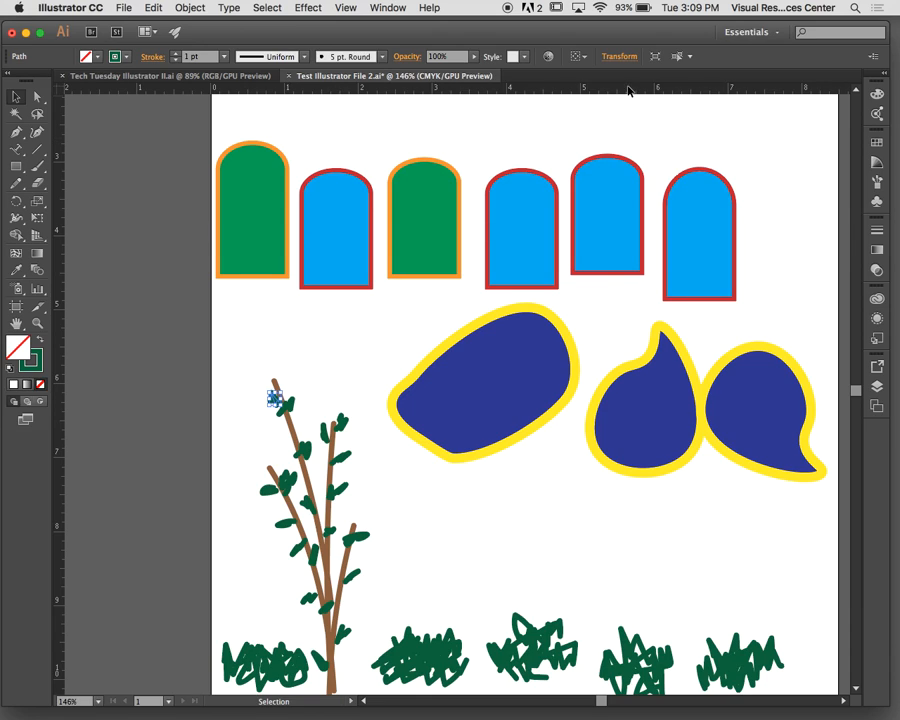
pyautogui.click(689, 56)
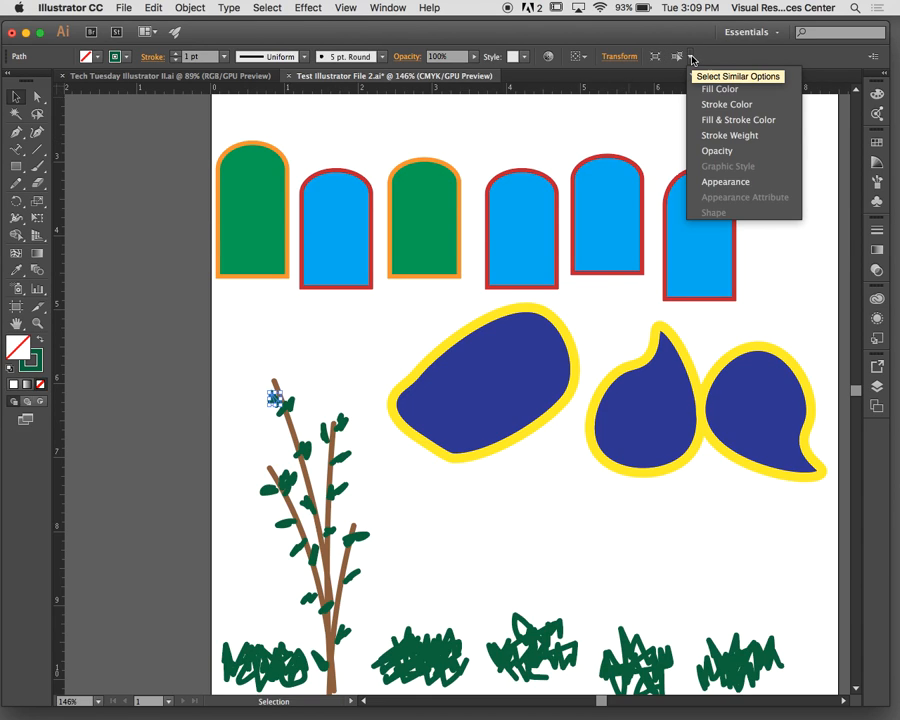
pyautogui.click(703, 104)
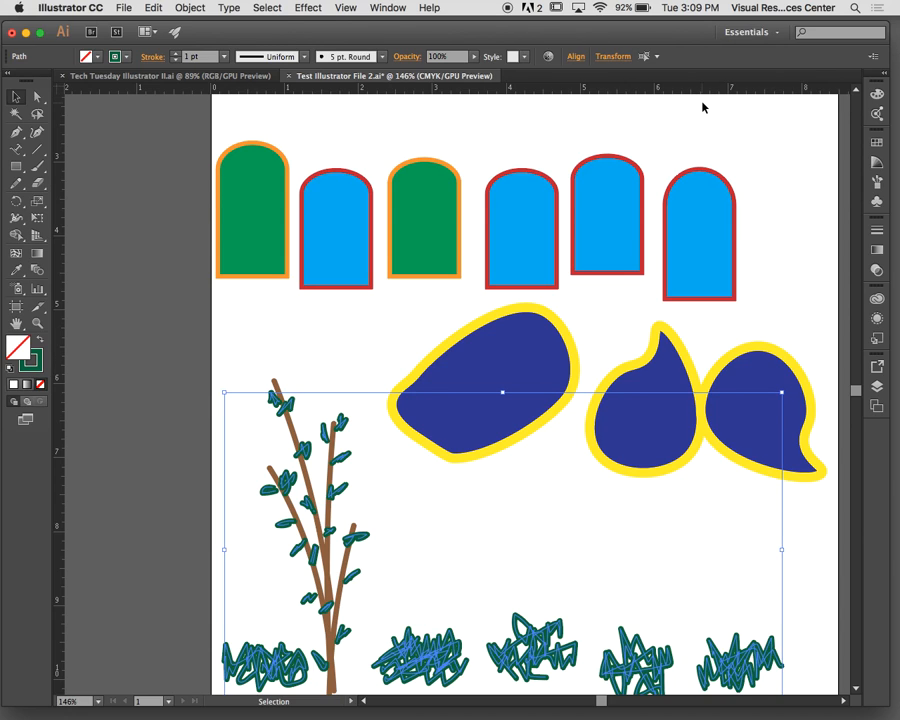
pyautogui.scroll(-3, 703, 107)
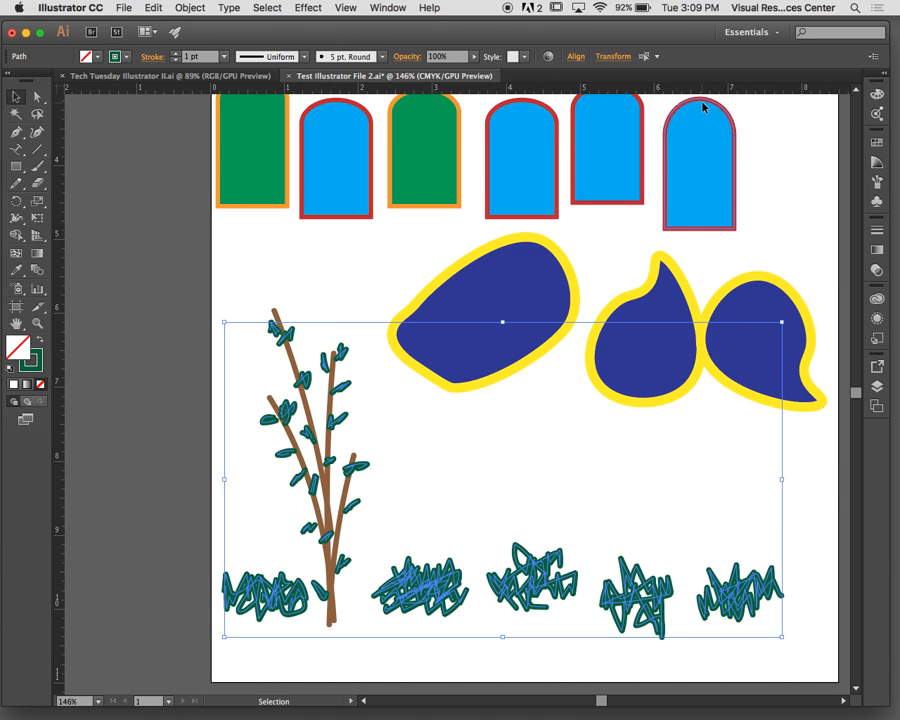
# Set the stroke color of the selected leaves and shrubs to C=0 M=90 Y=85 K=0 and deselect them
pyautogui.click(128, 60)
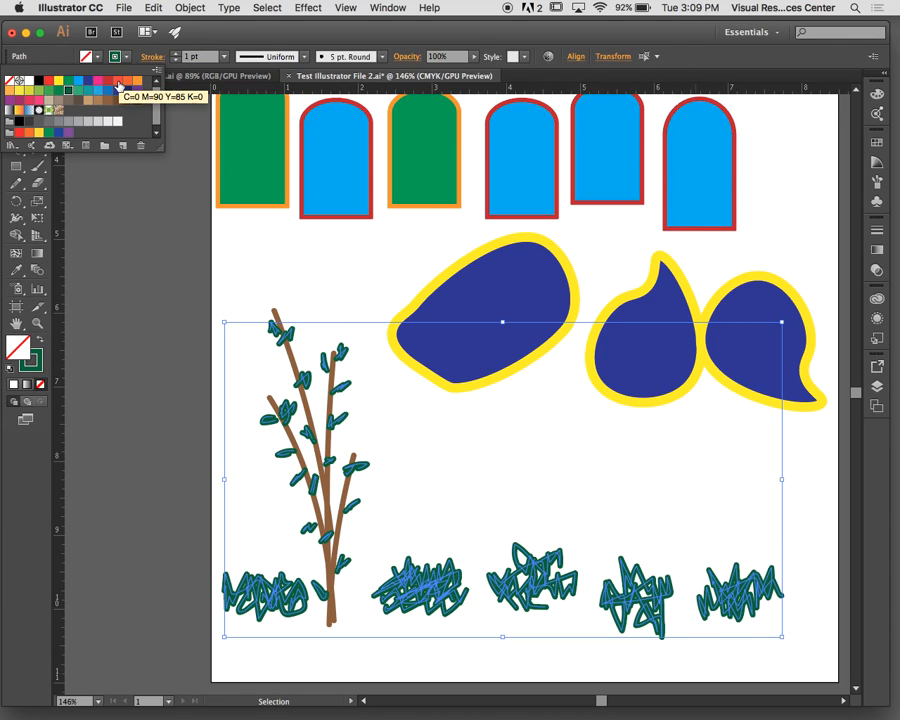
pyautogui.click(119, 86)
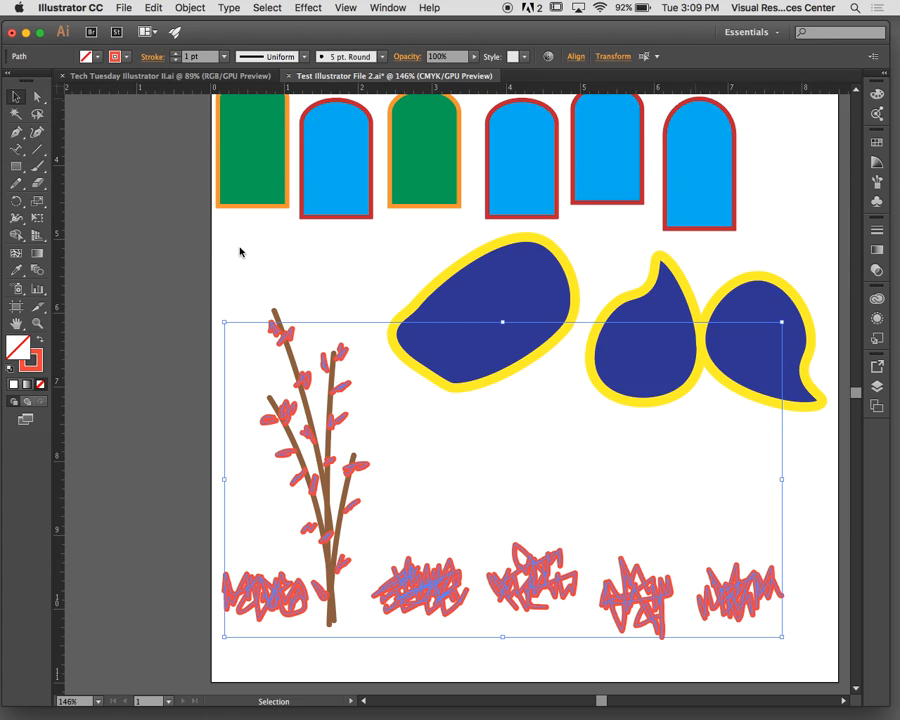
pyautogui.click(246, 256)
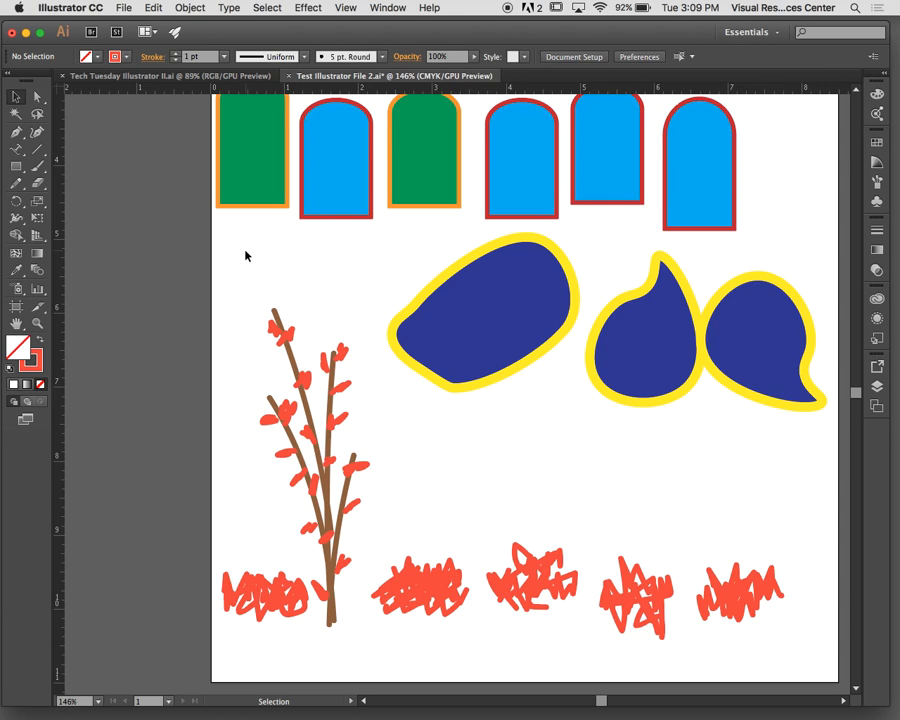
# Select the leftmost green arch and extend the selection to the other green arch with Select Similar Objects by fill color
pyautogui.hscroll(-3, 245, 256)
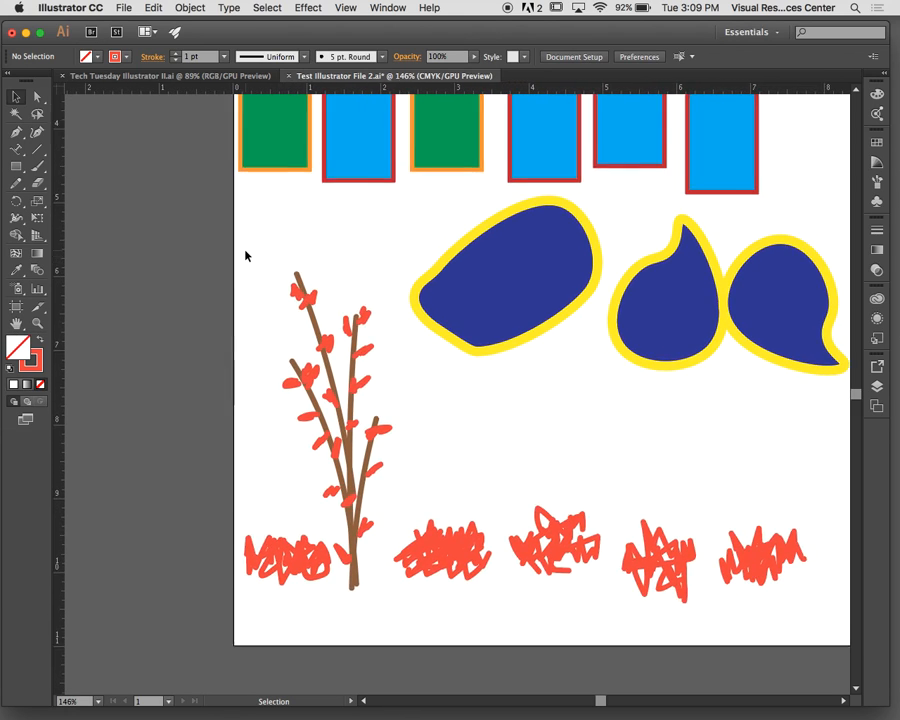
pyautogui.scroll(2, 245, 256)
pyautogui.hscroll(2, 245, 256)
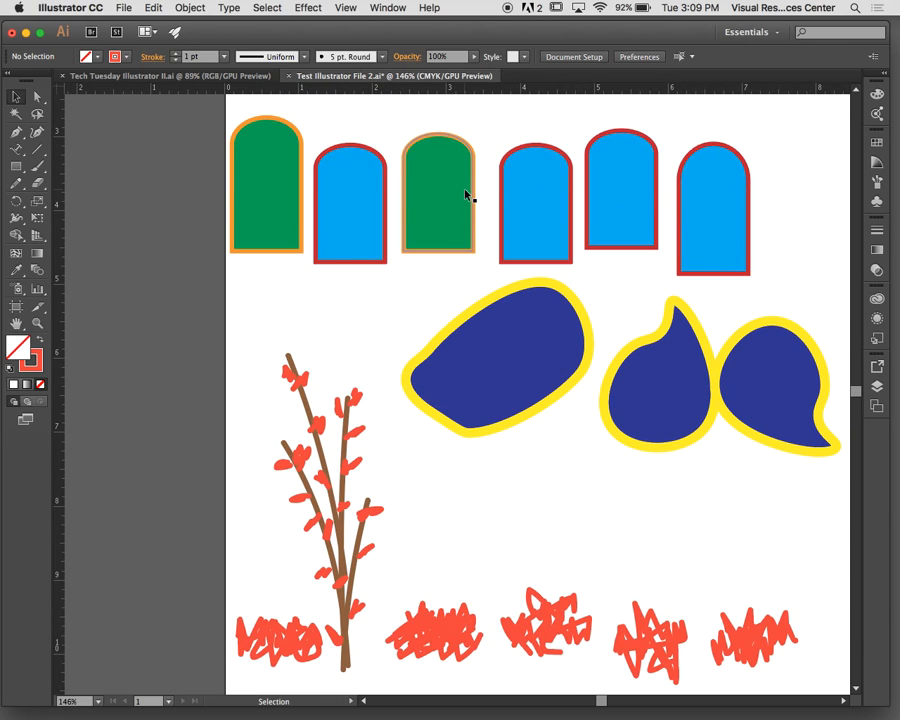
pyautogui.click(283, 165)
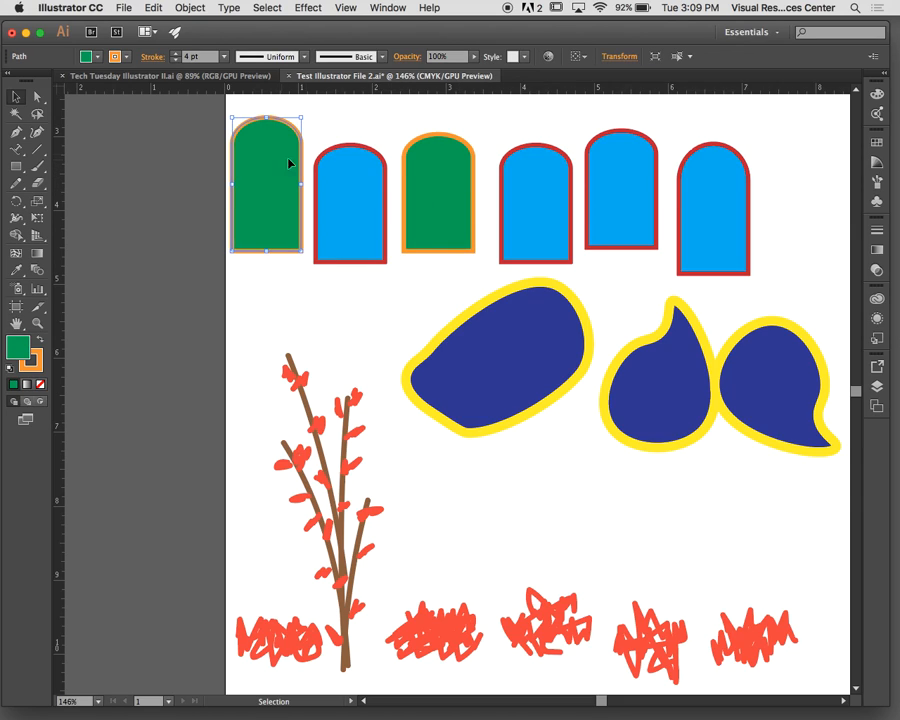
pyautogui.click(690, 57)
pyautogui.click(716, 86)
pyautogui.click(679, 60)
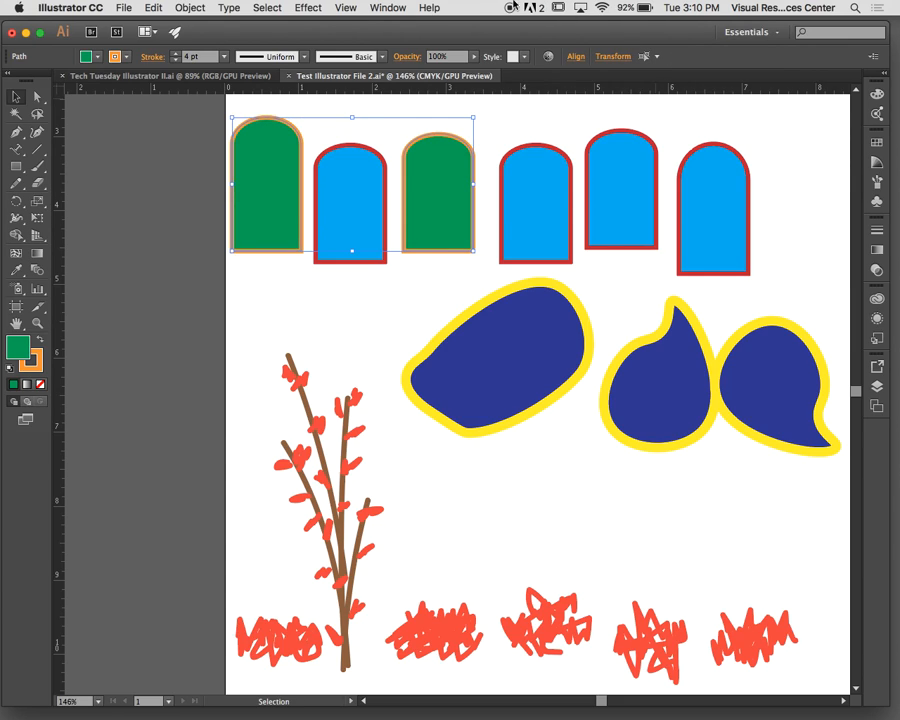
# Add the four blue arches to the selection one by one, and clear the whole selection
pyautogui.keyDown('shift'); pyautogui.click(369, 170); pyautogui.keyUp('shift')
pyautogui.keyDown('shift'); pyautogui.click(524, 197); pyautogui.keyUp('shift')
pyautogui.keyDown('shift'); pyautogui.click(631, 188); pyautogui.keyUp('shift')
pyautogui.keyDown('shift'); pyautogui.click(719, 209); pyautogui.keyUp('shift')
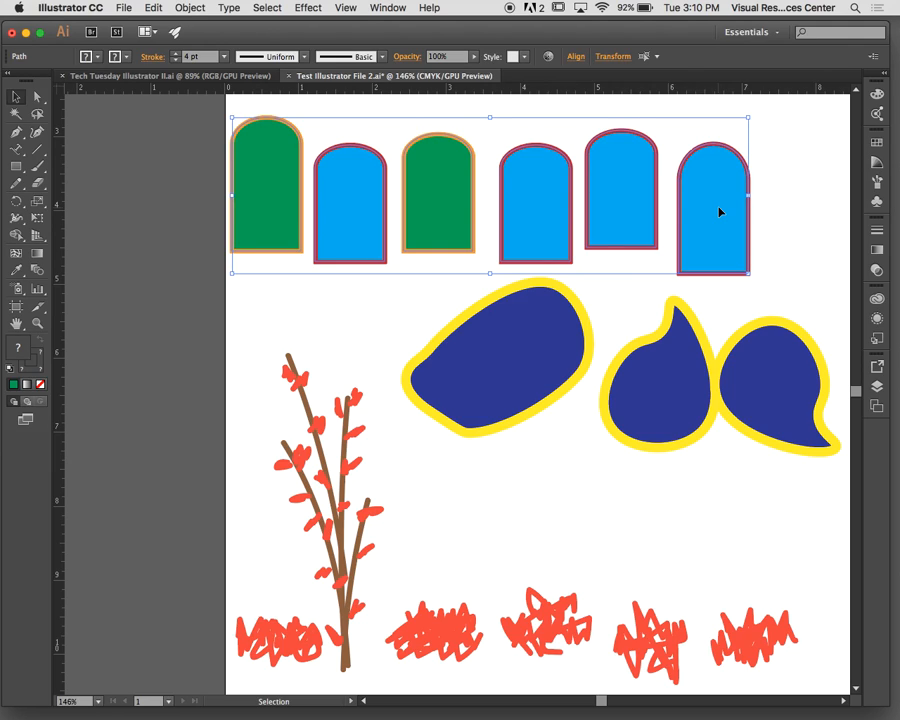
pyautogui.click(386, 323)
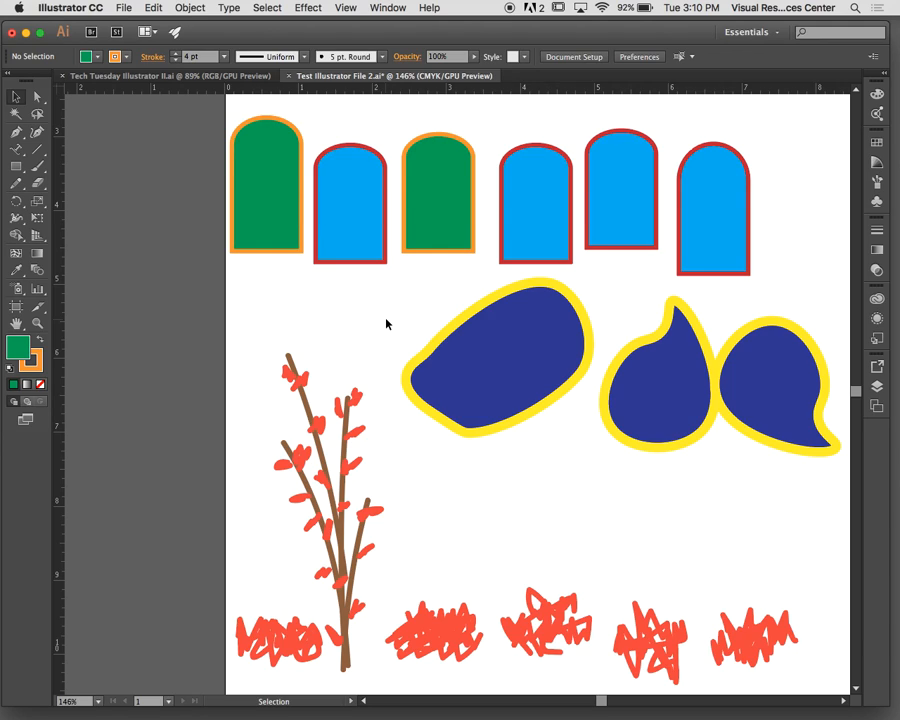
# Use the Magic Wand to select the green arches, add all the blue arches to the selection, and clear it
pyautogui.click(17, 115)
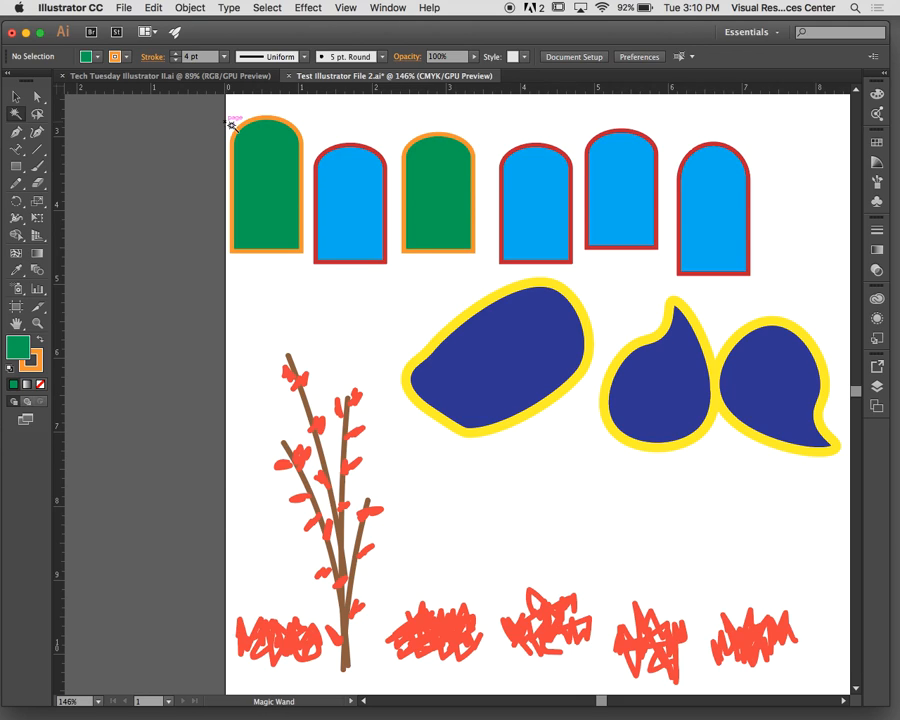
pyautogui.click(258, 157)
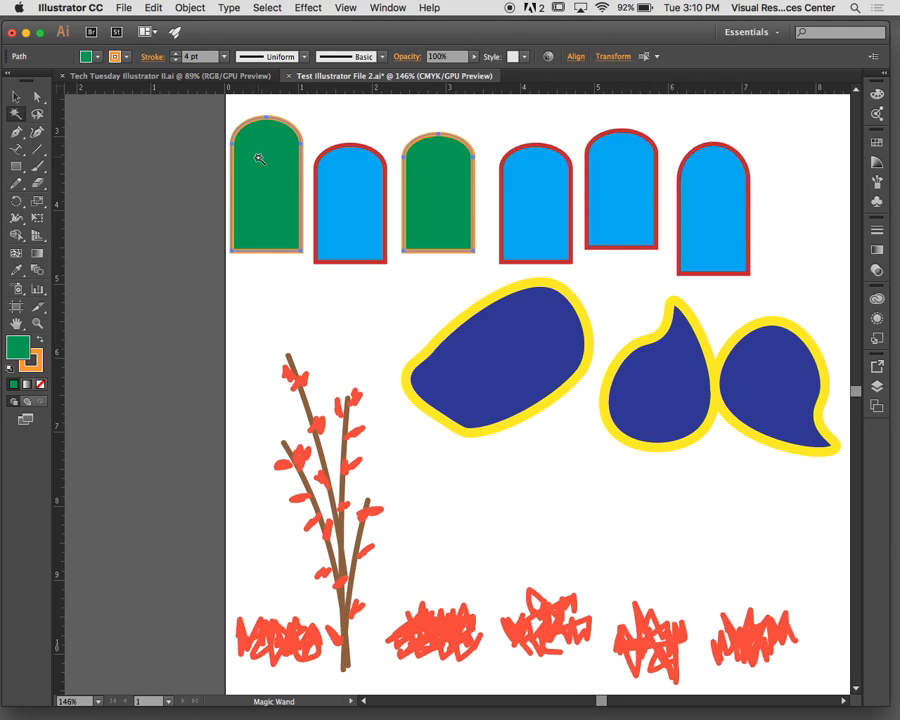
pyautogui.scroll(5, 285, 177)
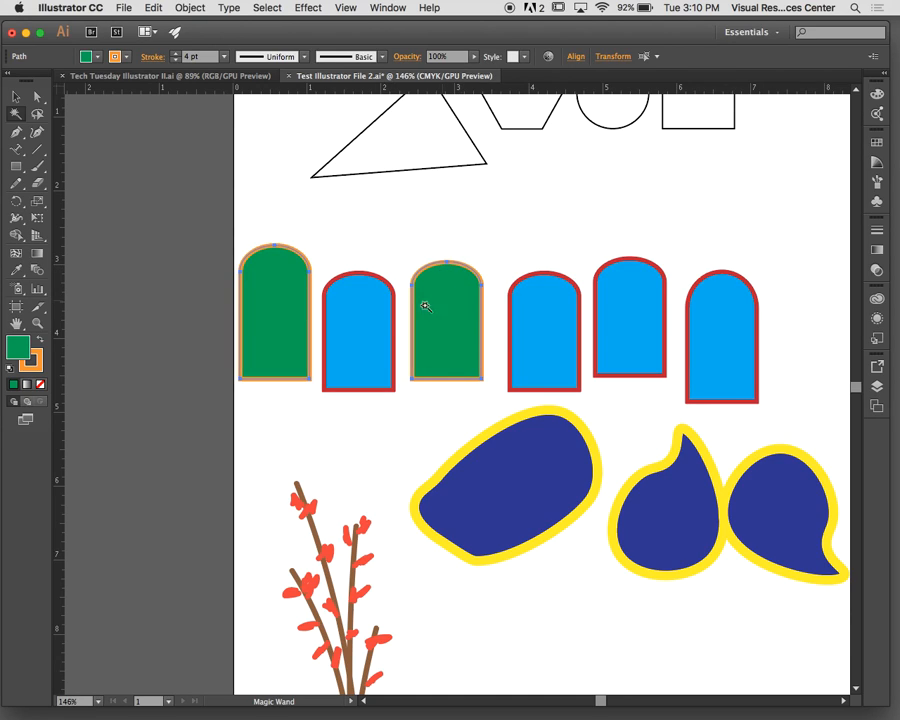
pyautogui.keyDown('shift'); pyautogui.click(377, 316); pyautogui.keyUp('shift')
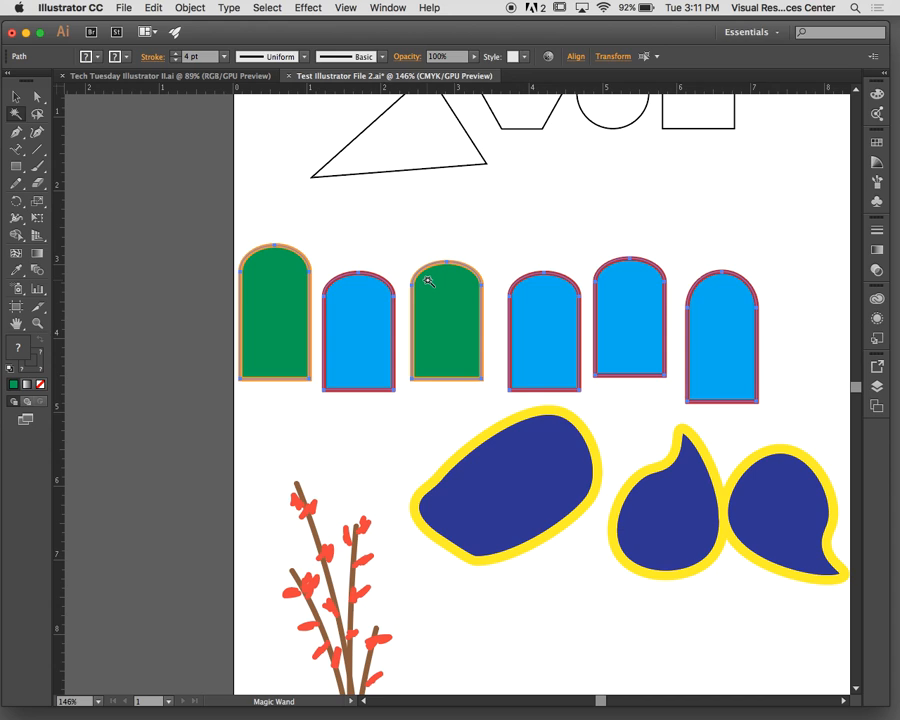
pyautogui.click(478, 224)
pyautogui.hscroll(5, 478, 224)
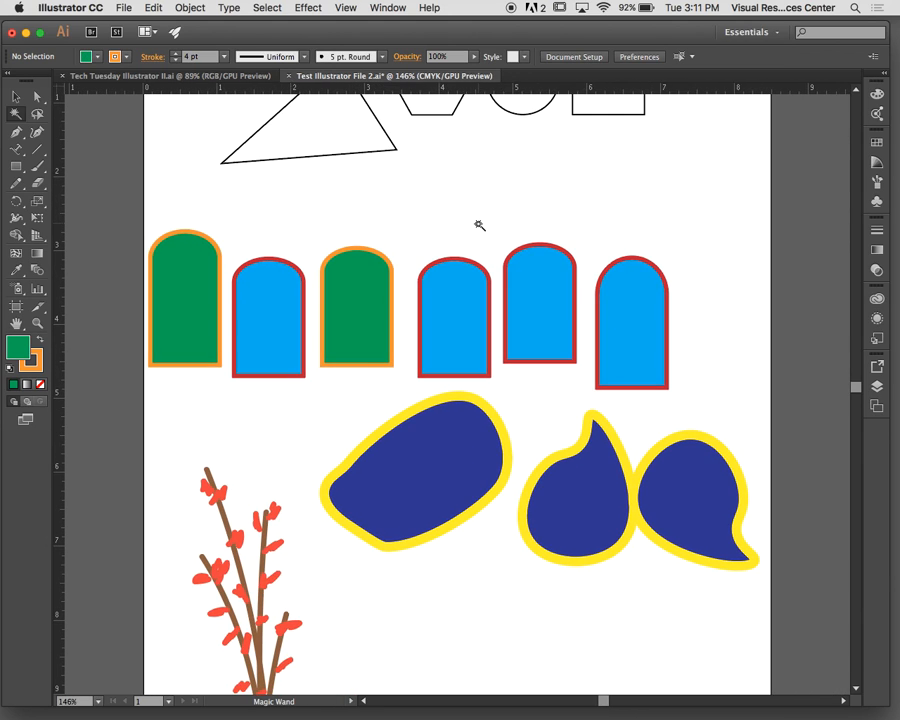
# Select the rightmost blue arch as a whole and switch to Direct Selection and back to the Selection tool
pyautogui.click(15, 97)
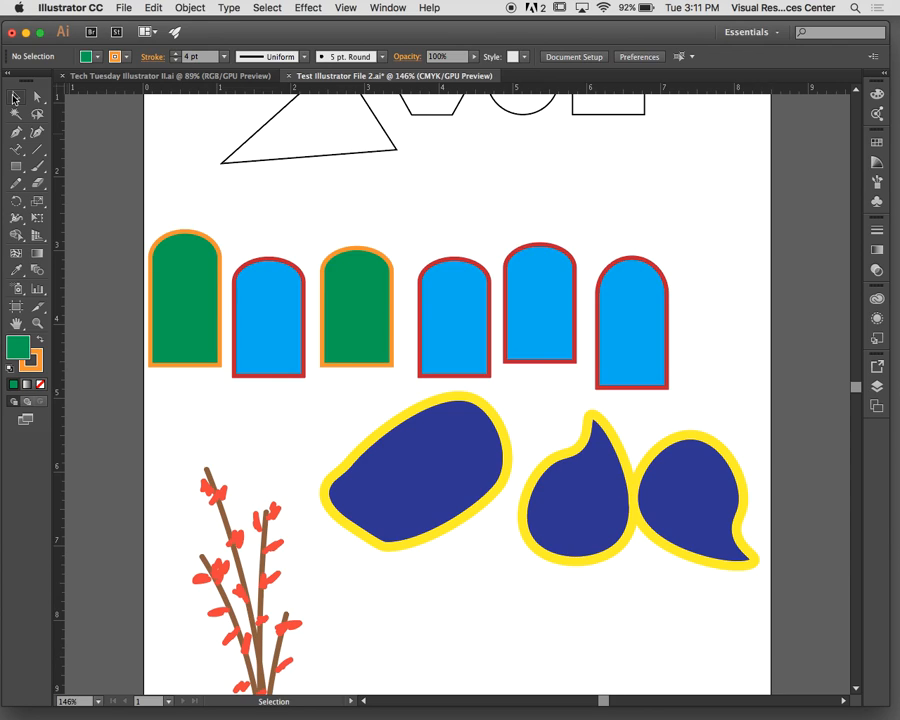
pyautogui.click(14, 97)
pyautogui.click(616, 279)
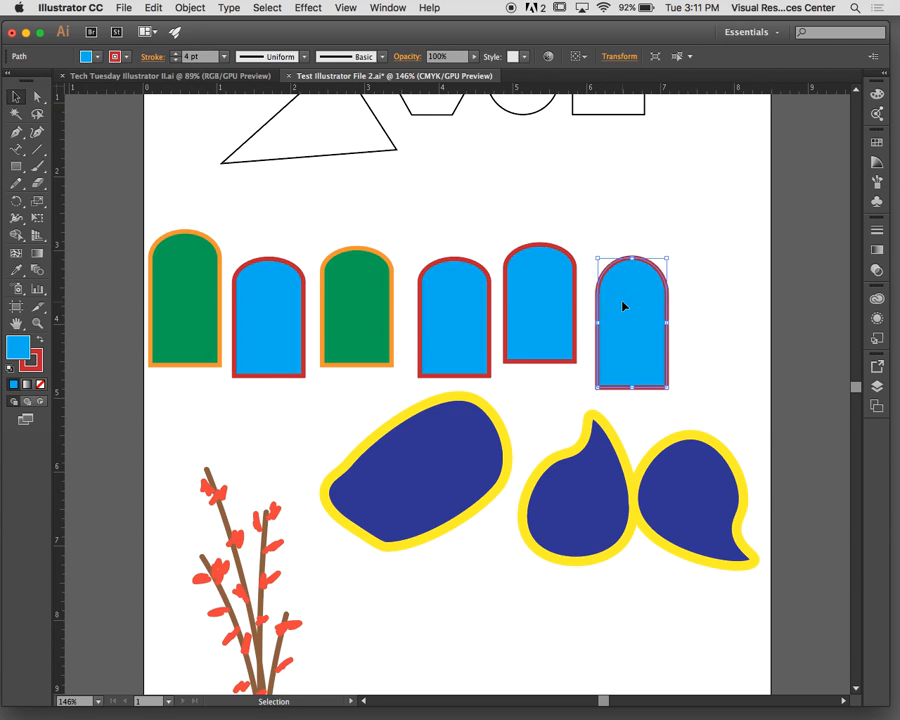
pyautogui.press('a')
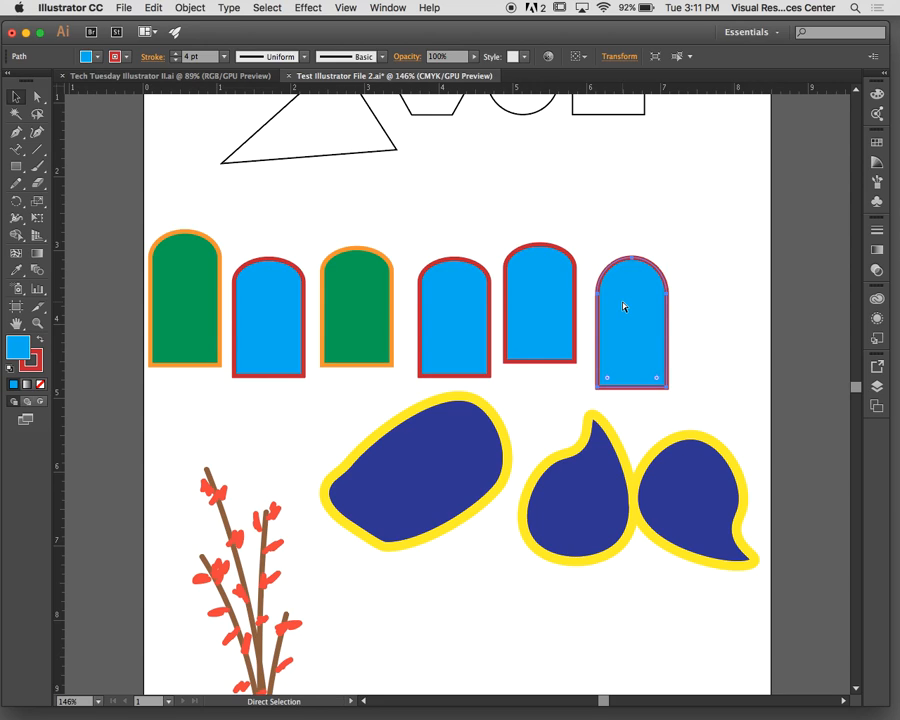
pyautogui.press('v')
# Paste a copy of the rightmost blue arch, place it at the right end of the row, and deselect it
pyautogui.press('super+v')
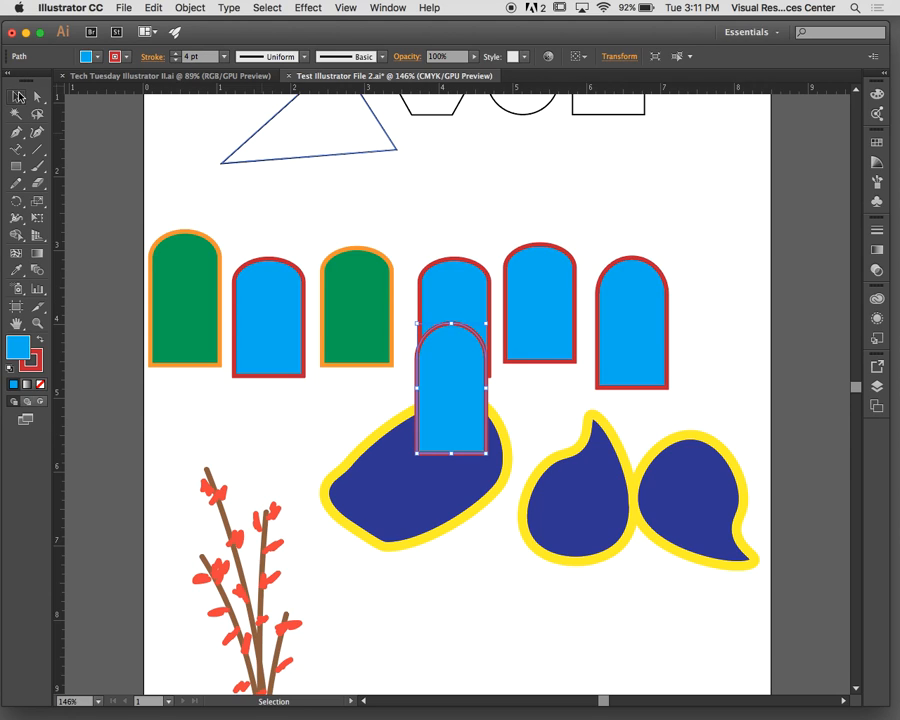
pyautogui.moveTo(460, 363); pyautogui.dragTo(731, 285)
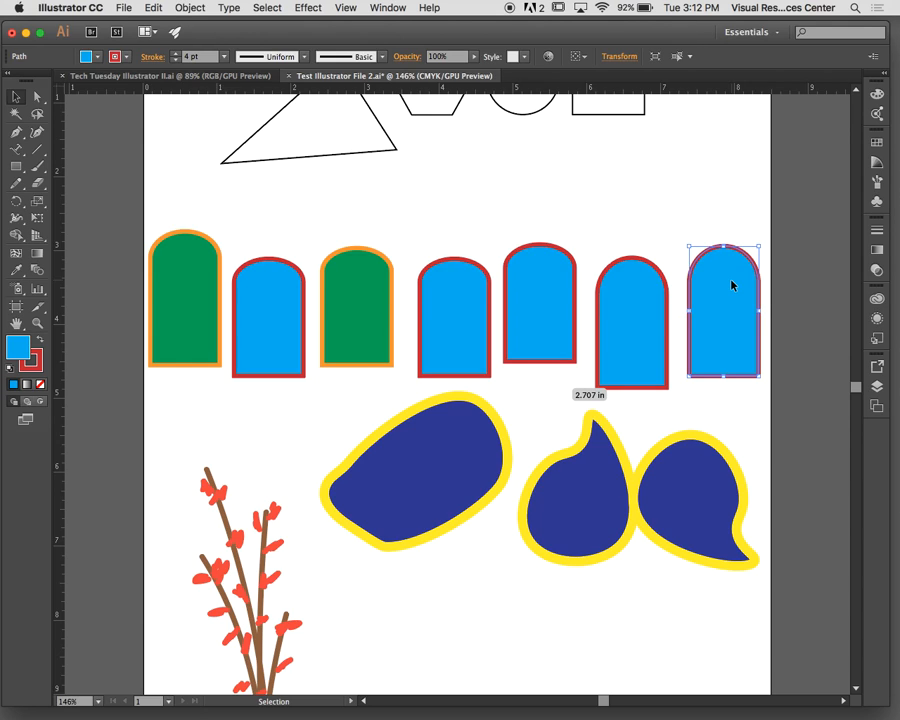
pyautogui.click(667, 203)
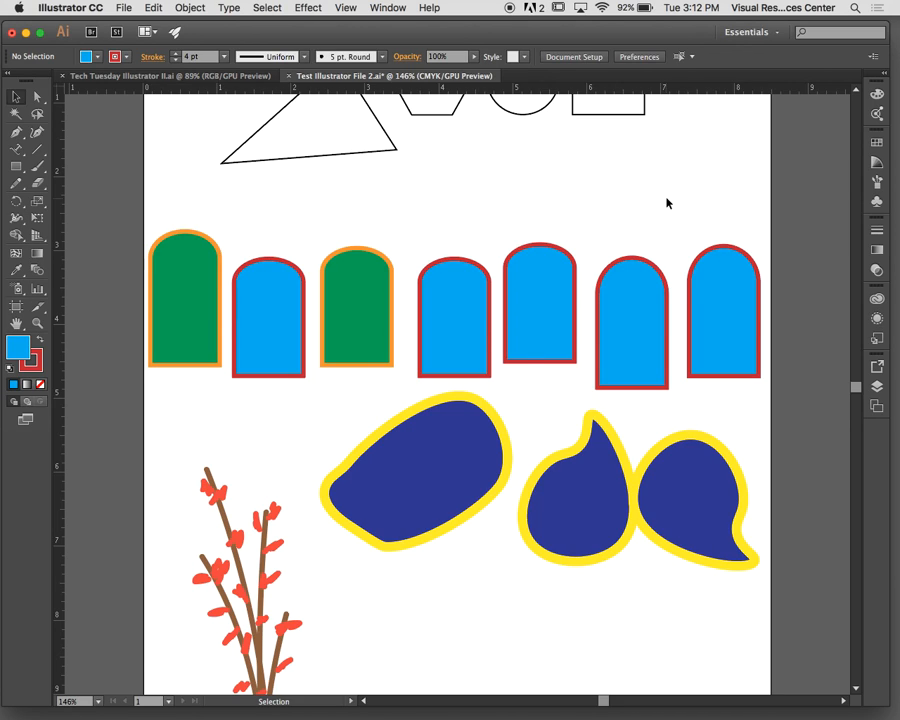
# Show the Align options and park them over the artboard's upper right corner, leaving no arch selected
pyautogui.click(720, 291)
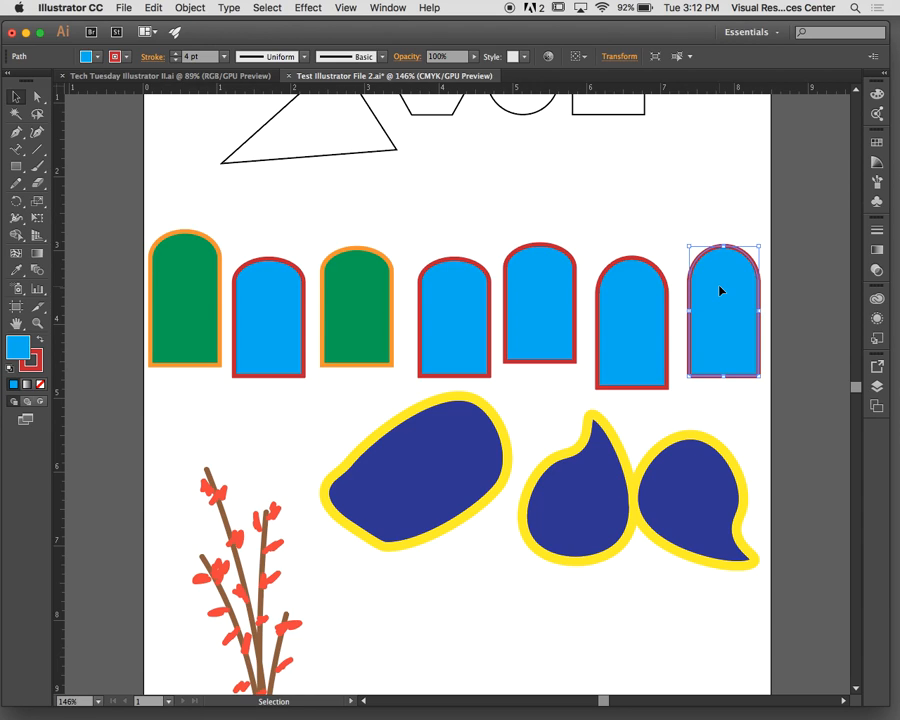
pyautogui.click(388, 7)
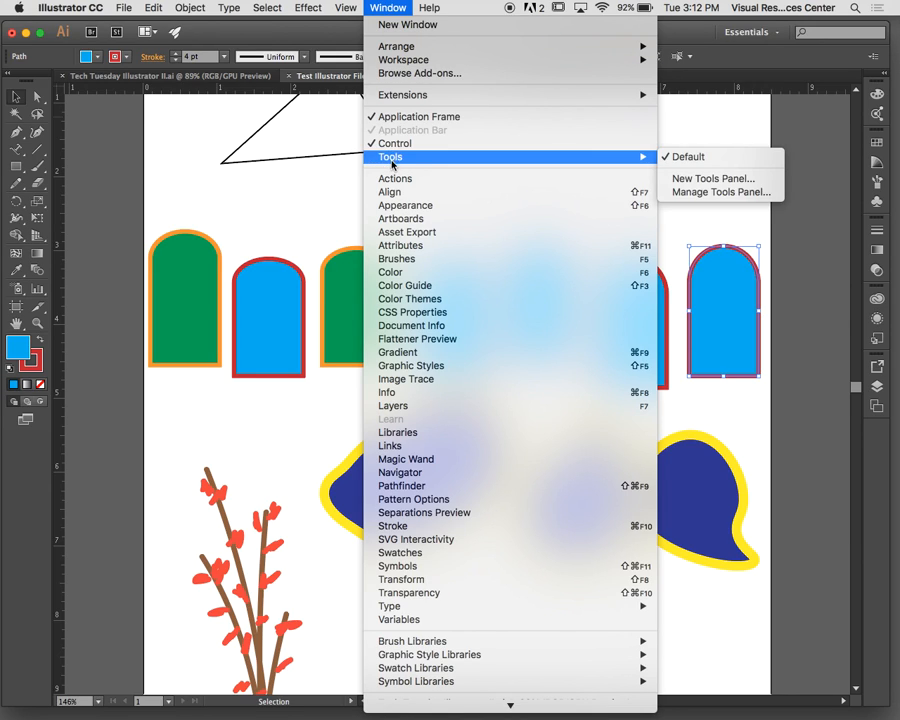
pyautogui.click(399, 193)
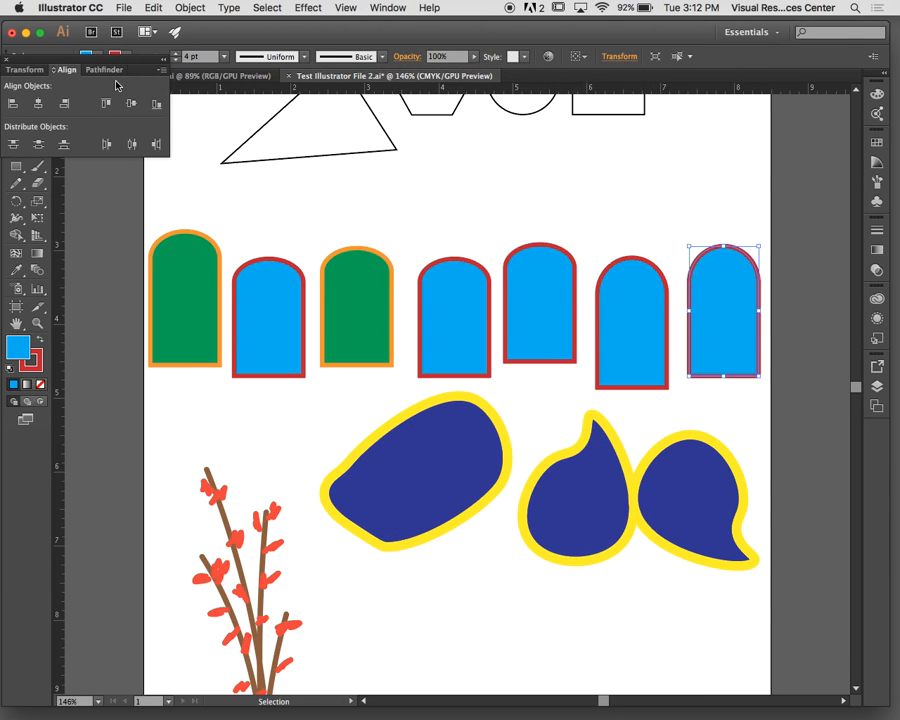
pyautogui.moveTo(116, 58); pyautogui.dragTo(802, 76)
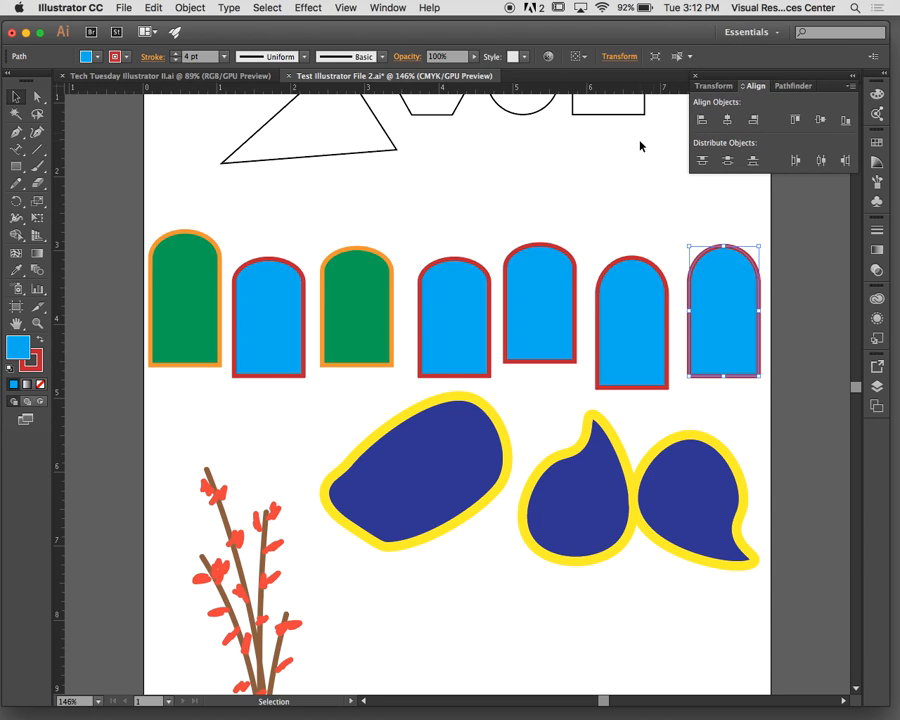
pyautogui.click(555, 214)
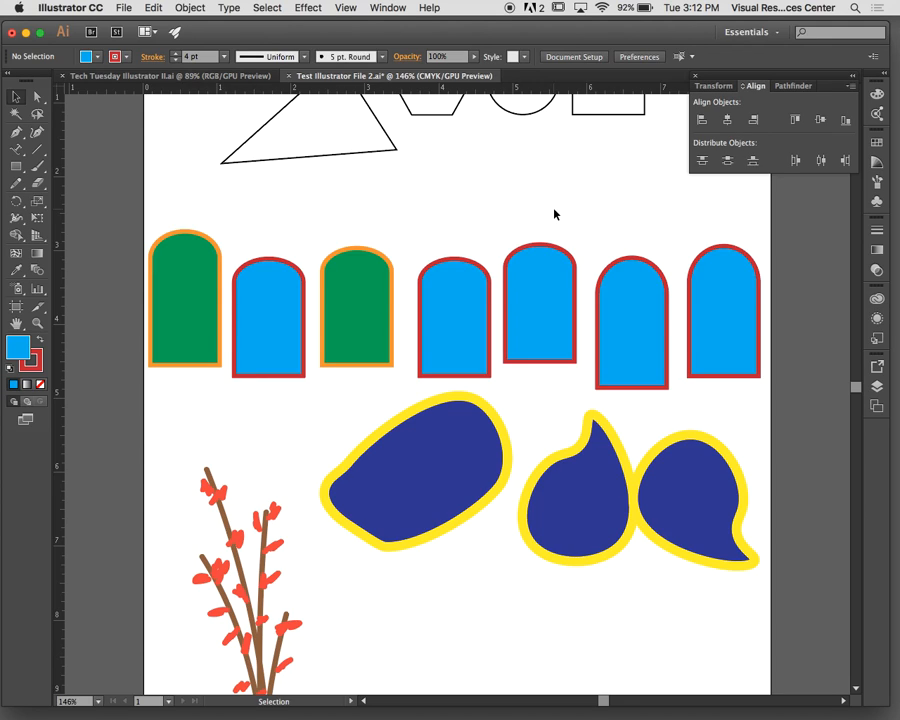
# Select all the green and blue arches in the row with the Magic Wand
pyautogui.click(15, 115)
pyautogui.click(175, 288)
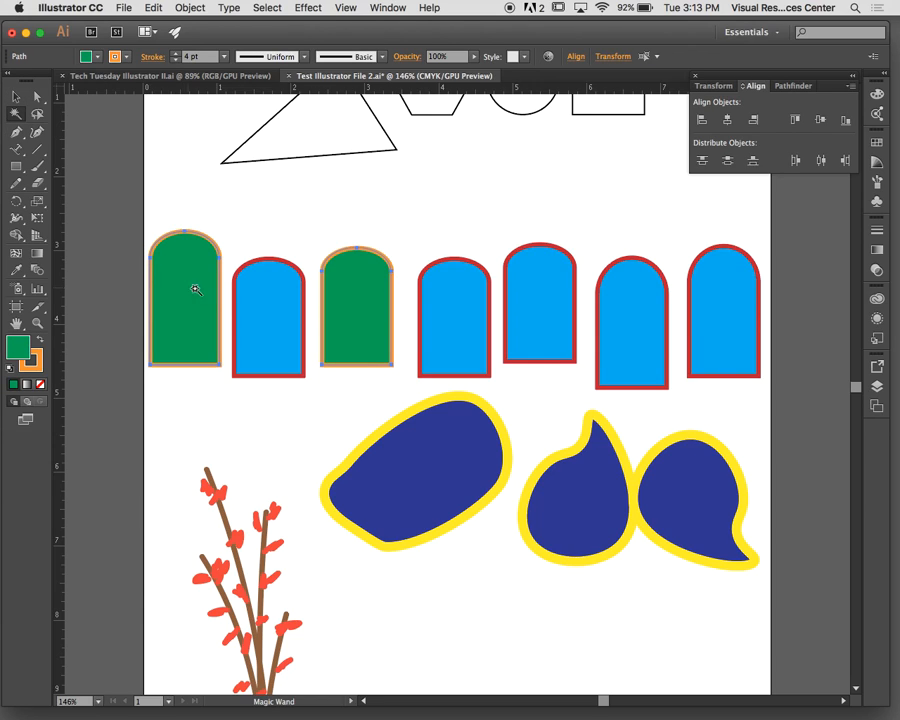
pyautogui.click(291, 306)
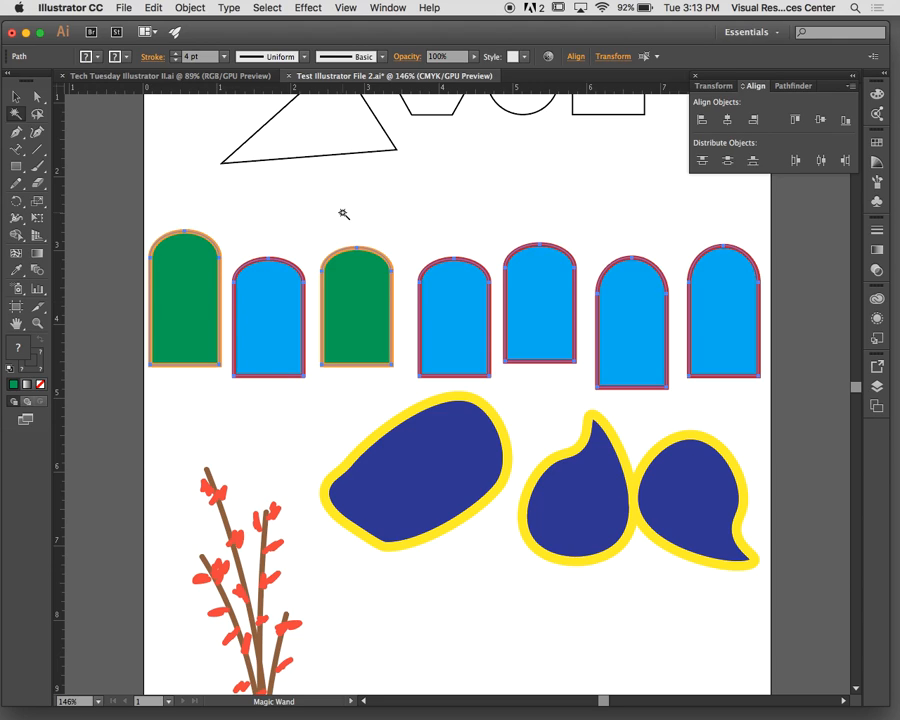
# Hide the selection edges of the selected arches and check the Align To options
pyautogui.press('super+h')
pyautogui.click(578, 59)
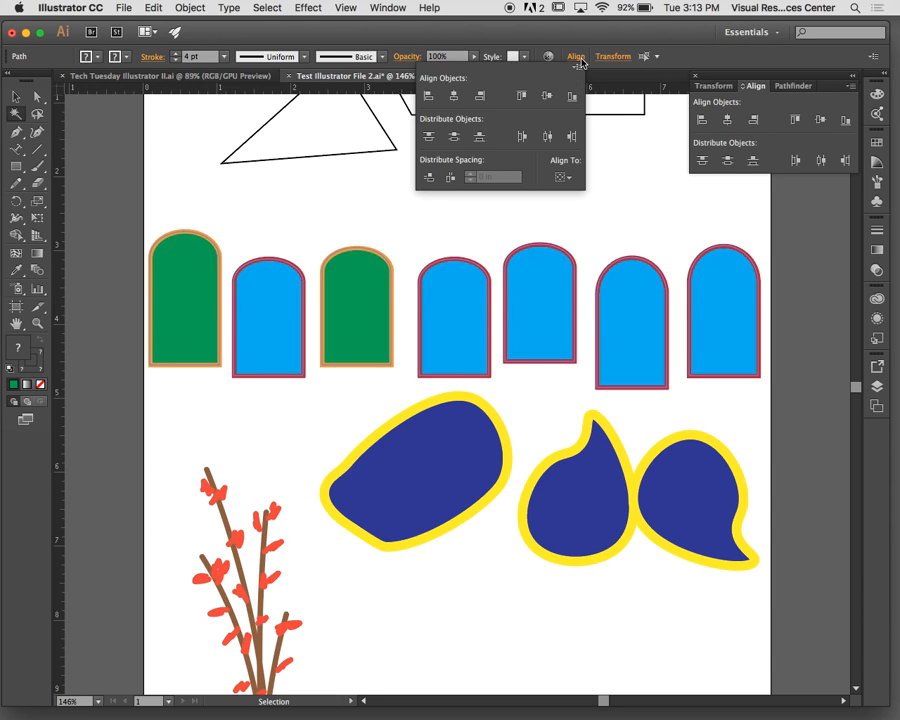
pyautogui.click(567, 180)
pyautogui.click(771, 81)
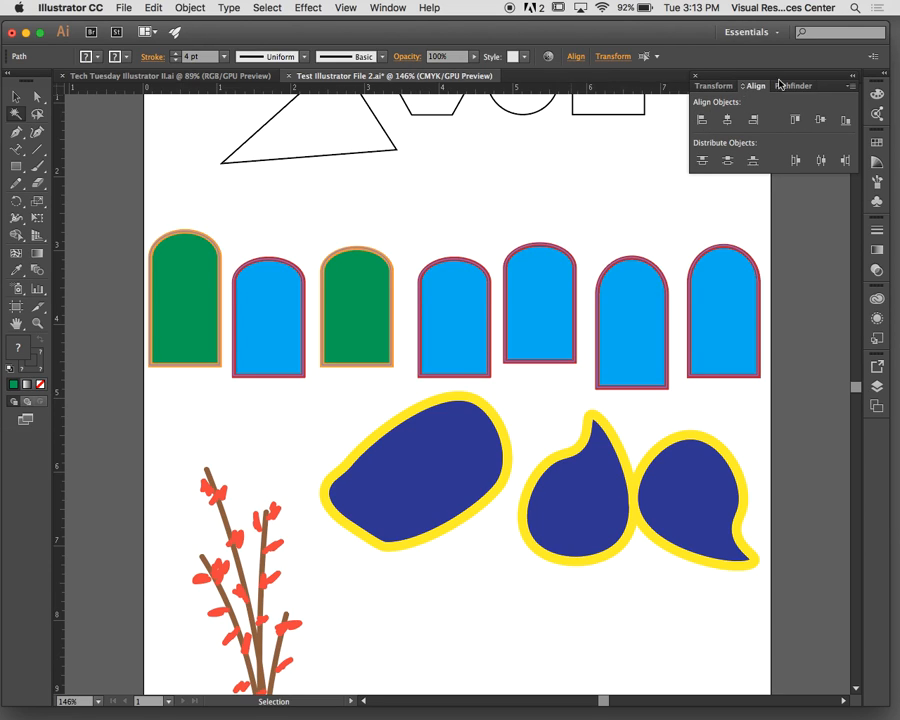
# Align the selected arches by their bottom edges and again by their top edges, and deselect them
pyautogui.click(845, 120)
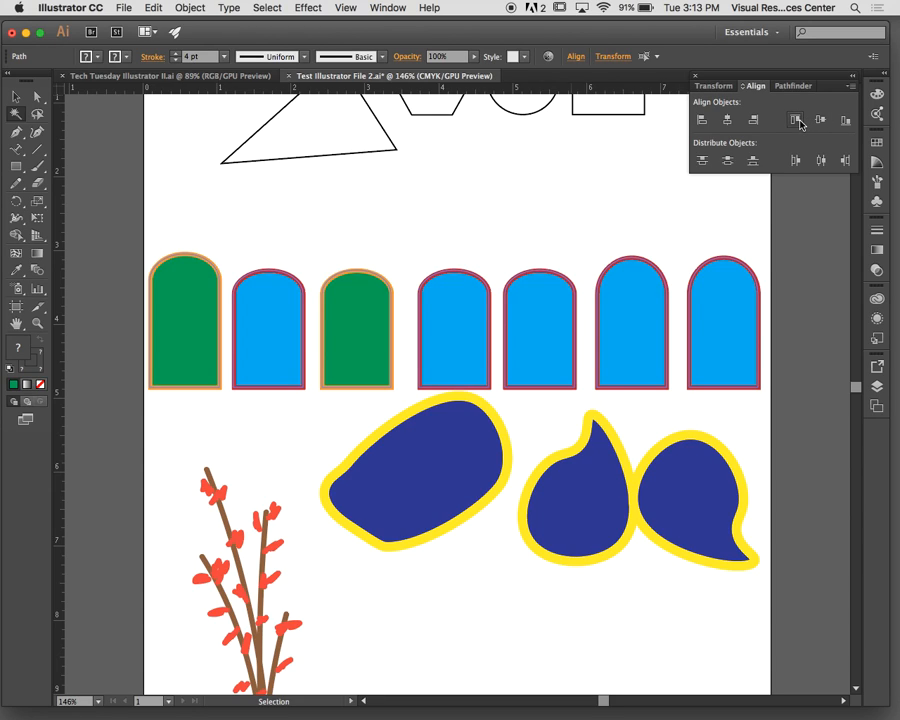
pyautogui.click(797, 120)
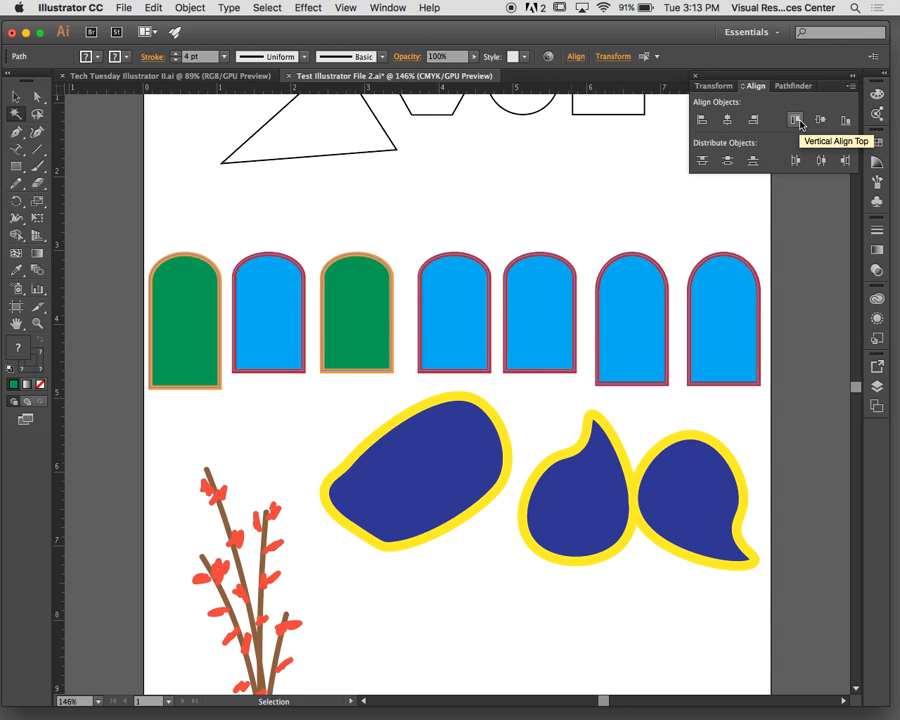
pyautogui.click(594, 165)
# Move the leftmost green arch straight up about 1 in, out of line with the row
pyautogui.click(16, 96)
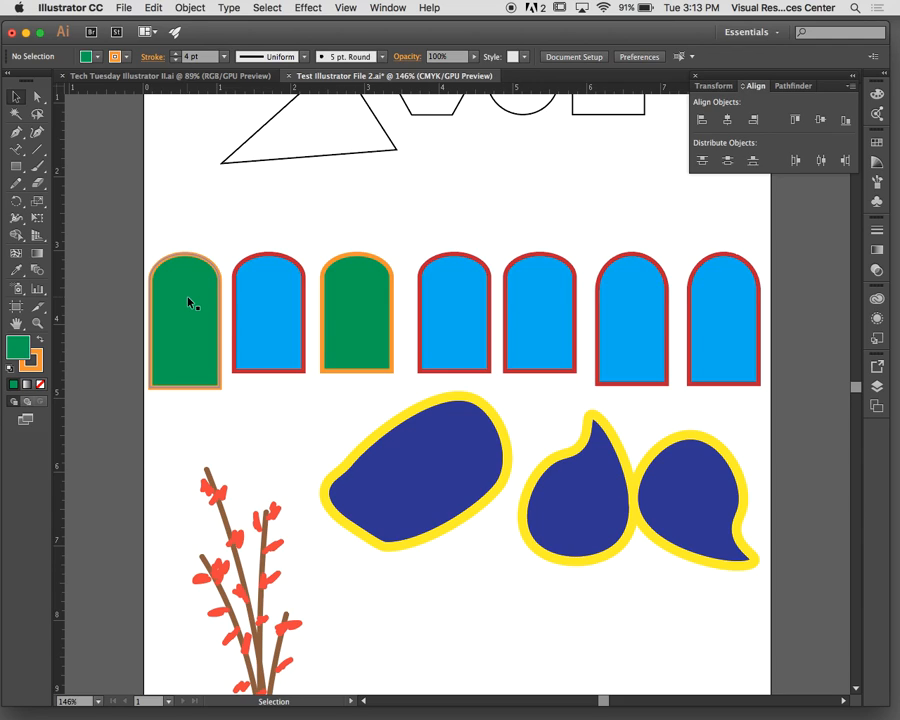
pyautogui.click(186, 306)
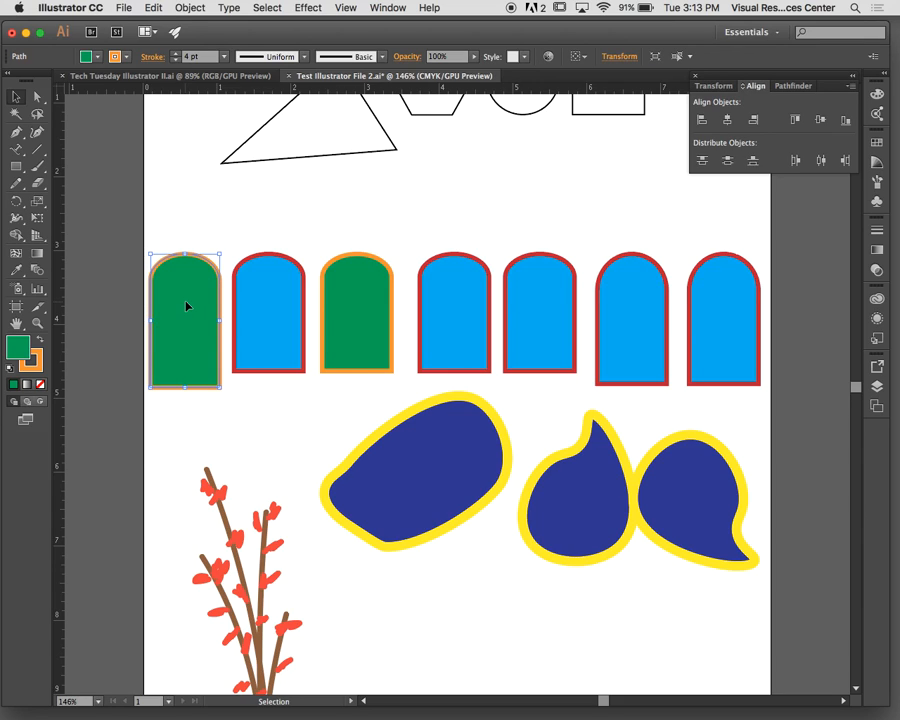
pyautogui.moveTo(186, 306); pyautogui.dragTo(189, 232)
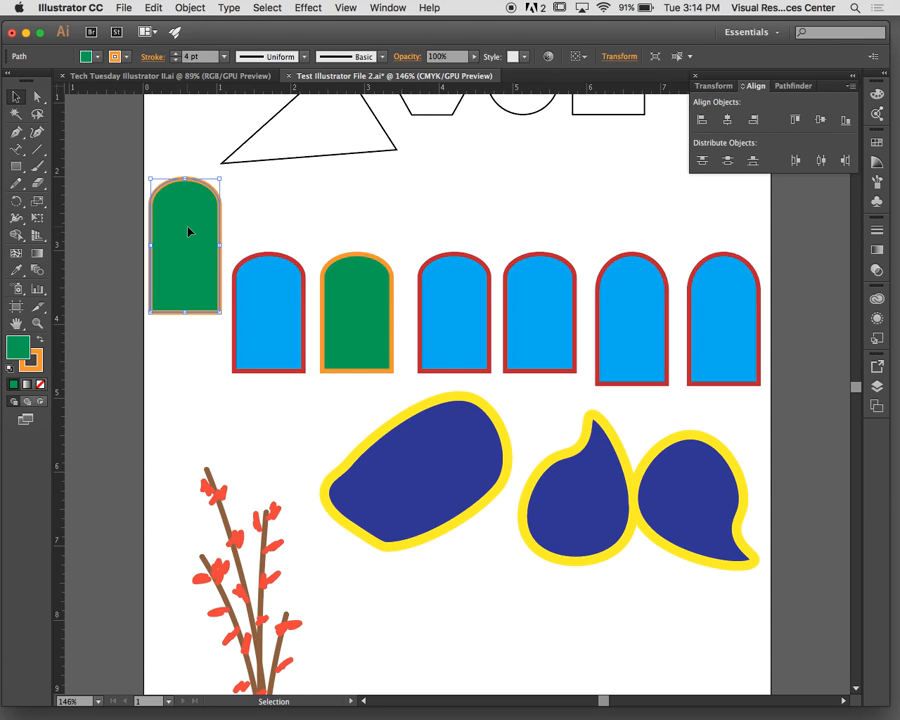
# Select all seven arches and make the raised leftmost green arch the key object
pyautogui.click(320, 238)
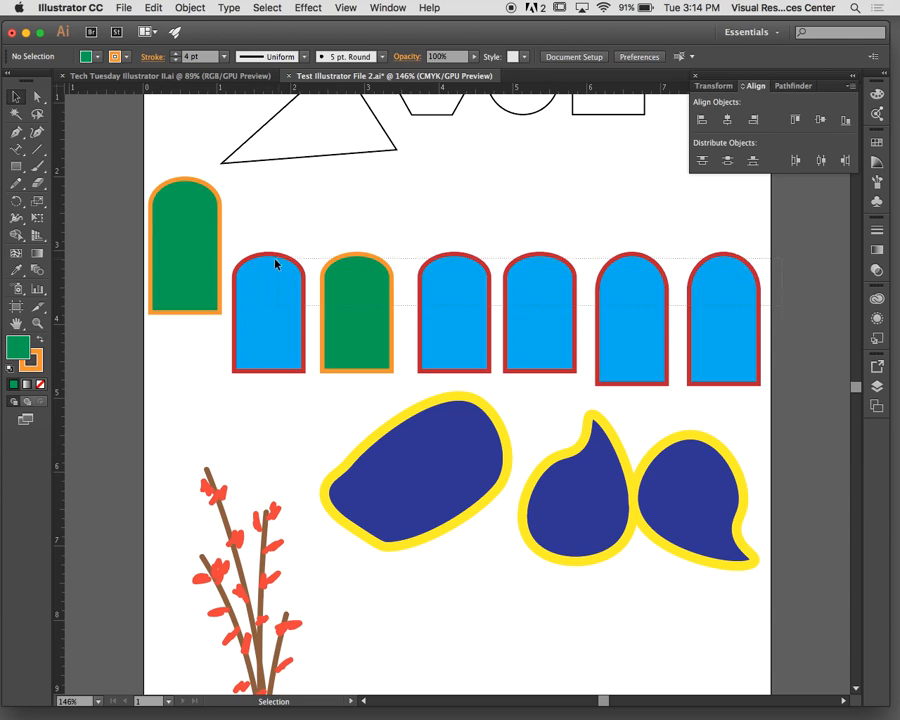
pyautogui.click(186, 245)
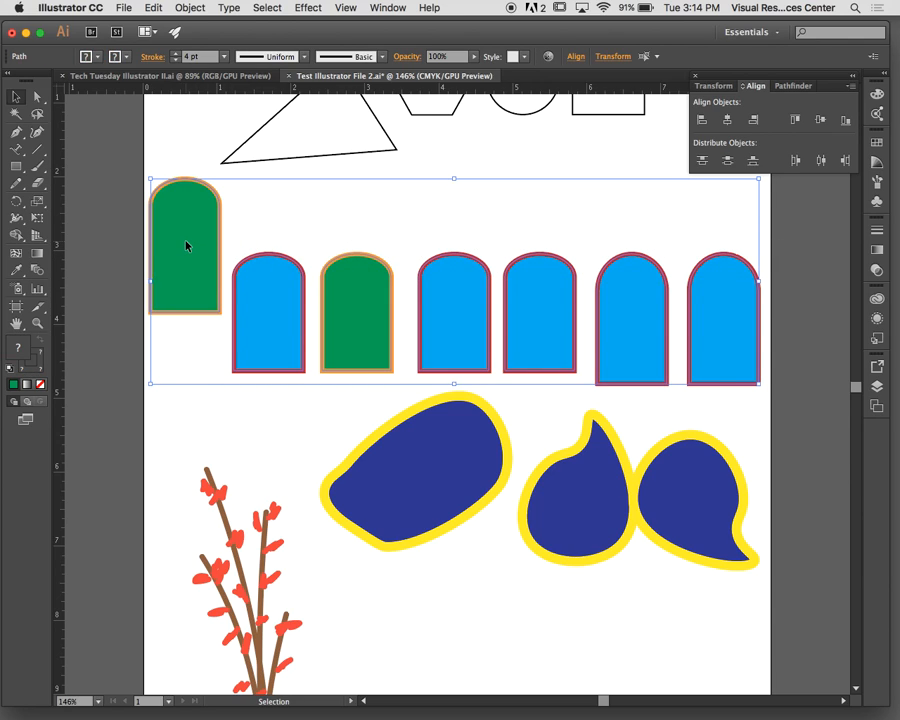
pyautogui.click(186, 245)
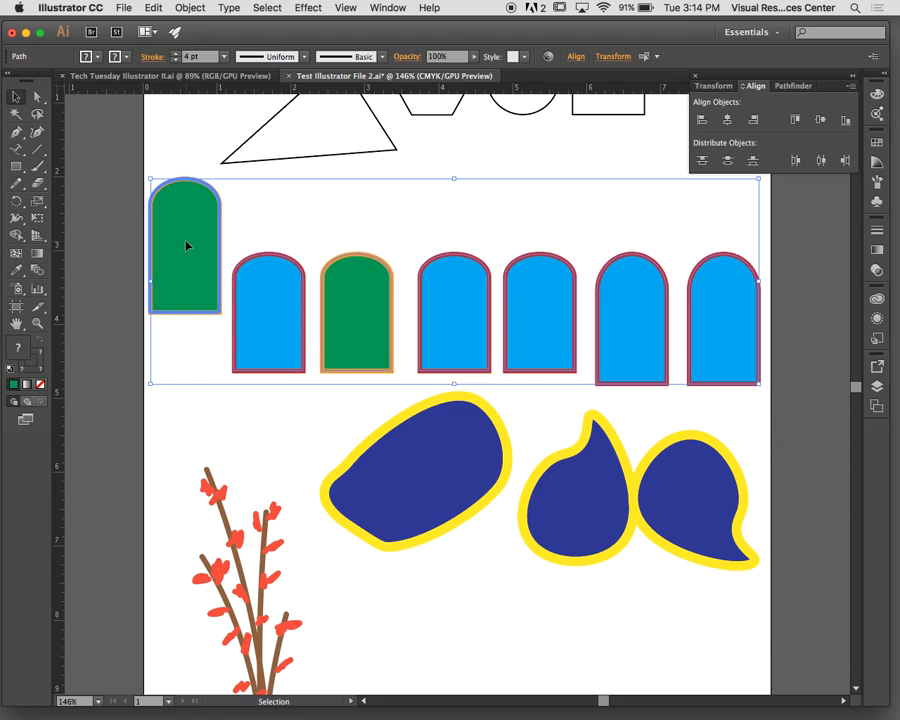
pyautogui.click(186, 245)
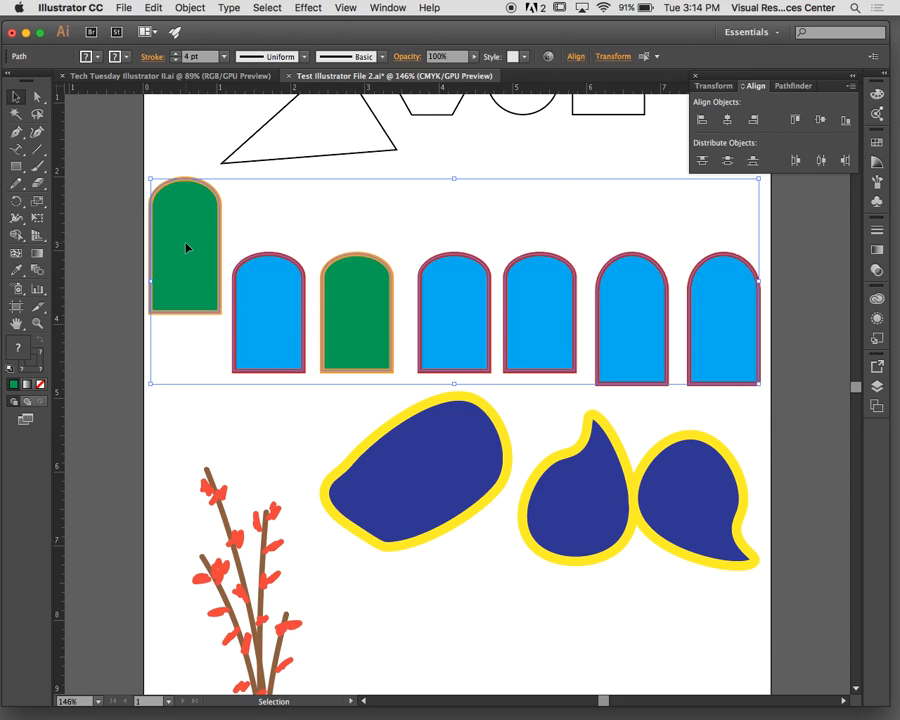
pyautogui.click(186, 246)
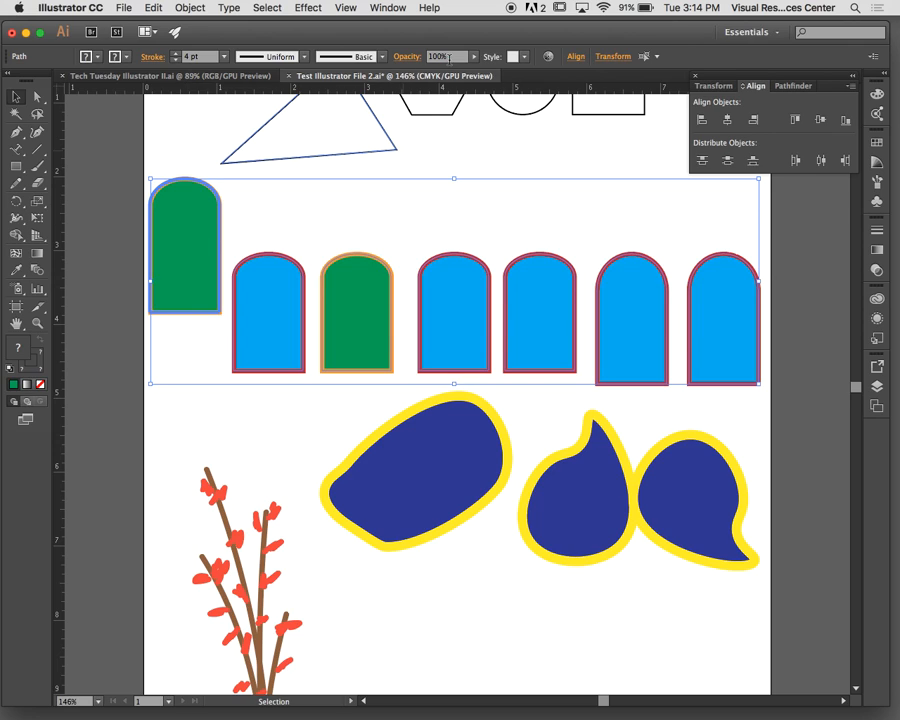
# Check that alignment uses the key object and align the bottoms of all arches to the leftmost green arch
pyautogui.click(576, 57)
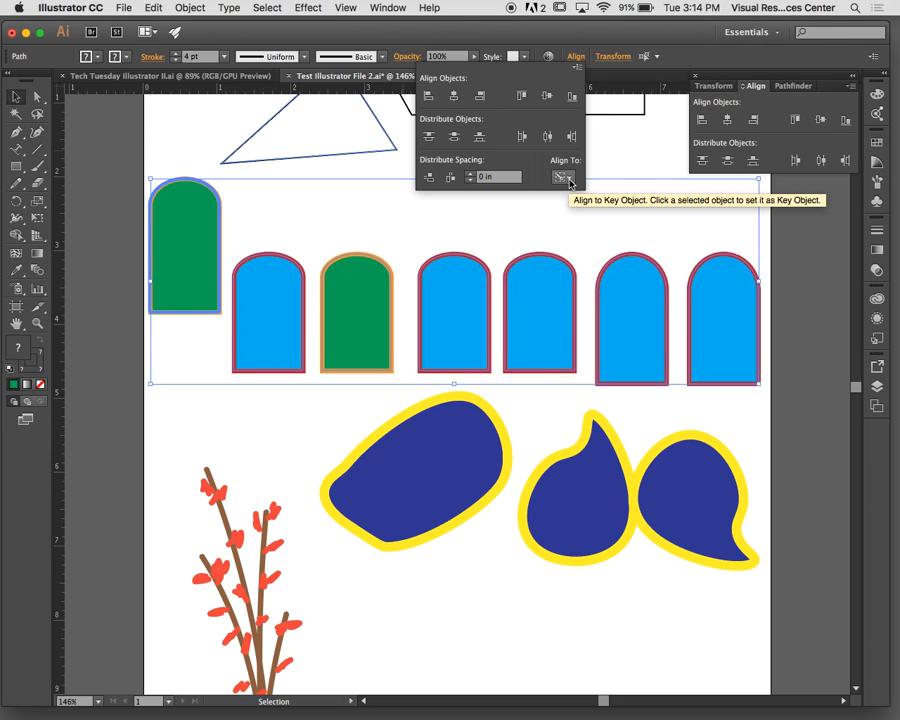
pyautogui.click(610, 32)
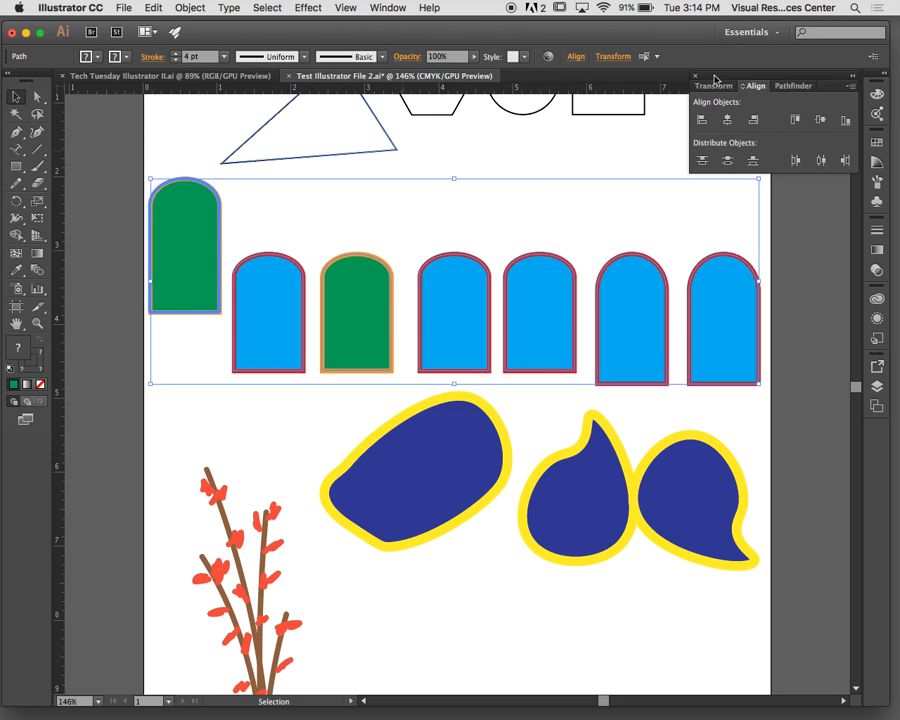
pyautogui.click(844, 120)
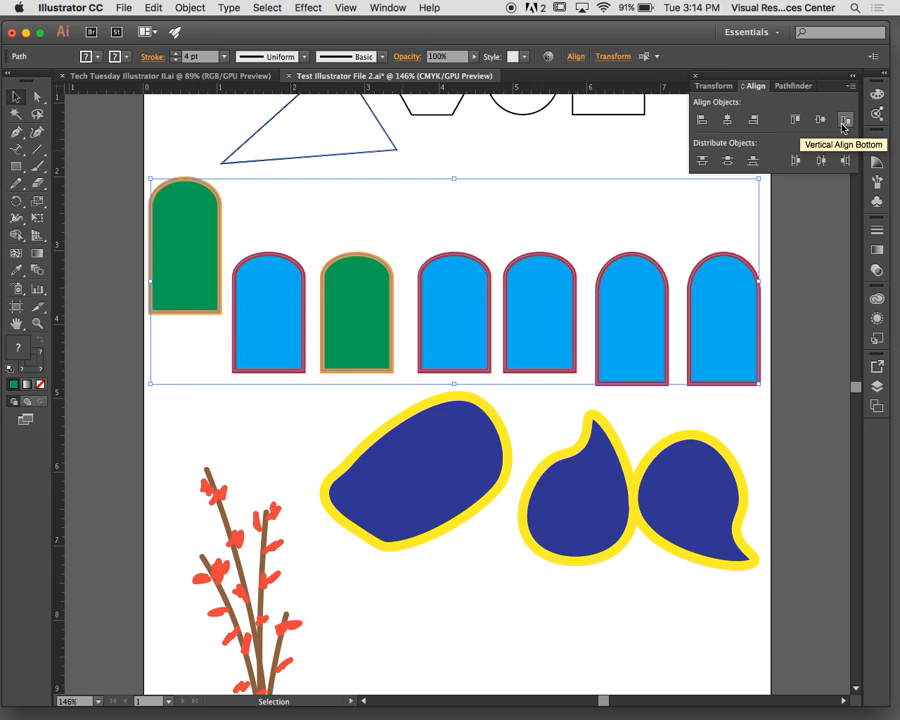
pyautogui.click(844, 120)
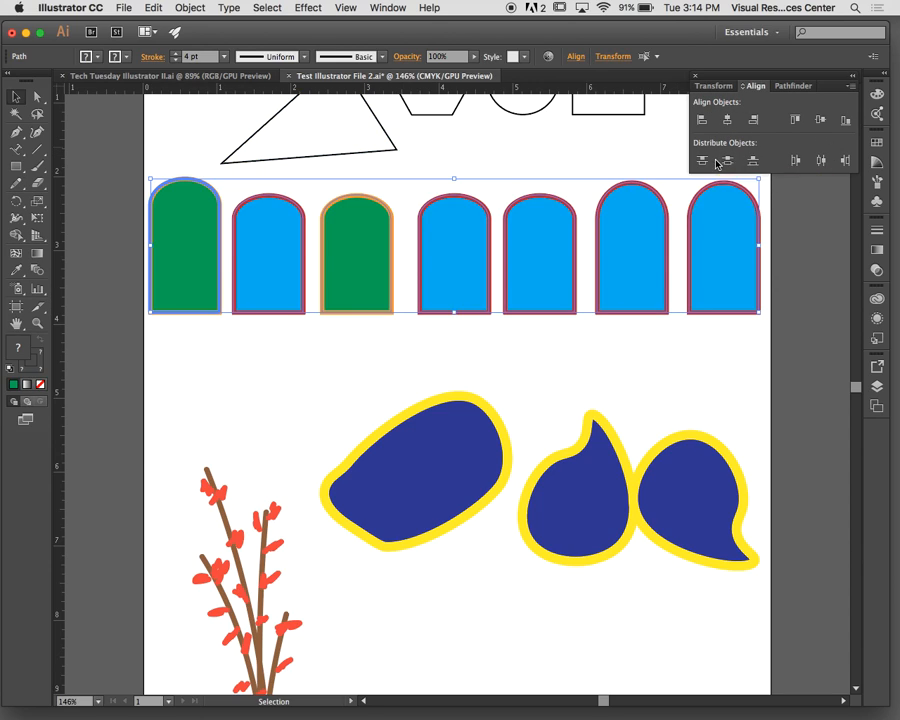
# Try the horizontal center, vertical center and vertical bottom distributions on the selected arches
pyautogui.click(824, 163)
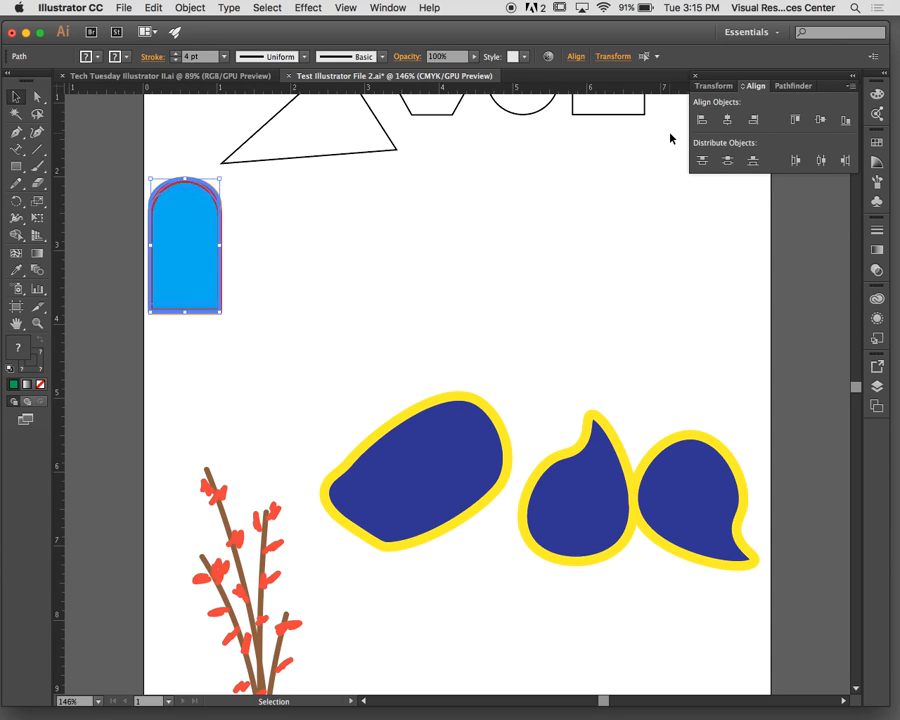
pyautogui.press('super+z')
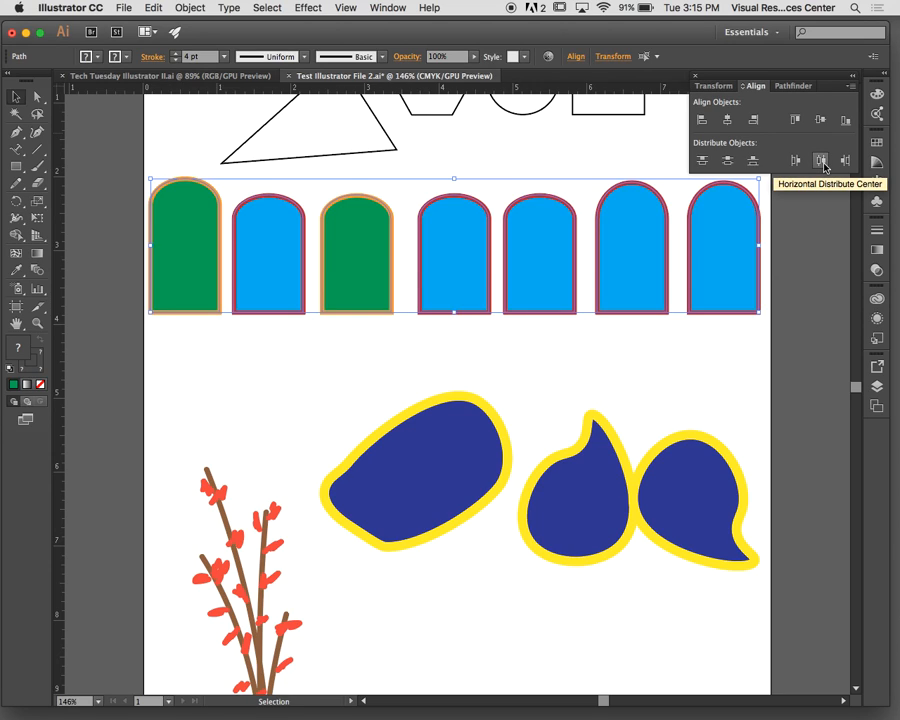
pyautogui.click(728, 161)
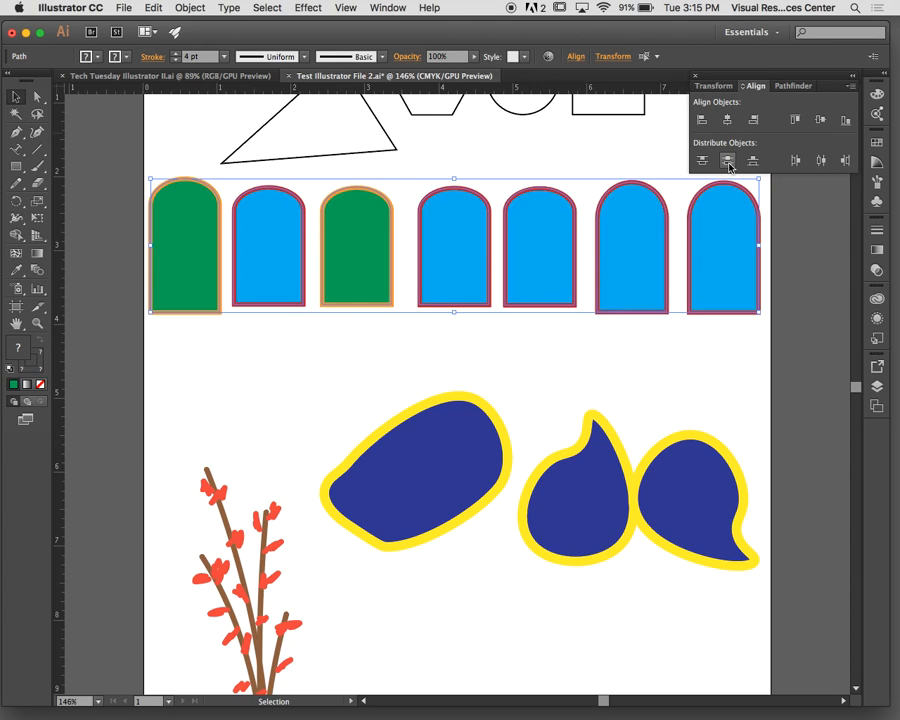
pyautogui.click(753, 161)
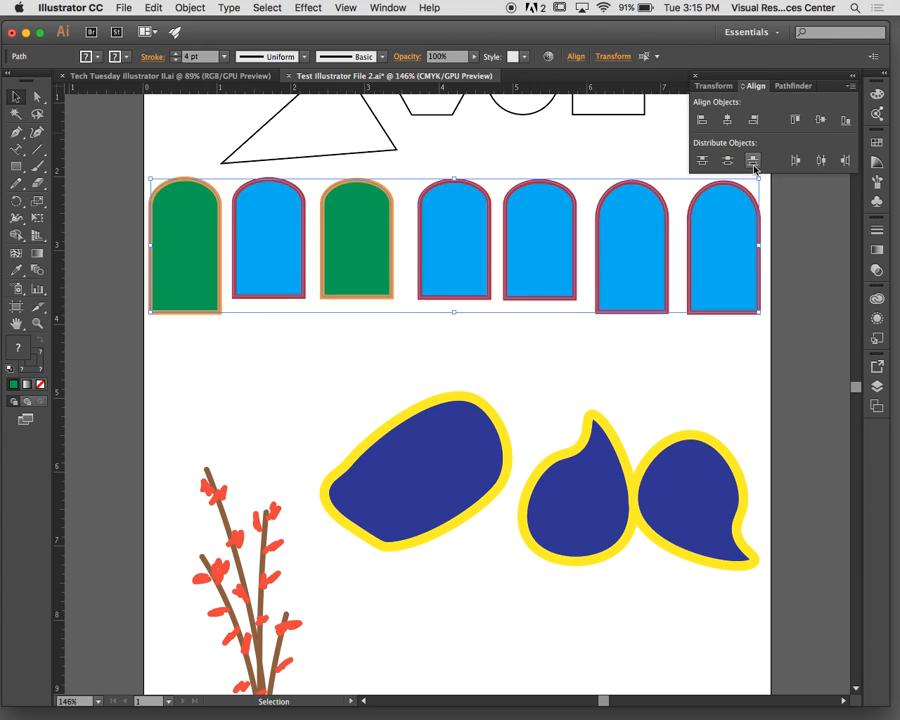
# Distribute the seven bottom-aligned arches evenly by their horizontal centers and deselect them
pyautogui.click(822, 163)
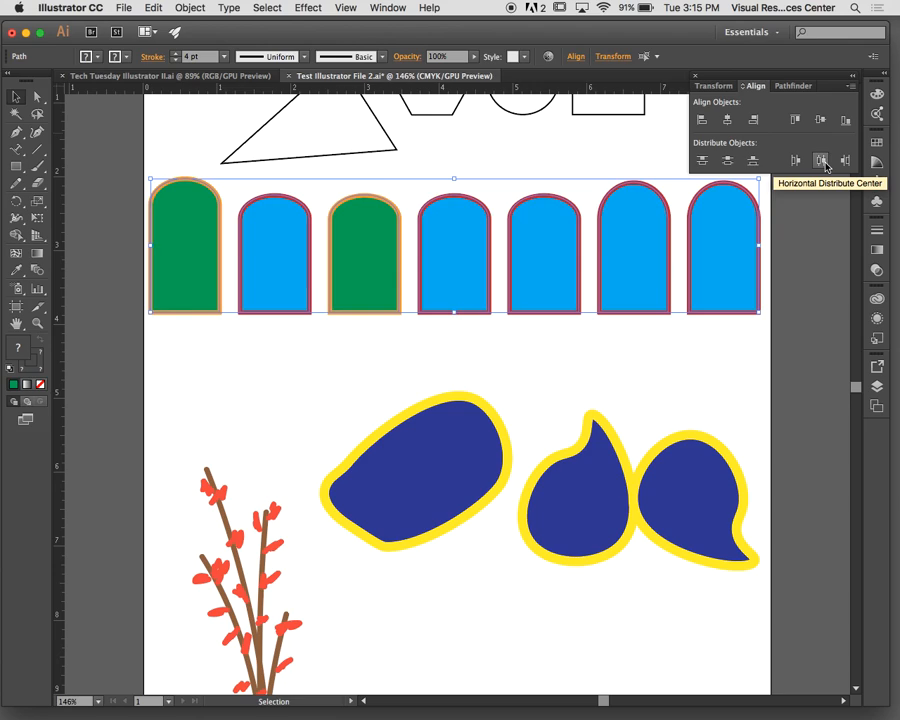
pyautogui.click(826, 167)
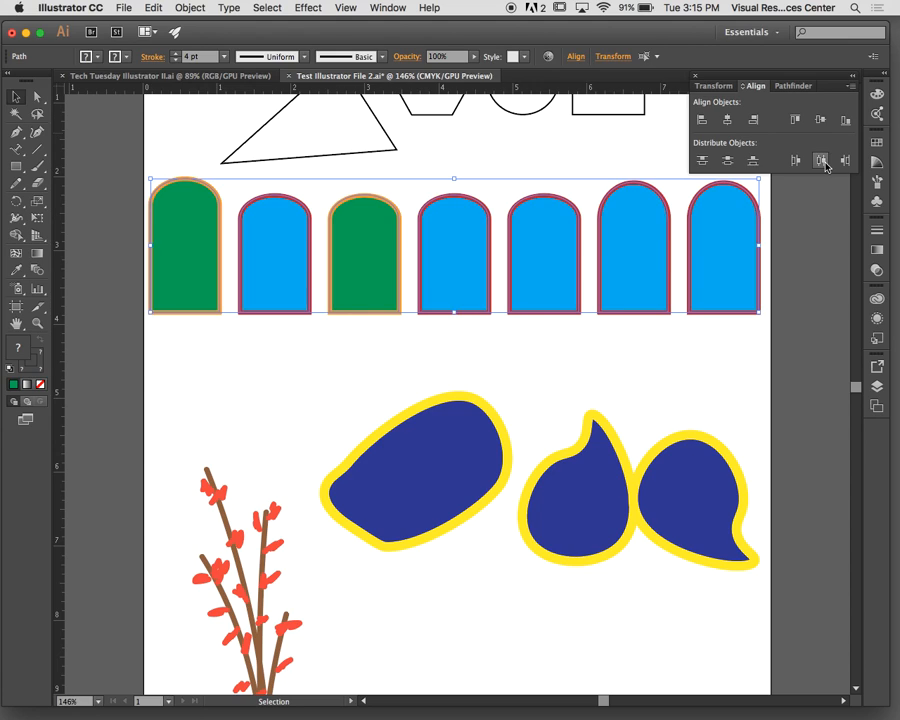
pyautogui.click(718, 345)
# Shift the second-to-last blue arch over its left neighbor, redistribute all seven arches by horizontal centers, and deselect them
pyautogui.moveTo(634, 265); pyautogui.dragTo(596, 263)
pyautogui.click(733, 323)
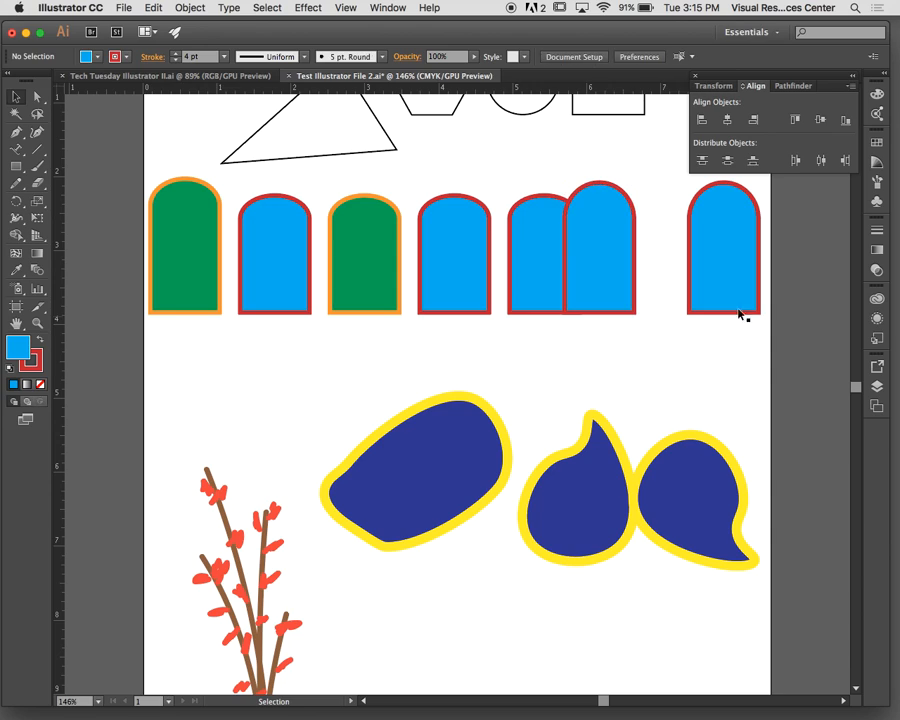
pyautogui.moveTo(781, 329); pyautogui.dragTo(187, 271)
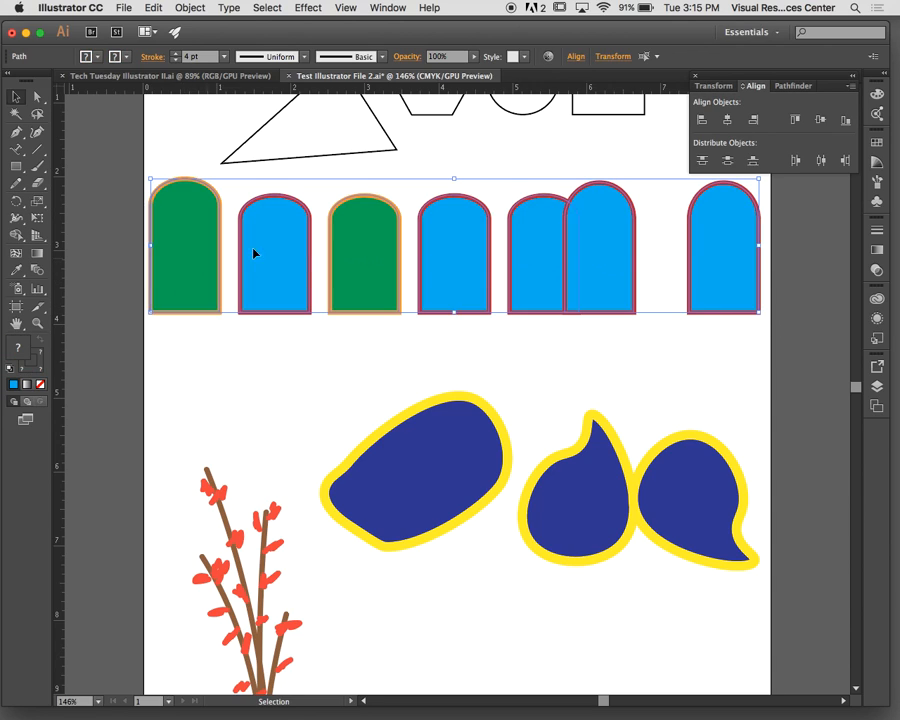
pyautogui.click(823, 160)
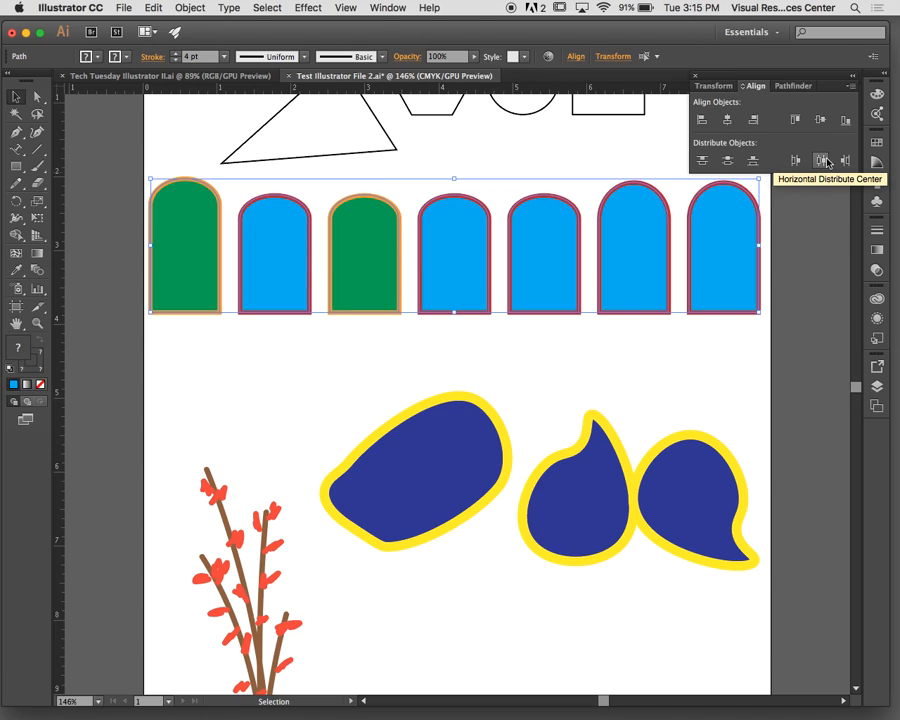
pyautogui.click(718, 326)
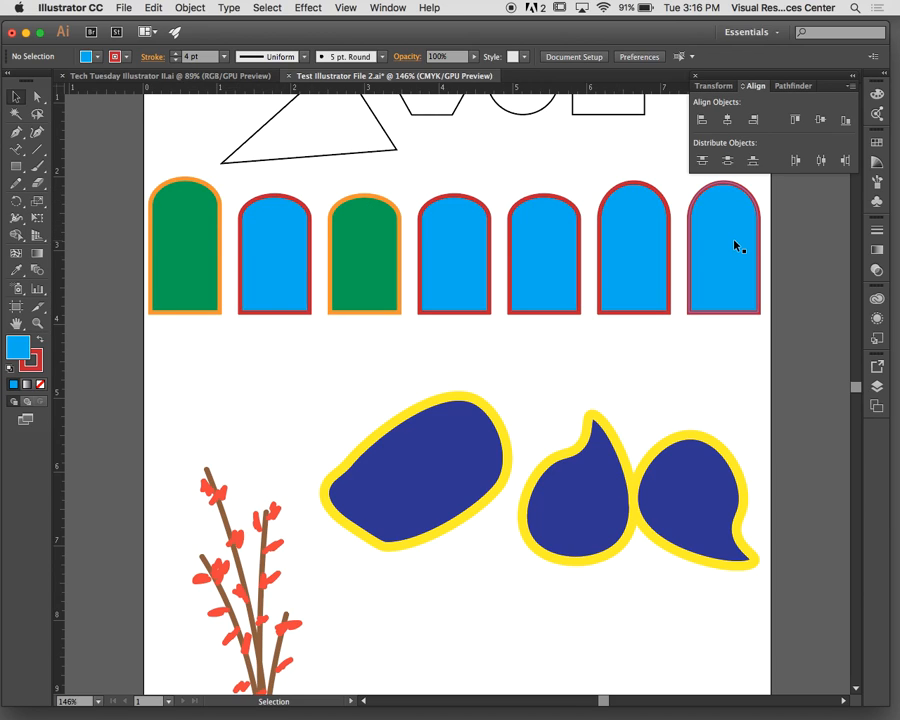
# Select the top anchor points of all seven arches with Direct Selection, align them with Vertical Align Top, and deselect
pyautogui.click(38, 98)
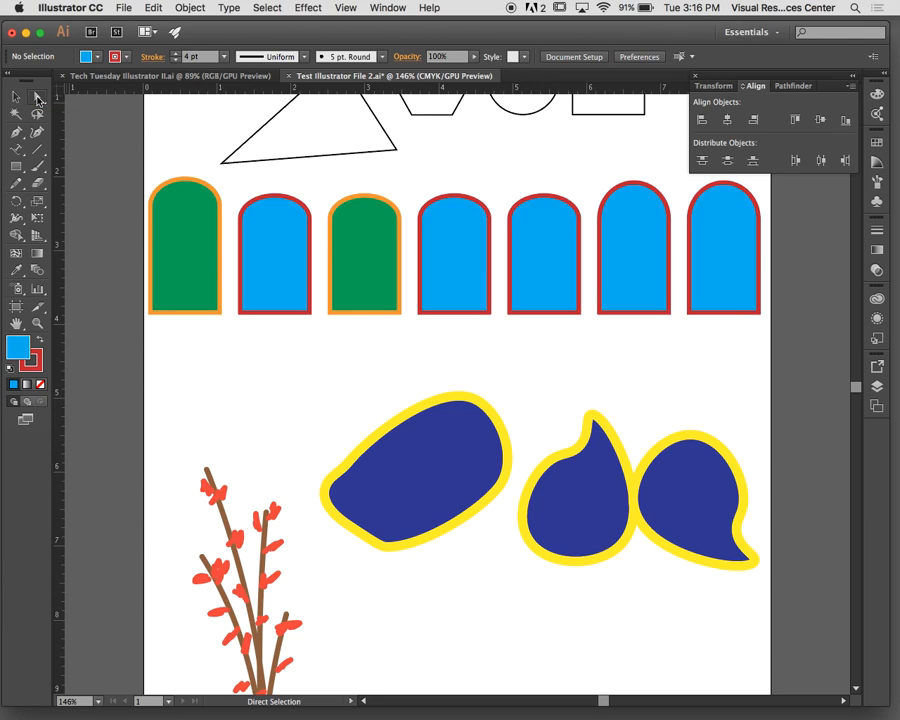
pyautogui.click(185, 181)
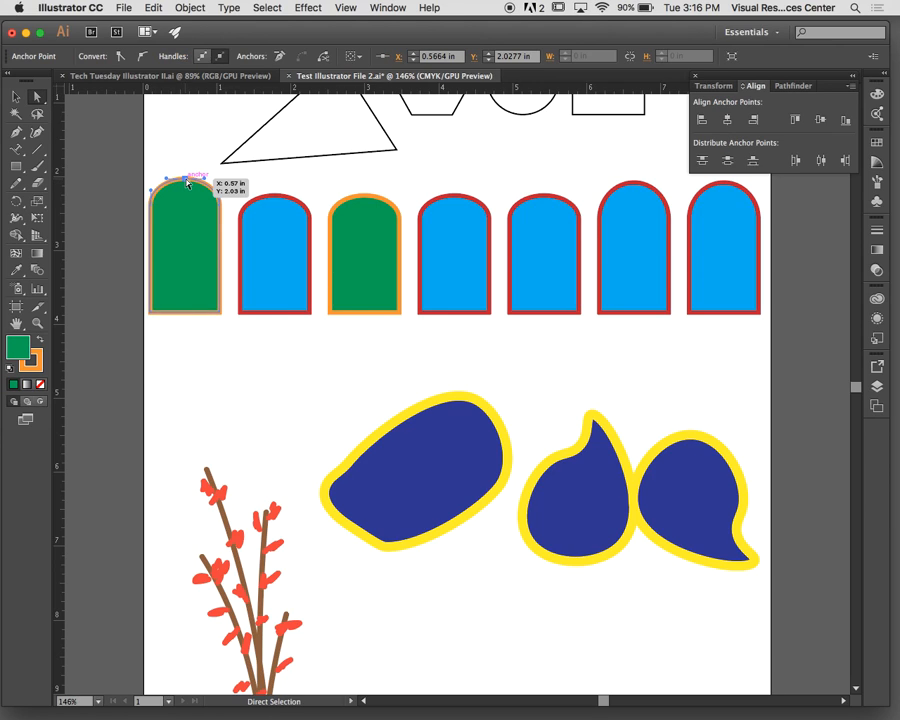
pyautogui.keyDown('shift'); pyautogui.click(275, 197); pyautogui.keyUp('shift')
pyautogui.keyDown('shift'); pyautogui.click(370, 196); pyautogui.keyUp('shift')
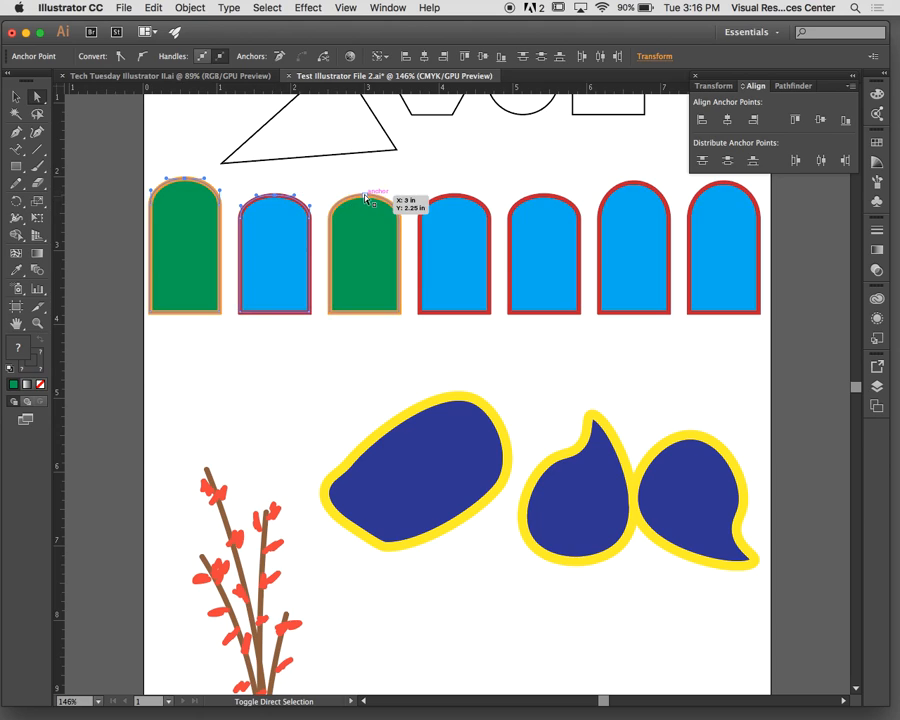
pyautogui.keyDown('shift'); pyautogui.click(465, 198); pyautogui.keyUp('shift')
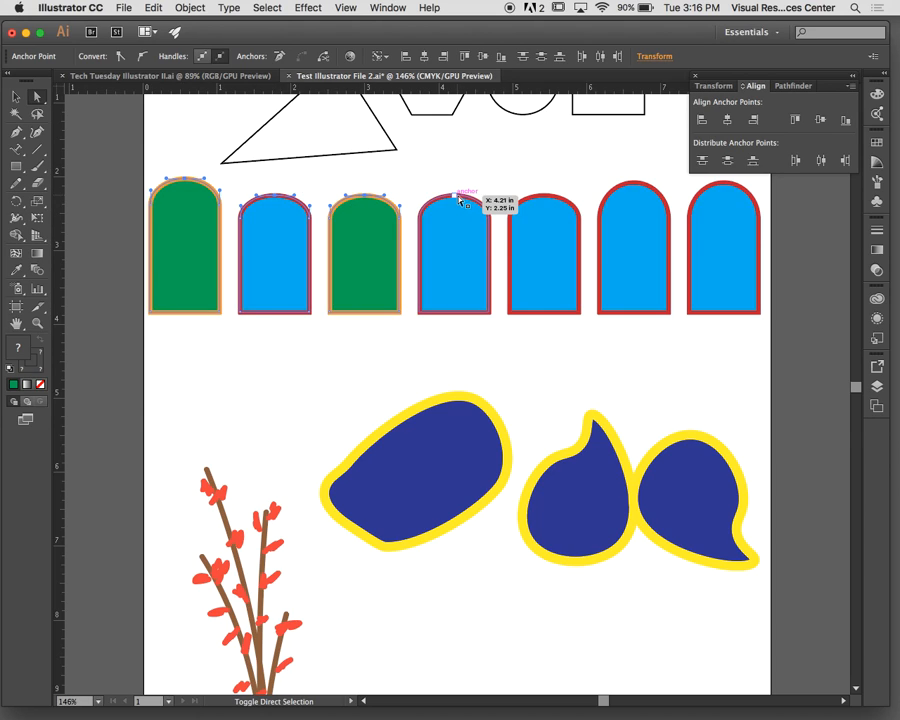
pyautogui.keyDown('shift'); pyautogui.click(545, 198); pyautogui.keyUp('shift')
pyautogui.keyDown('shift'); pyautogui.click(636, 186); pyautogui.keyUp('shift')
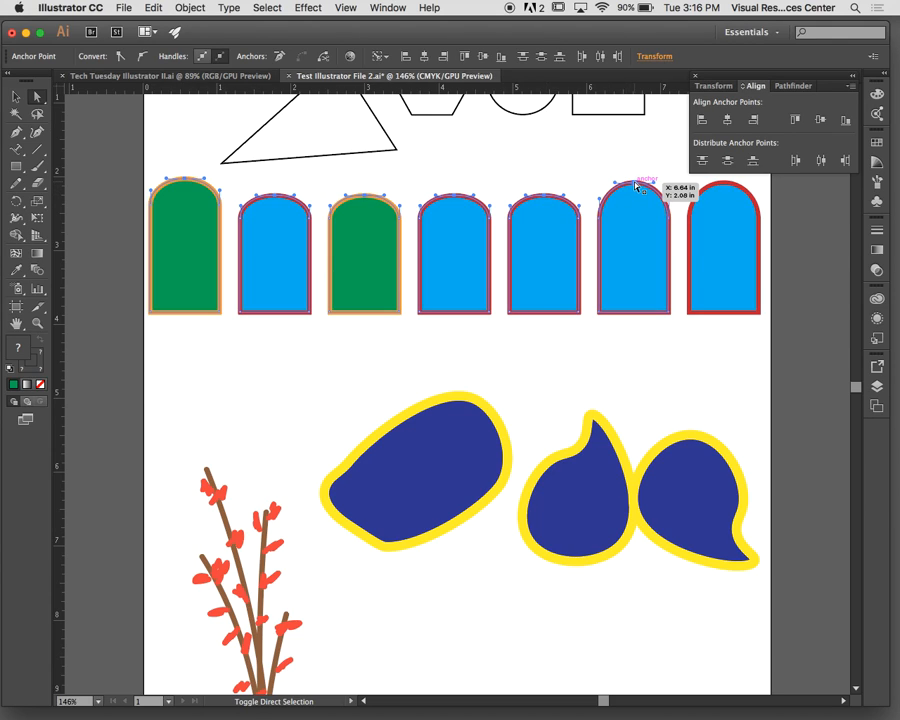
pyautogui.keyDown('shift'); pyautogui.click(727, 189); pyautogui.keyUp('shift')
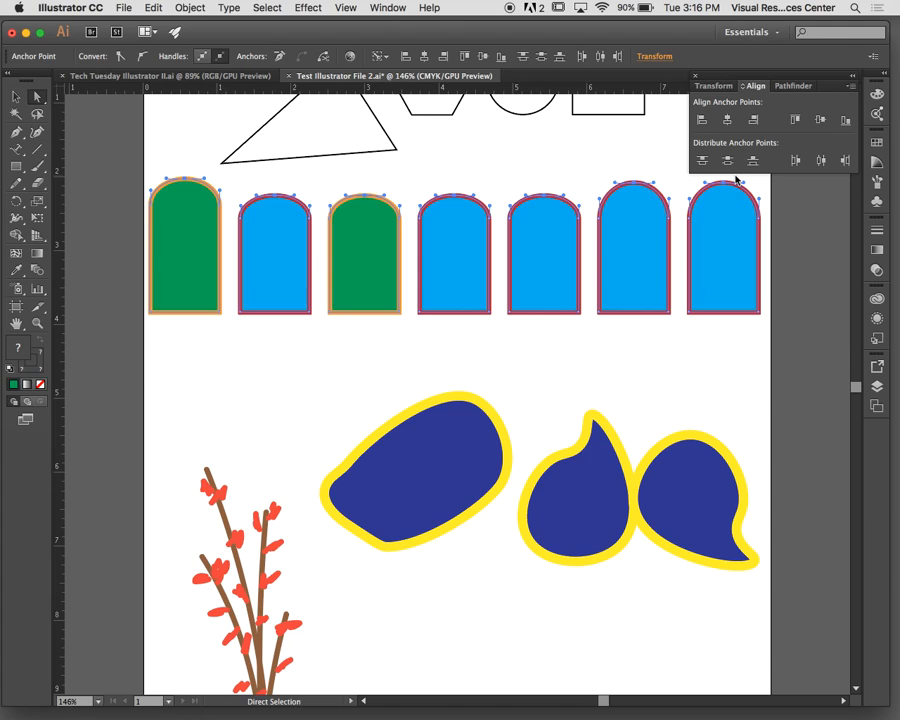
pyautogui.click(798, 121)
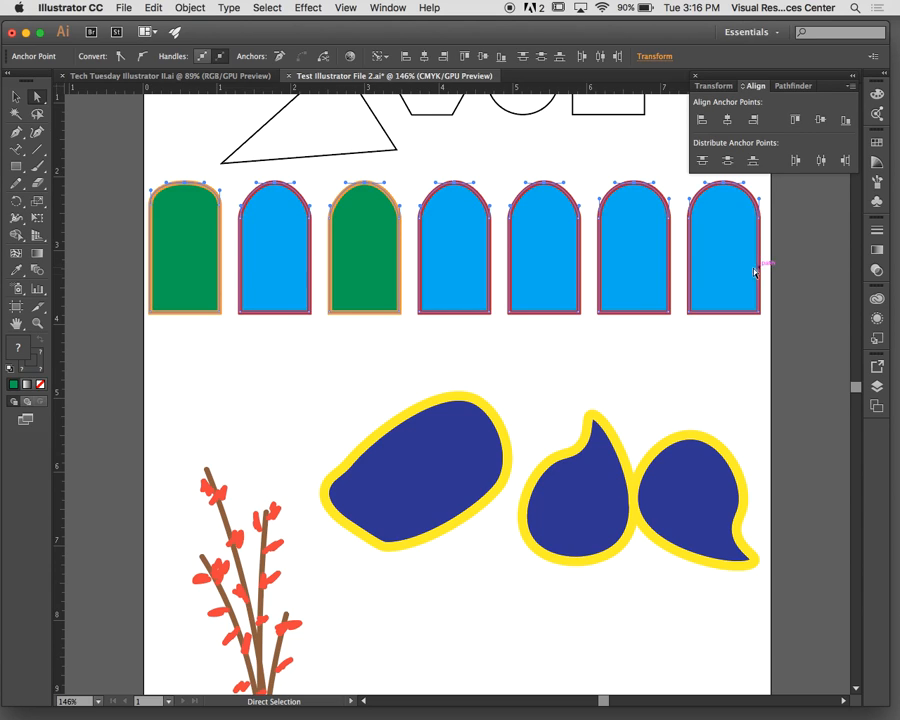
pyautogui.click(634, 374)
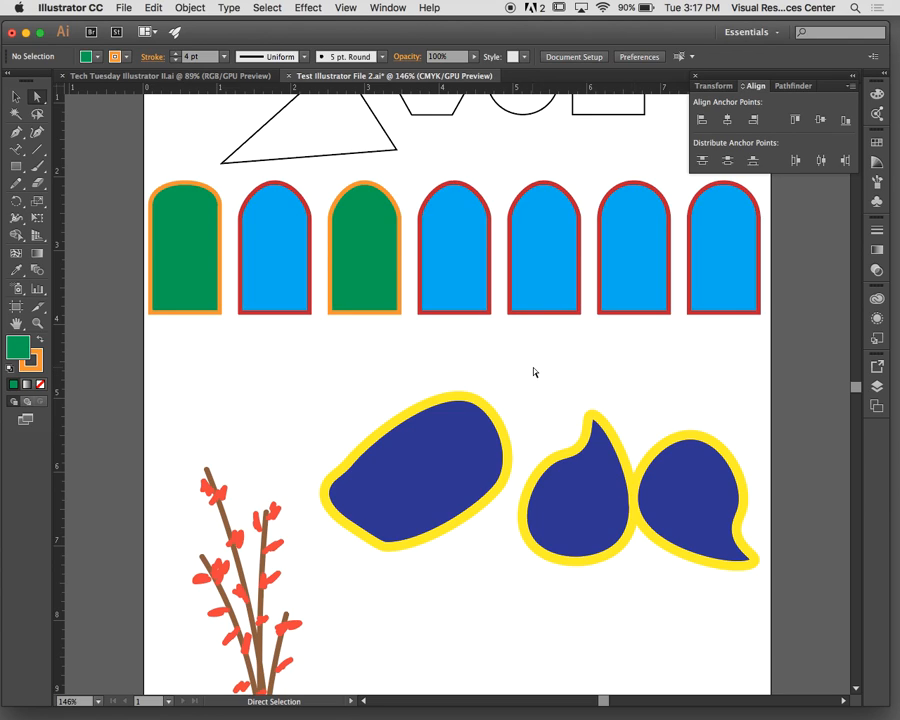
# Move the leftmost and rightmost dark blue shapes inward so they overlap the middle teardrop
pyautogui.click(464, 430)
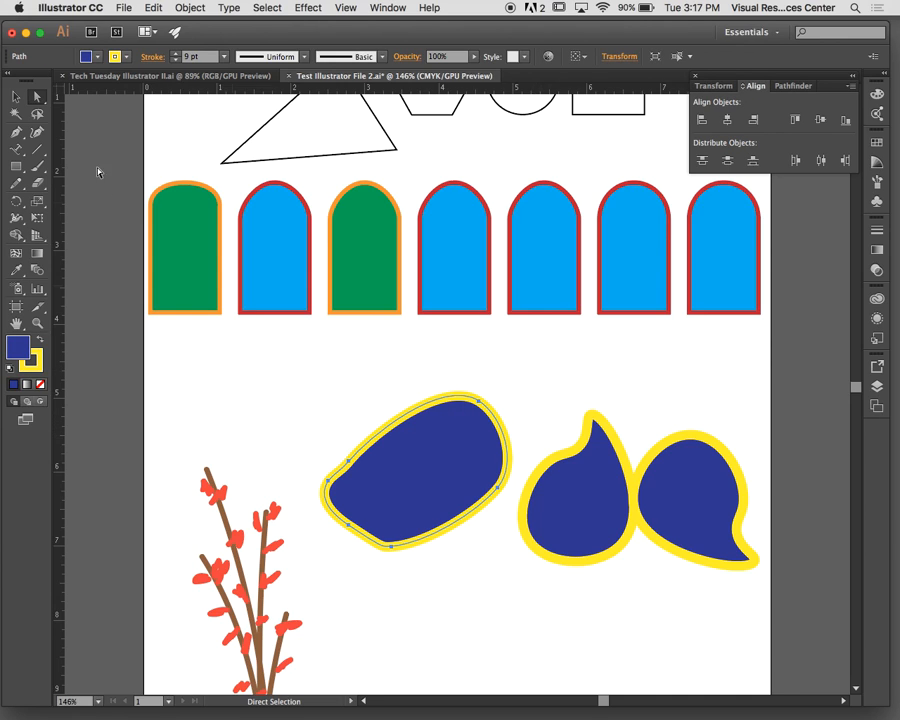
pyautogui.click(16, 97)
pyautogui.moveTo(452, 441); pyautogui.dragTo(517, 448)
pyautogui.moveTo(660, 484); pyautogui.dragTo(626, 492)
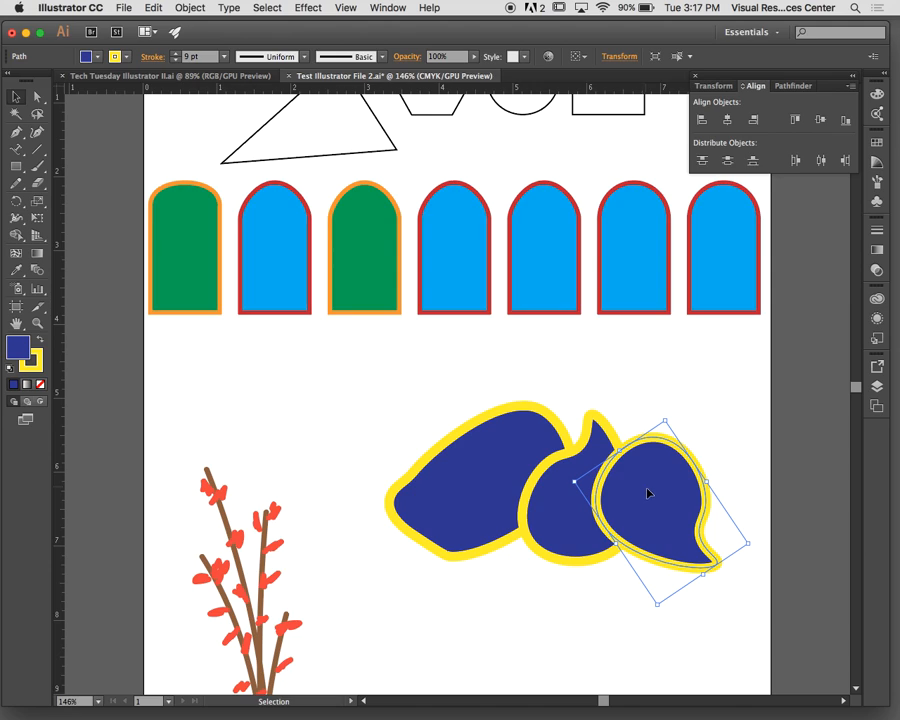
# Send the rightmost dark blue shape to the back and shift the middle teardrop slightly down toward the leftmost shape
pyautogui.rightClick(643, 491)
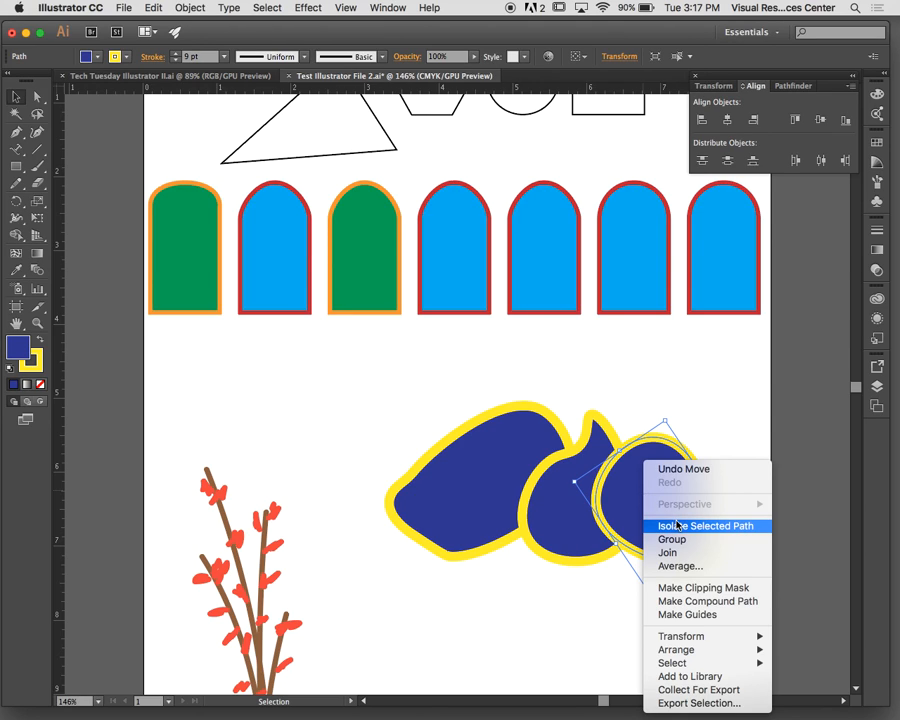
pyautogui.moveTo(690, 650)
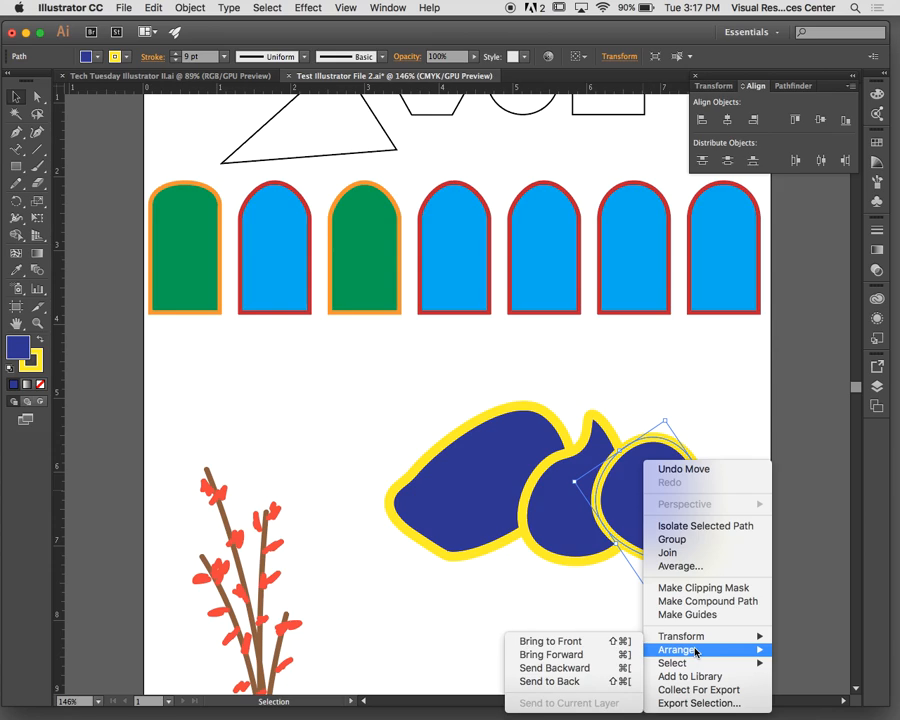
pyautogui.click(594, 681)
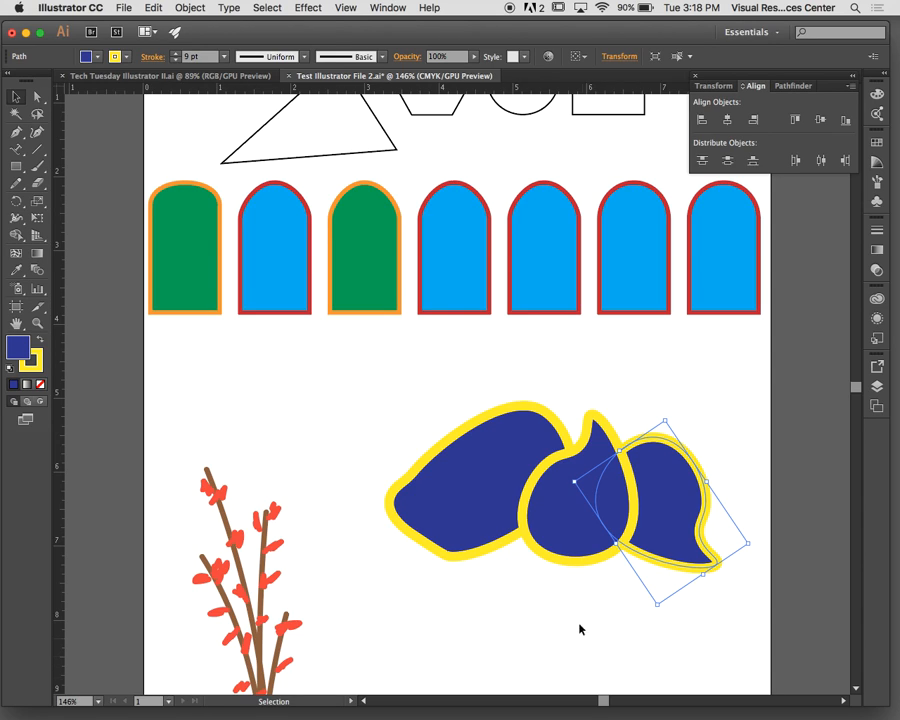
pyautogui.moveTo(573, 528); pyautogui.dragTo(554, 534)
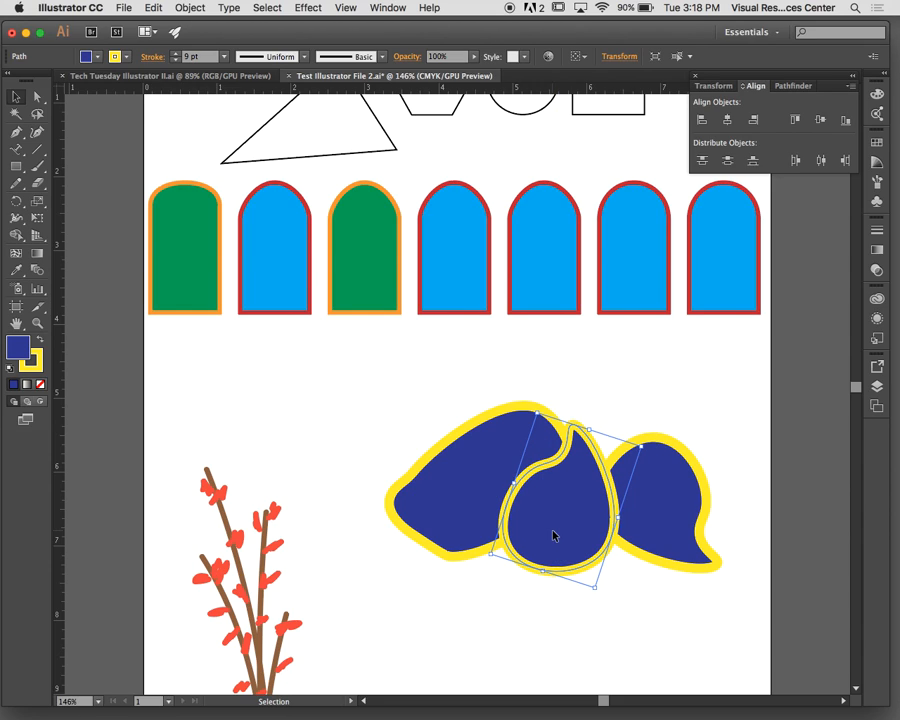
# Show the document's layer list, hide it again, and deselect the teardrop
pyautogui.click(878, 387)
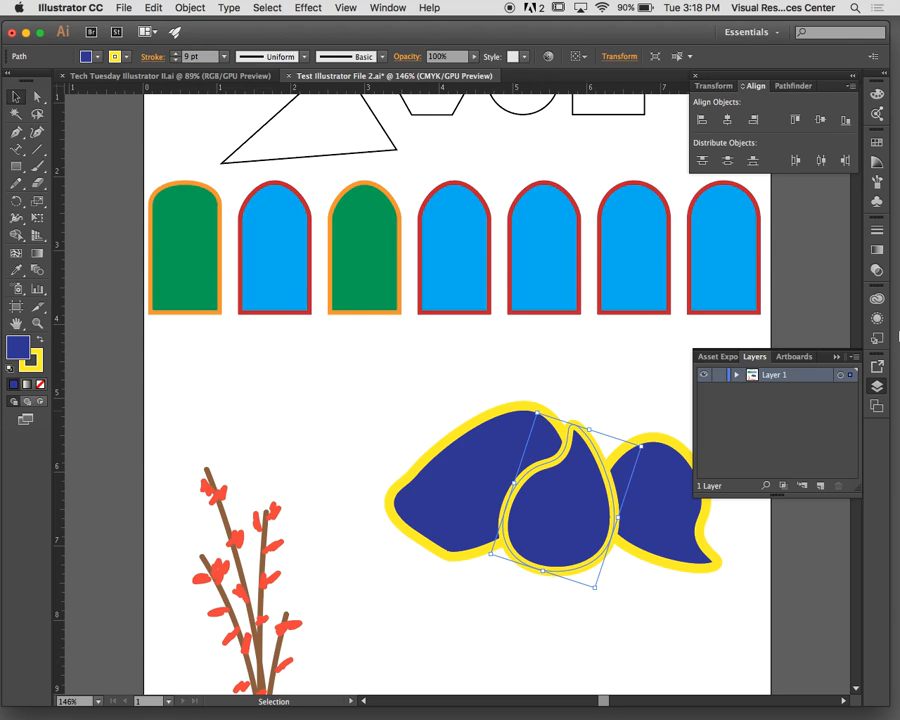
pyautogui.click(877, 389)
pyautogui.click(752, 385)
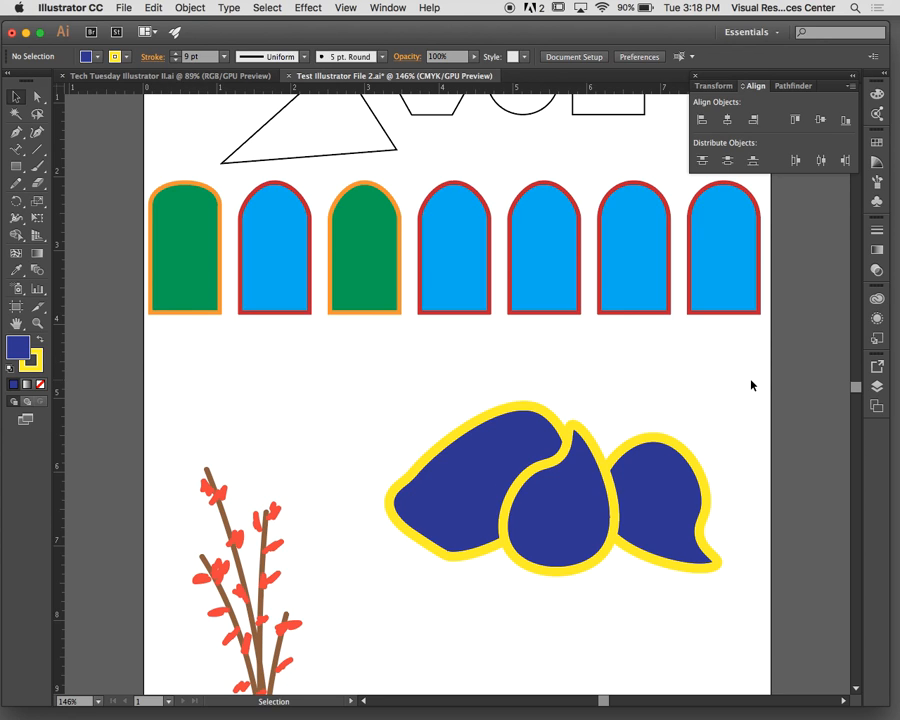
# Marquee-select the plant's branches and leaves, move them away and back near their original place, and deselect
pyautogui.scroll(-5, 527, 400)
pyautogui.scroll(-3, 527, 402)
pyautogui.hscroll(-1, 527, 402)
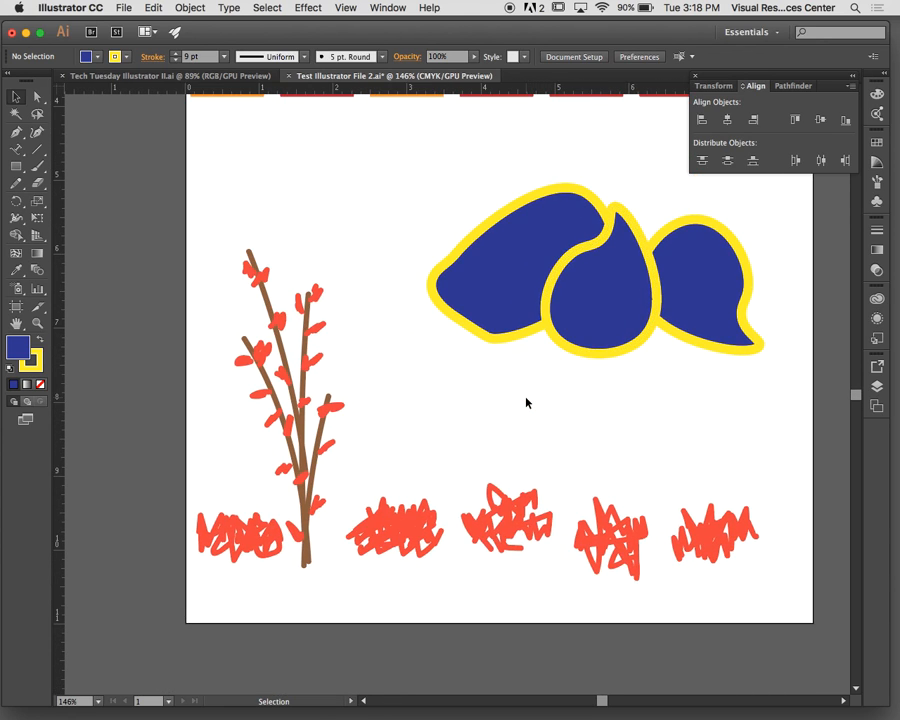
pyautogui.click(313, 323)
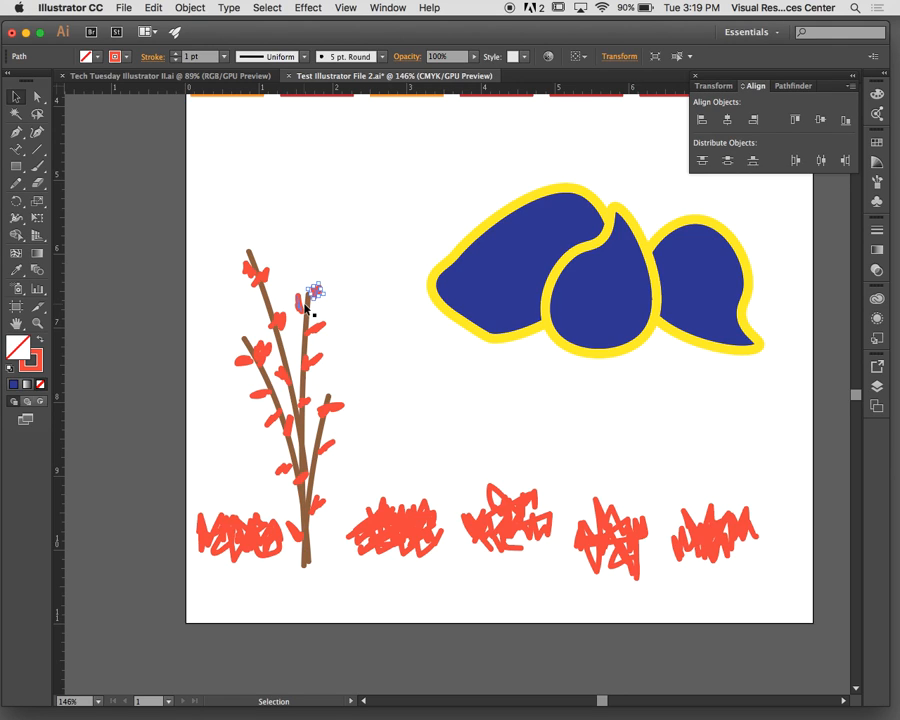
pyautogui.click(335, 293)
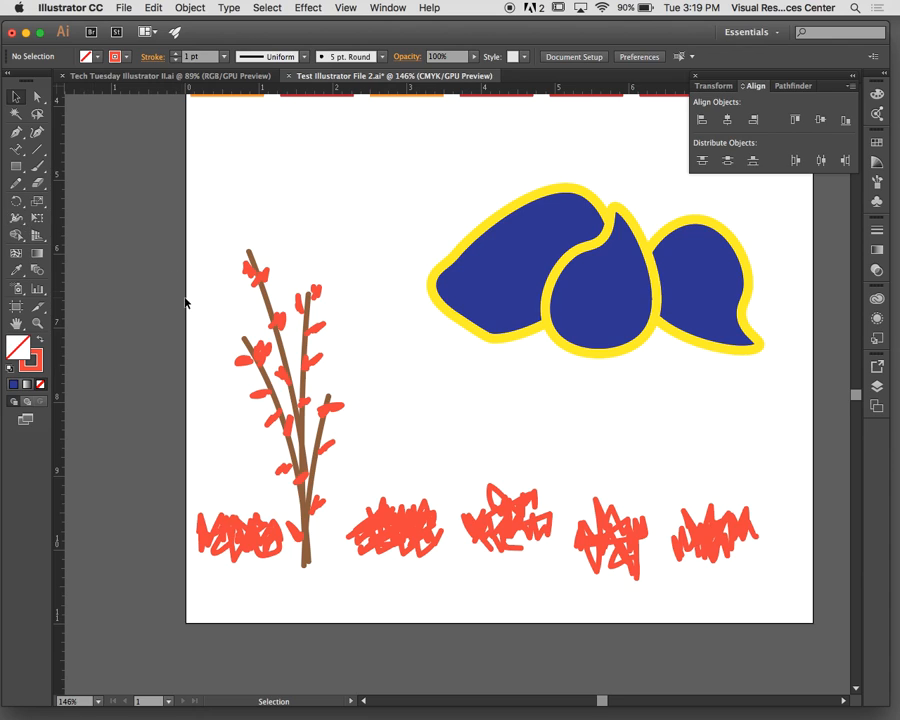
pyautogui.moveTo(224, 265); pyautogui.dragTo(335, 418)
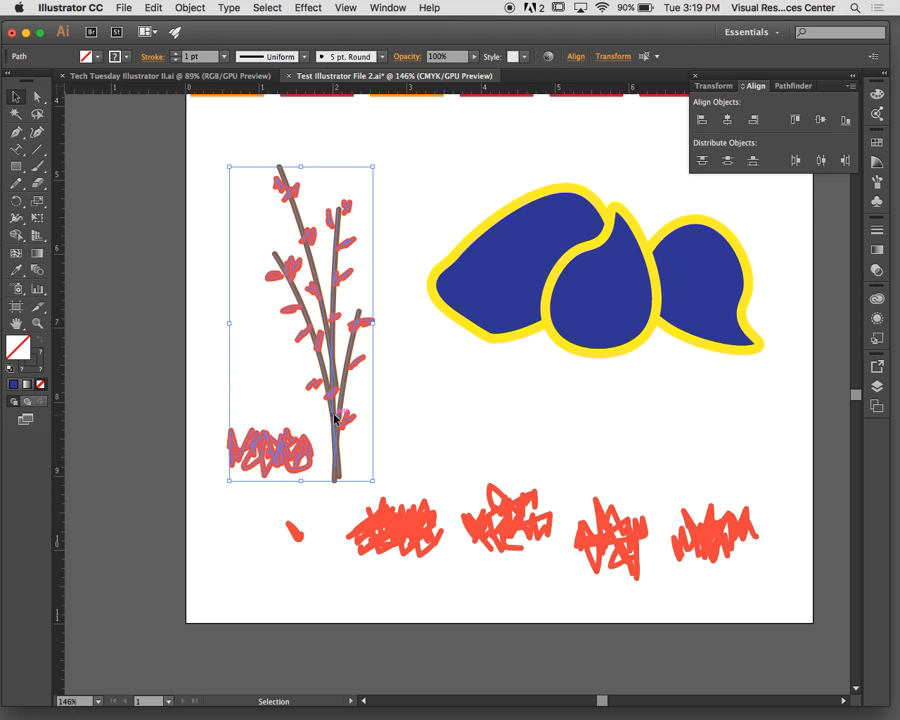
pyautogui.moveTo(335, 418); pyautogui.dragTo(311, 522)
pyautogui.click(390, 332)
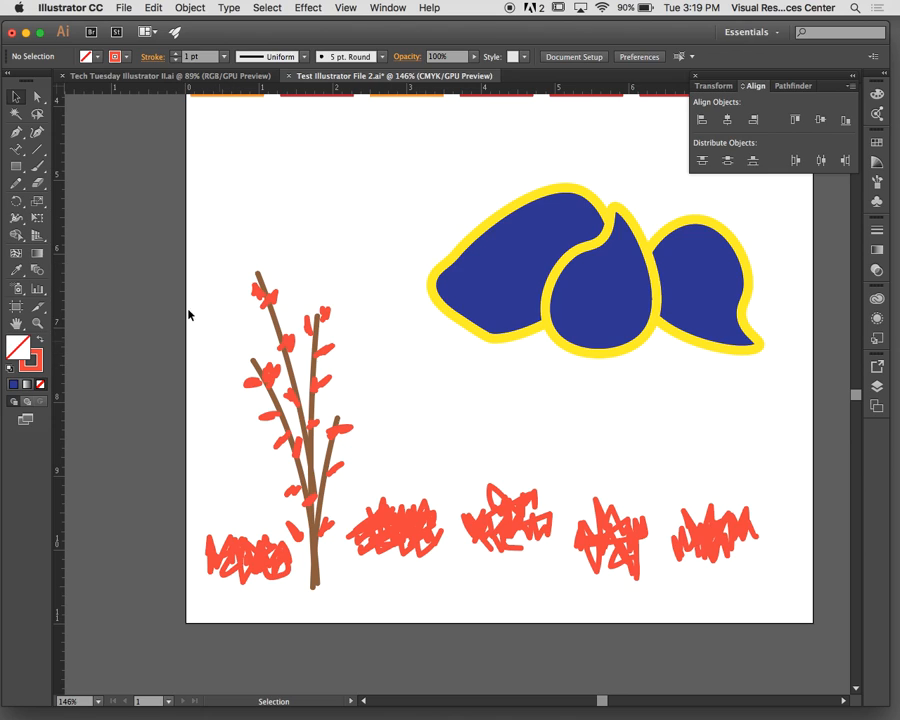
# Select all the branches, leaves and red scribbles with the Magic Wand, group them, and deselect
pyautogui.click(16, 113)
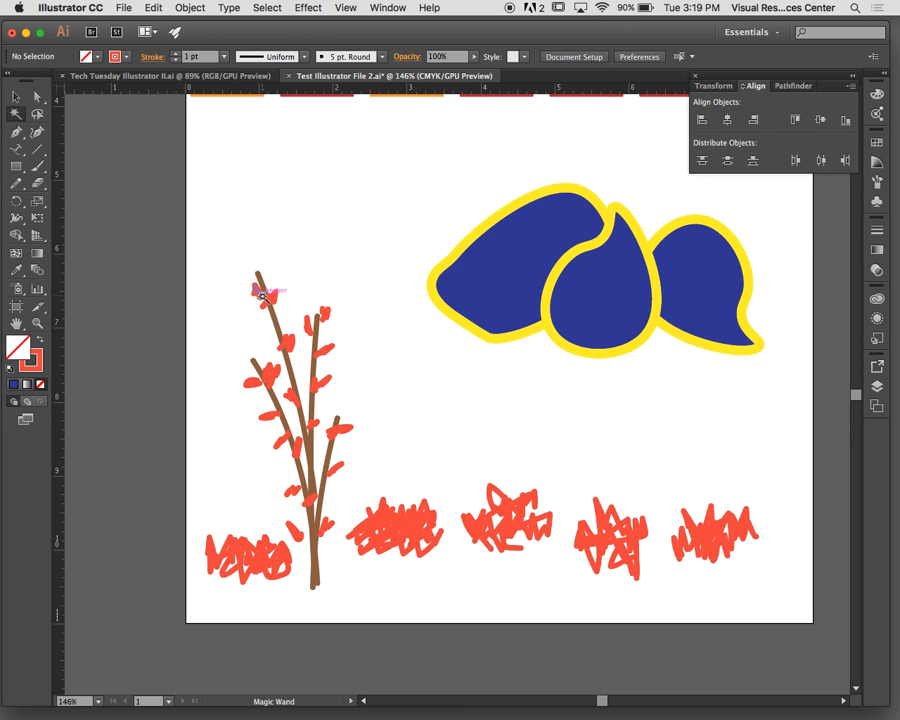
pyautogui.click(260, 292)
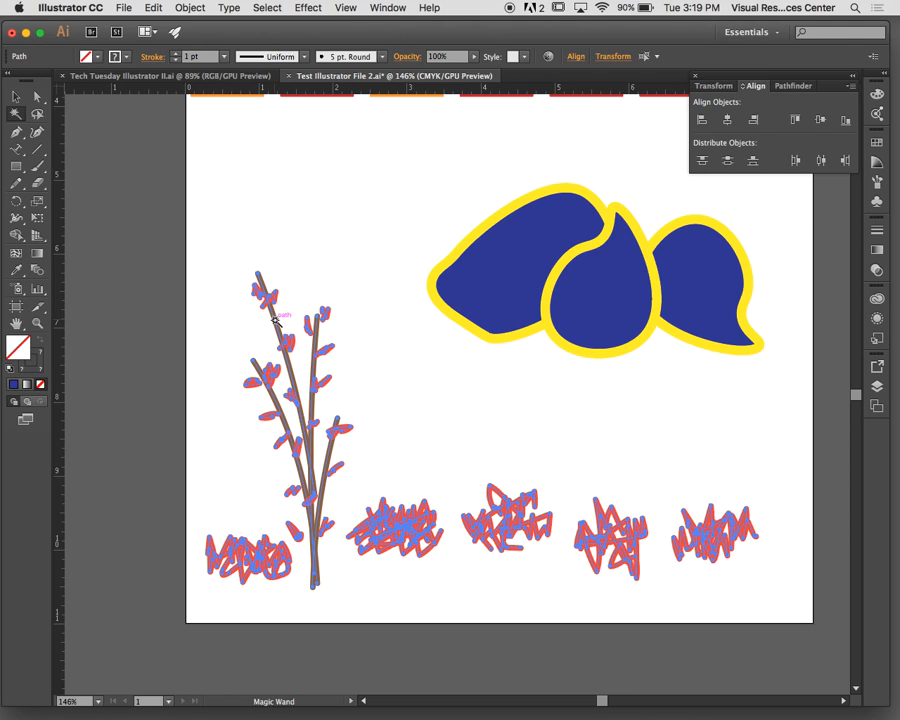
pyautogui.rightClick(275, 319)
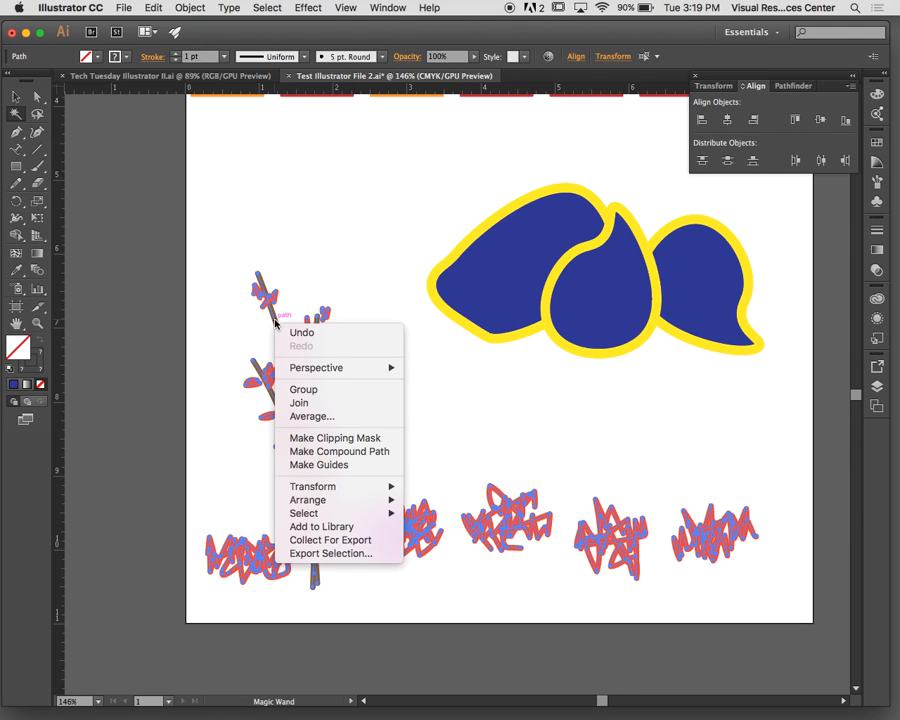
pyautogui.click(320, 390)
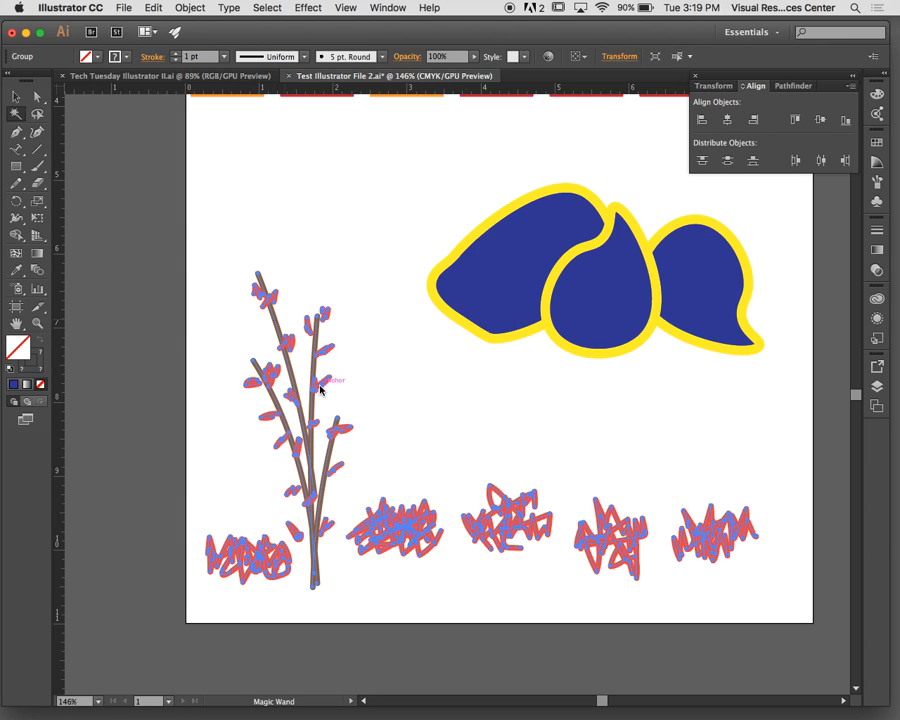
pyautogui.click(327, 258)
# Select the whole plant group and reduce its height very slightly from its upper edge
pyautogui.click(17, 97)
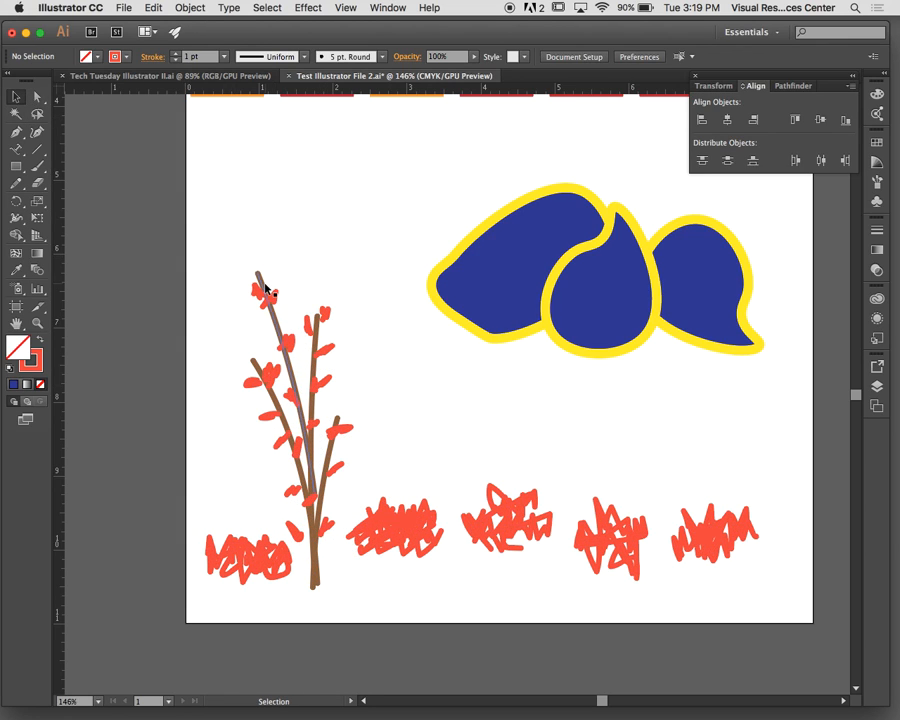
pyautogui.click(265, 288)
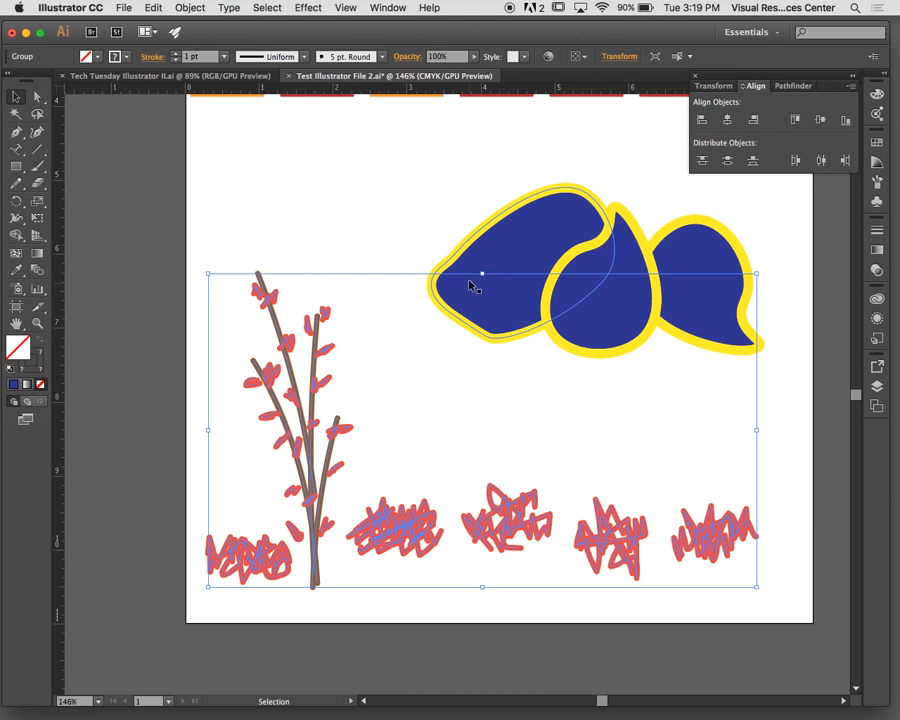
pyautogui.moveTo(482, 273)
pyautogui.mouseDown()
pyautogui.moveTo(485, 336)
pyautogui.moveTo(479, 279)
pyautogui.mouseUp()
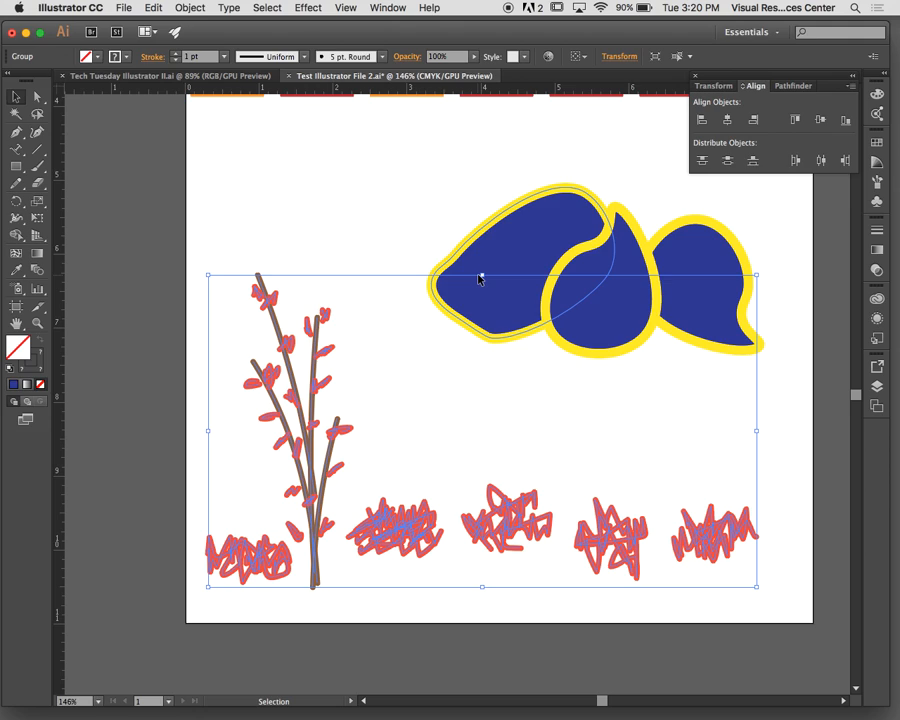
# Review the Isolate Selected Group and Ungroup options for the plant group without applying them, and deselect
pyautogui.rightClick(274, 323)
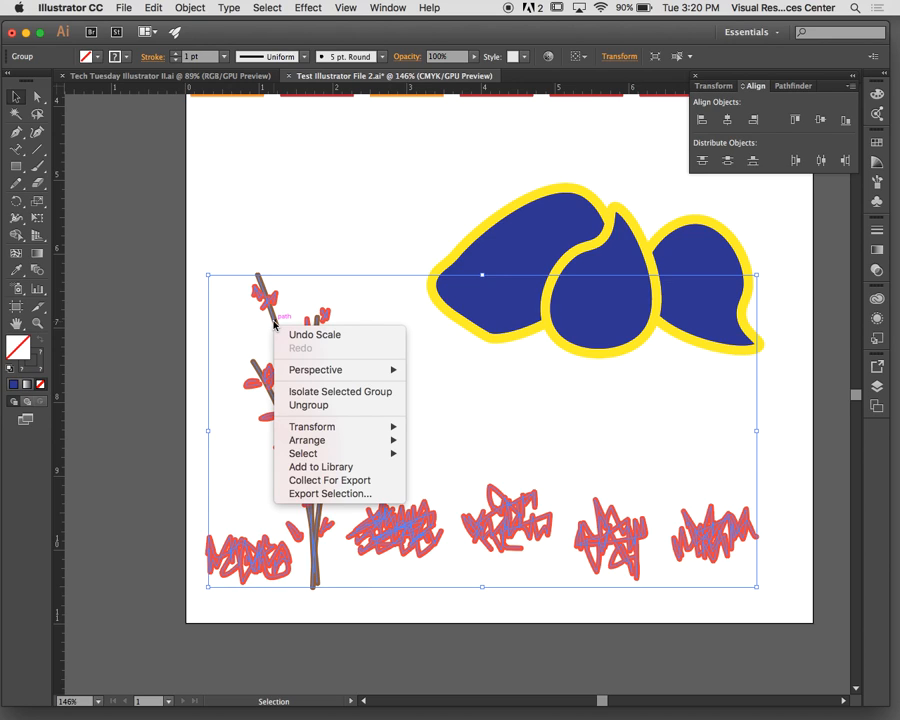
pyautogui.click(283, 263)
pyautogui.click(303, 366)
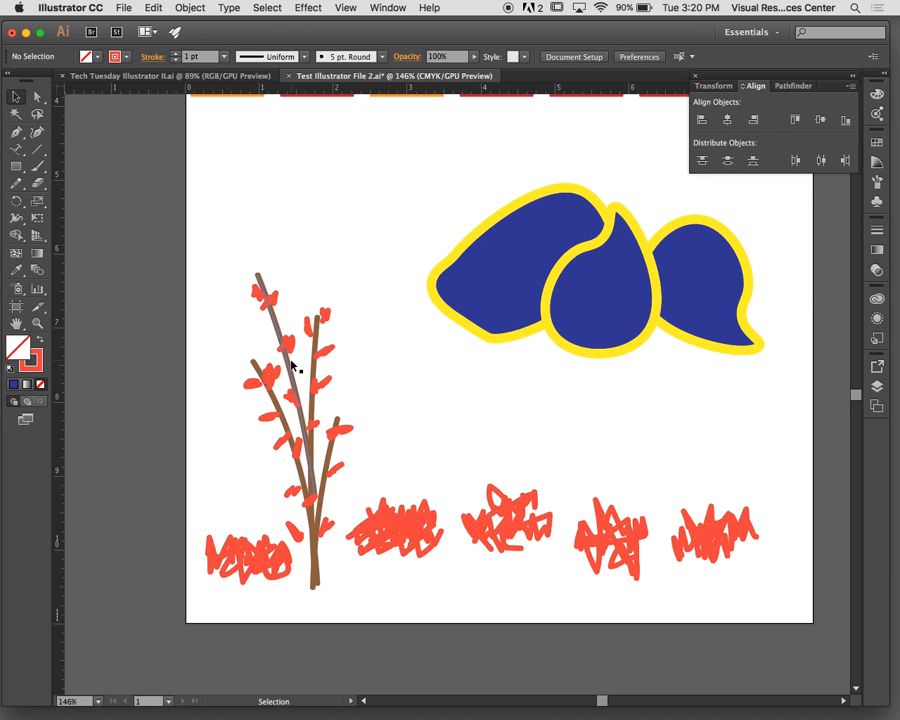
pyautogui.click(279, 333)
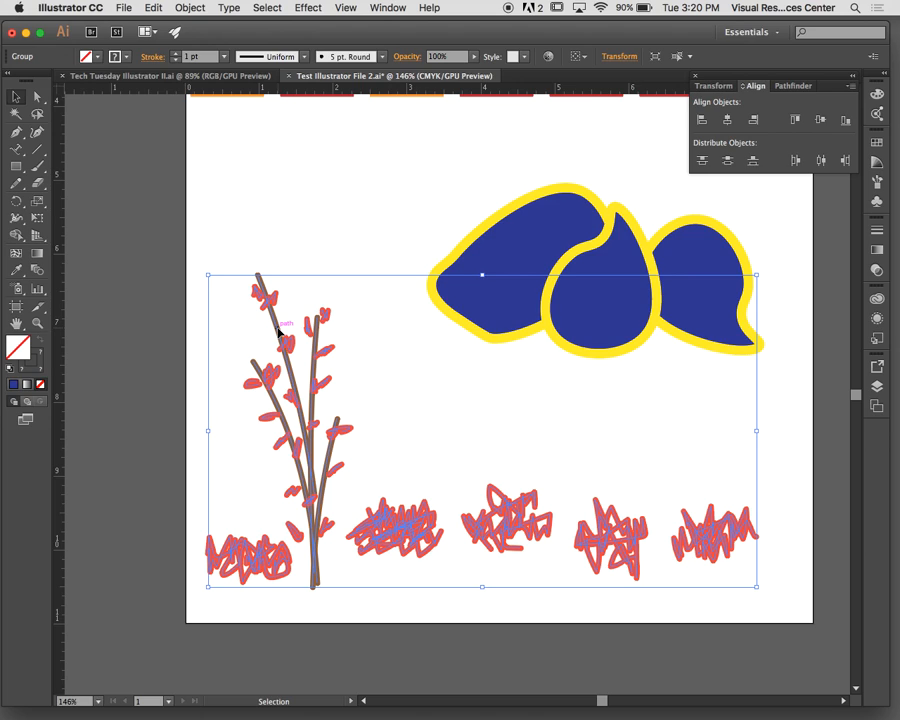
pyautogui.rightClick(278, 328)
pyautogui.press('Escape')
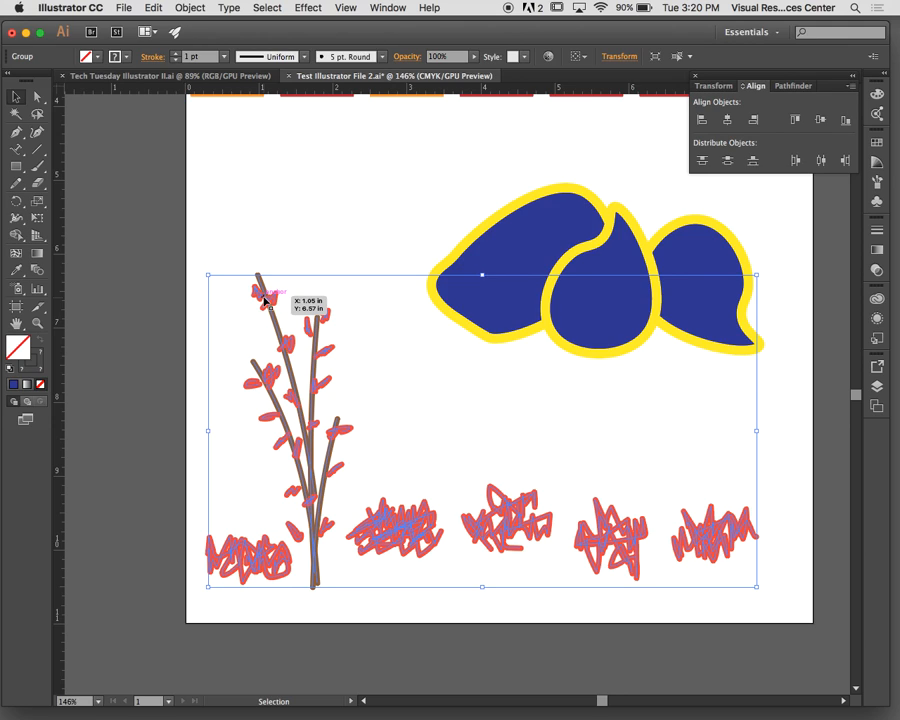
pyautogui.click(290, 311)
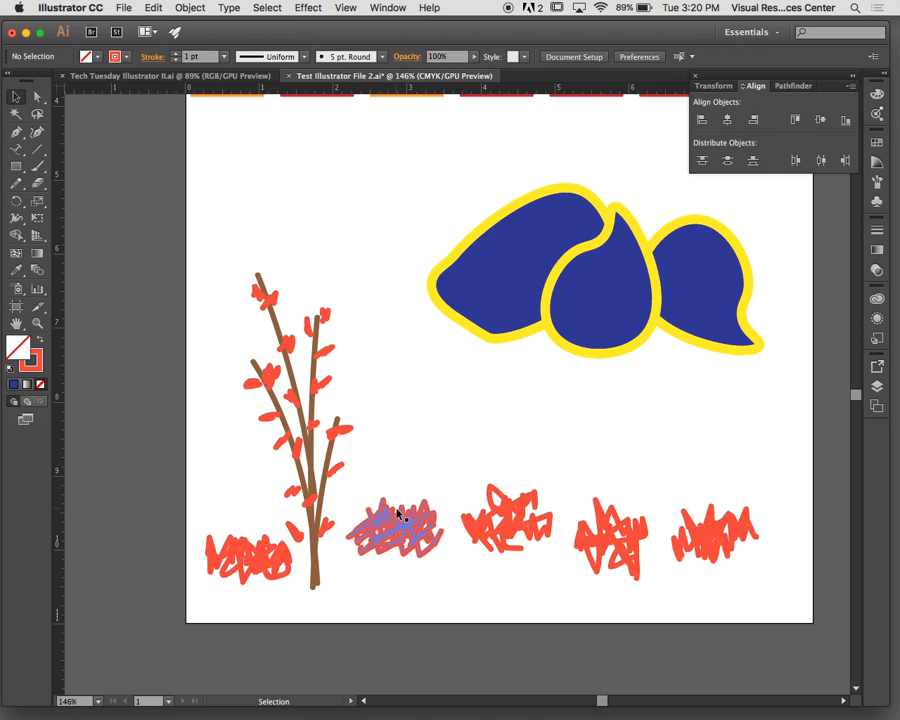
# Enter isolation mode on the plant group, select a single leaf on the short branch, and exit isolation
pyautogui.doubleClick(341, 467)
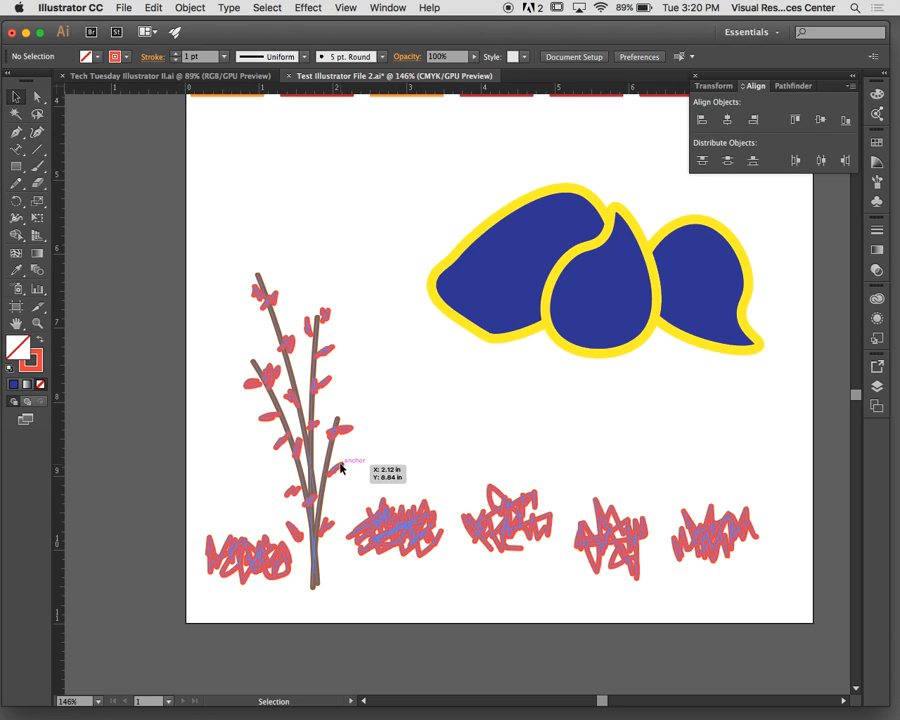
pyautogui.click(341, 467)
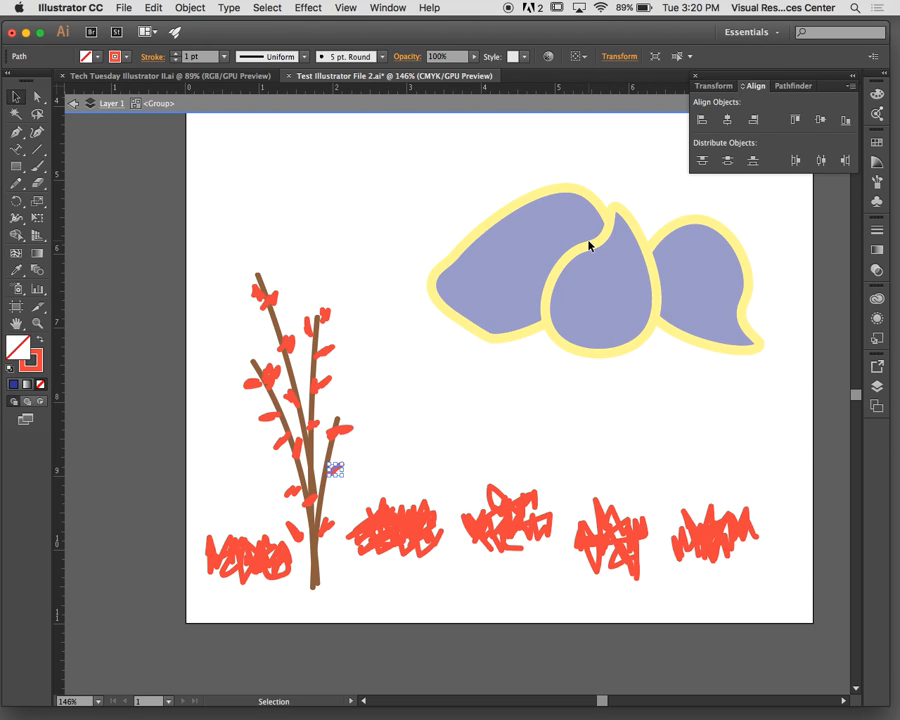
pyautogui.press('Escape')
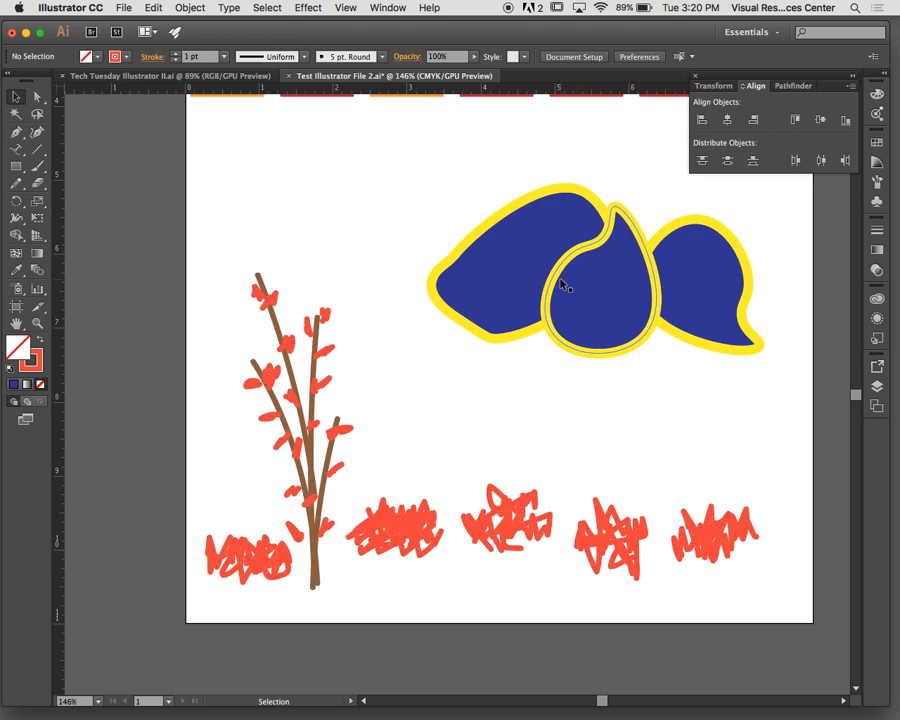
# Isolate the plant group, nudge a leaf on the tallest branch, and recolor it, the short branch's tip leaf and the second scribble orange
pyautogui.doubleClick(290, 344)
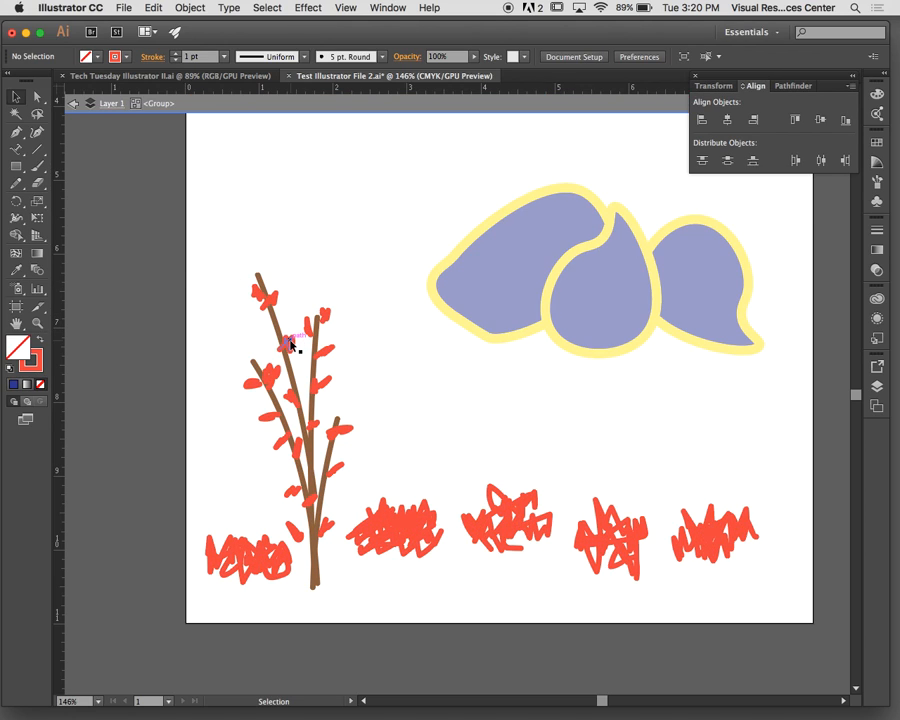
pyautogui.moveTo(288, 340)
pyautogui.mouseDown()
pyautogui.moveTo(295, 284)
pyautogui.moveTo(279, 348)
pyautogui.moveTo(286, 342)
pyautogui.mouseUp()
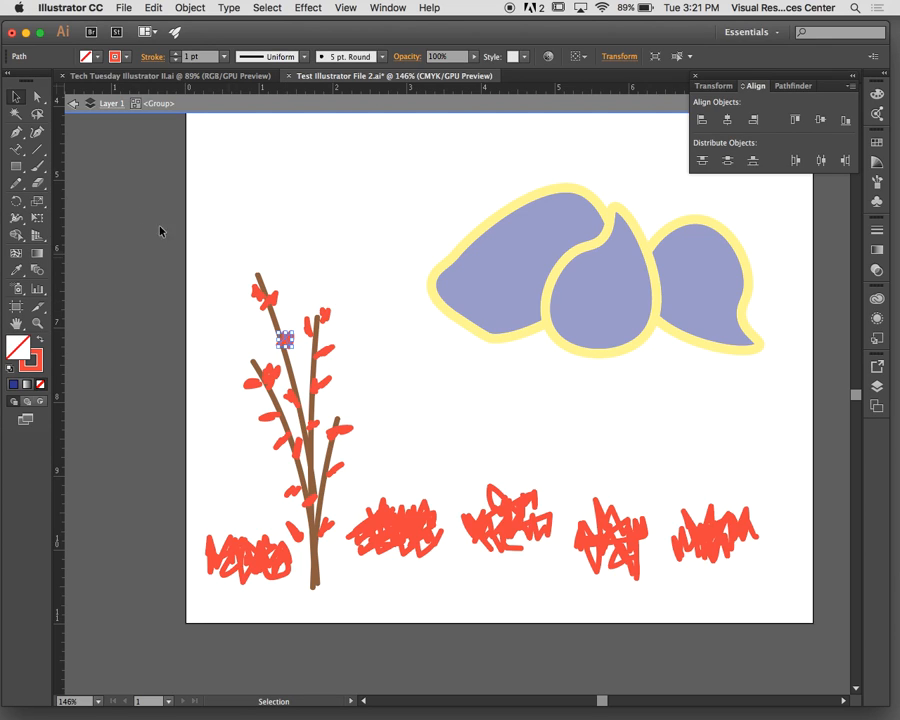
pyautogui.keyDown('shift'); pyautogui.click(340, 430); pyautogui.keyUp('shift')
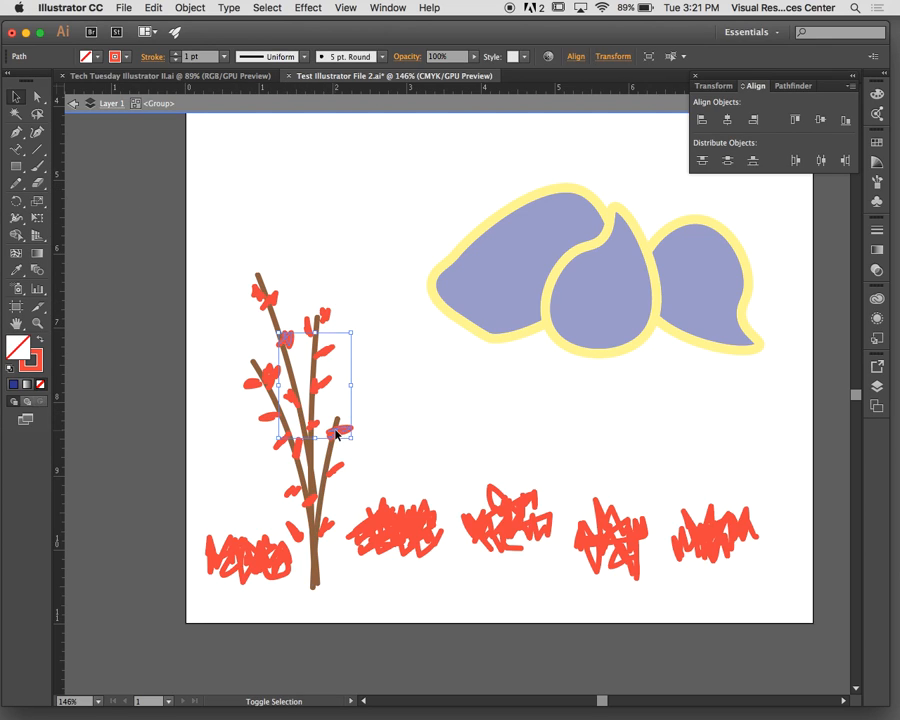
pyautogui.keyDown('shift'); pyautogui.click(395, 527); pyautogui.keyUp('shift')
pyautogui.click(116, 56)
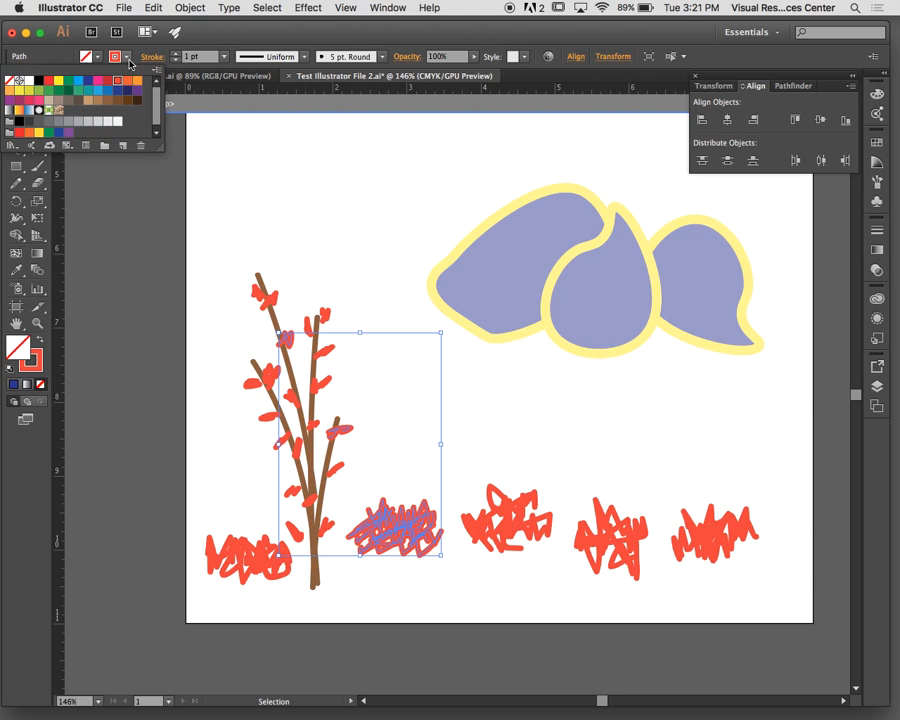
pyautogui.click(136, 80)
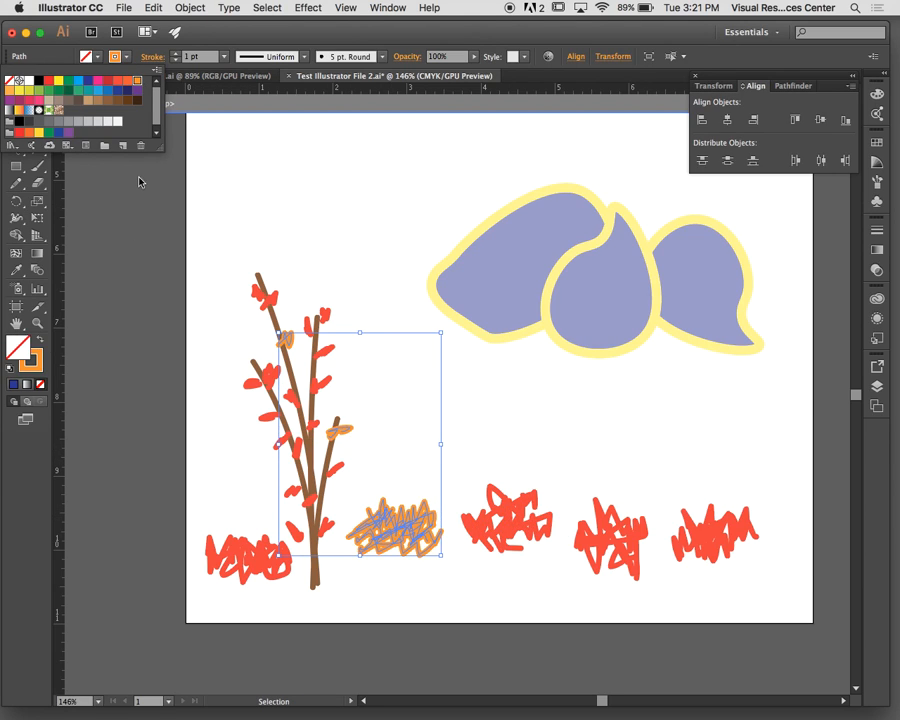
# Exit isolation mode, move the whole plant group slightly to the right, and deselect it
pyautogui.doubleClick(218, 216)
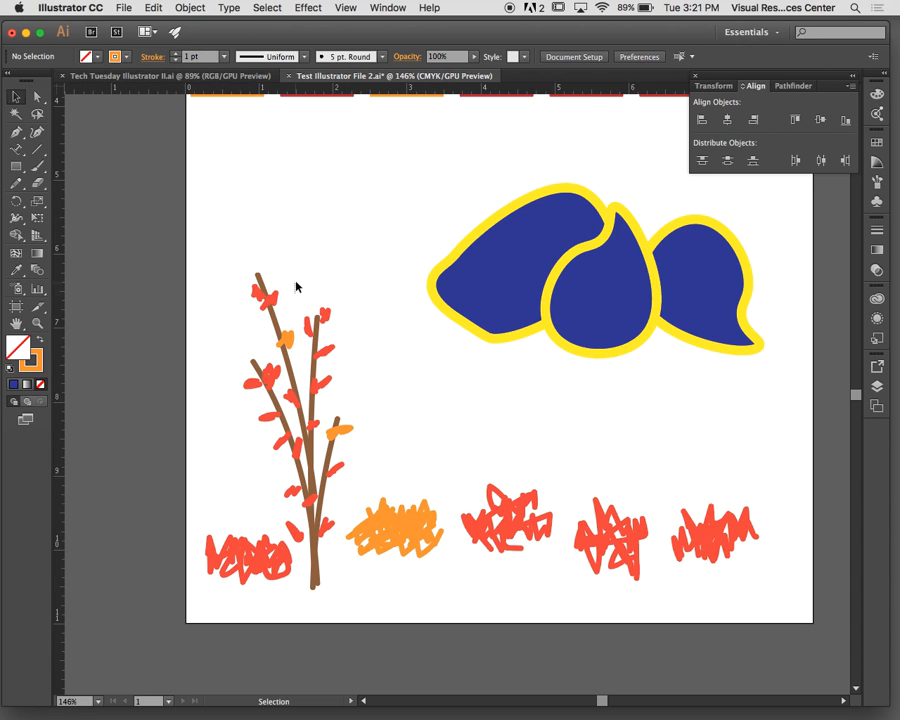
pyautogui.moveTo(263, 292); pyautogui.dragTo(291, 307)
pyautogui.click(302, 204)
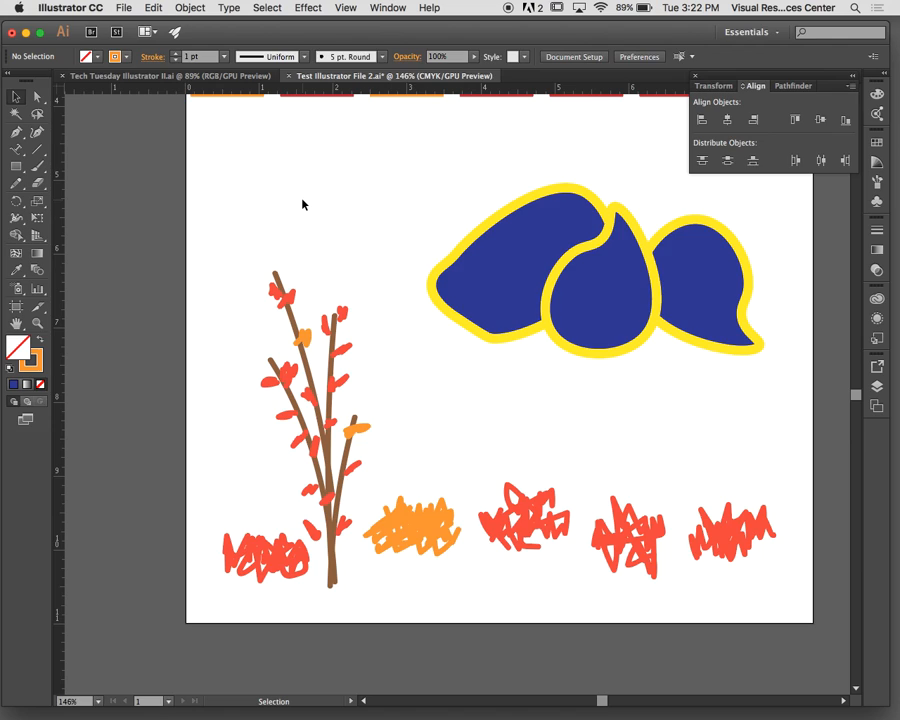
# Create a new one-artboard Letter document in landscape orientation, 11 x 8.5 in, with CMYK color and 300 ppi raster effects
pyautogui.click(123, 7)
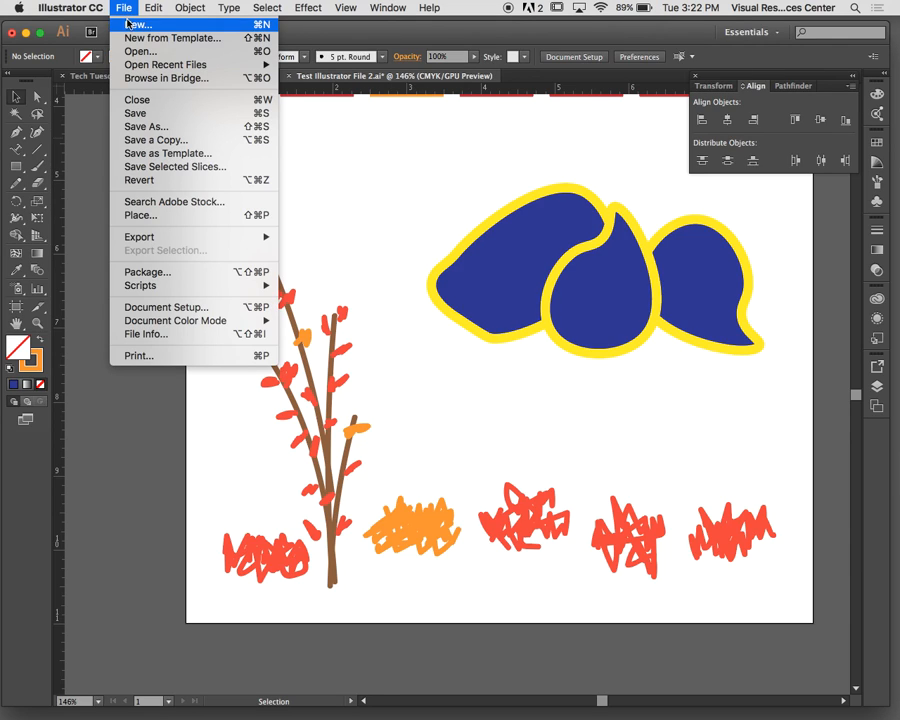
pyautogui.click(129, 24)
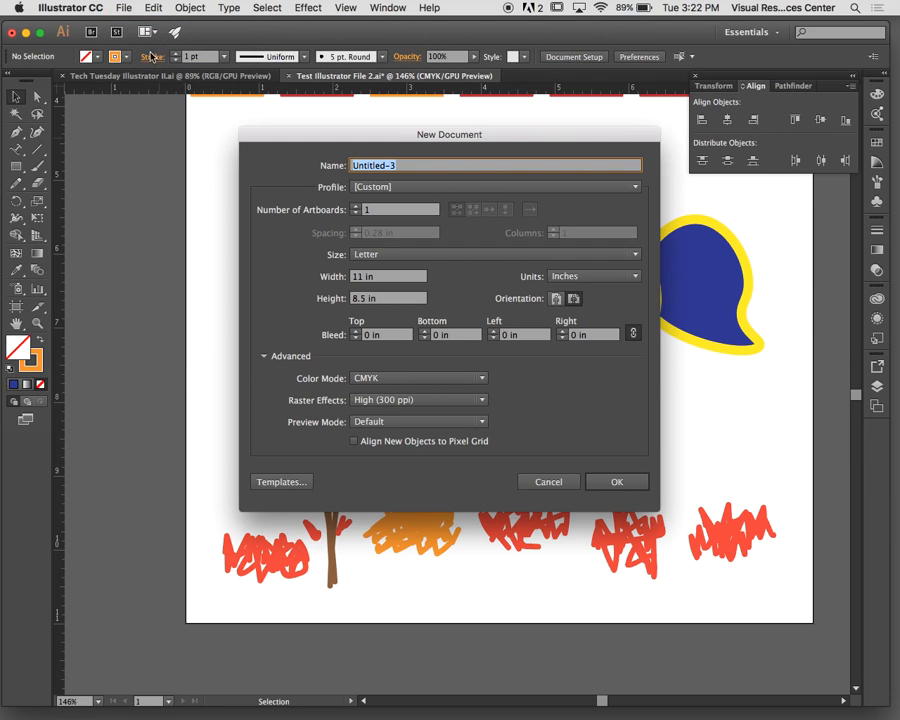
pyautogui.click(605, 484)
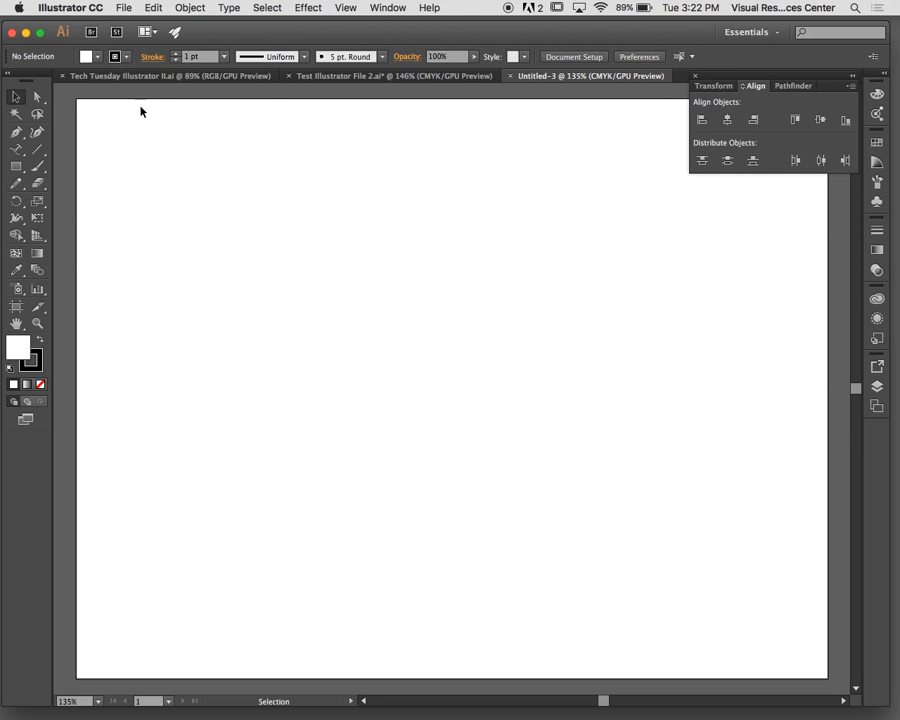
# Place slide.jpg as a linked image in the upper-left area of the blank artboard
pyautogui.click(126, 8)
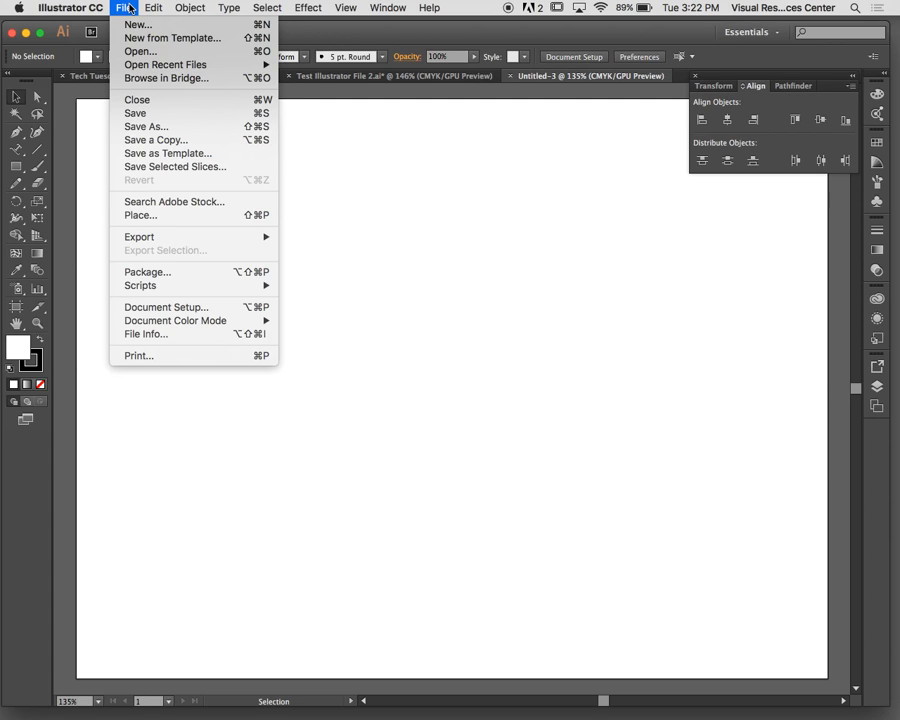
pyautogui.click(173, 220)
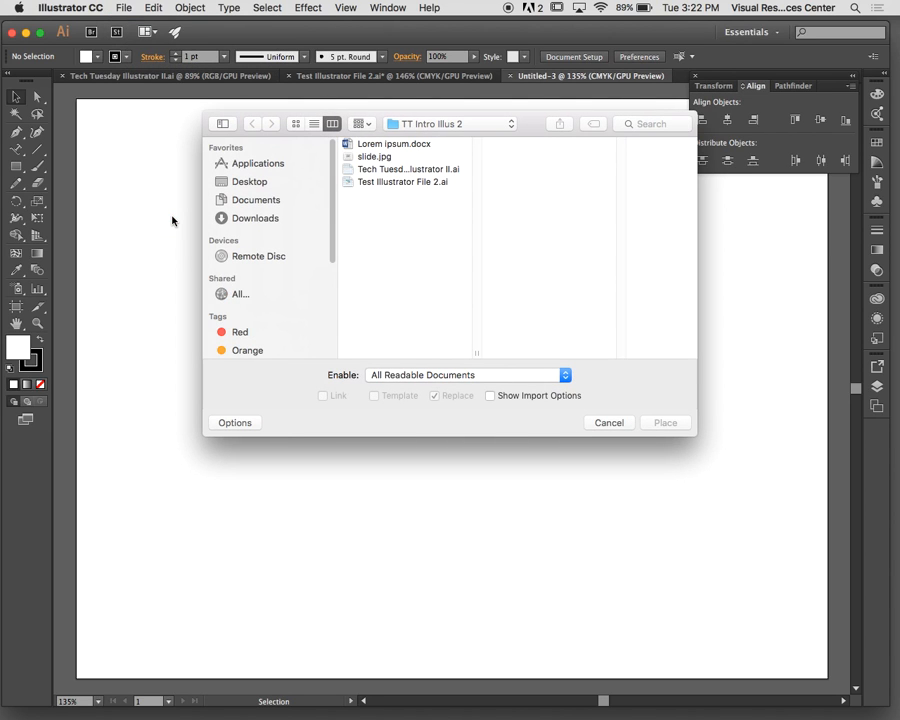
pyautogui.click(380, 158)
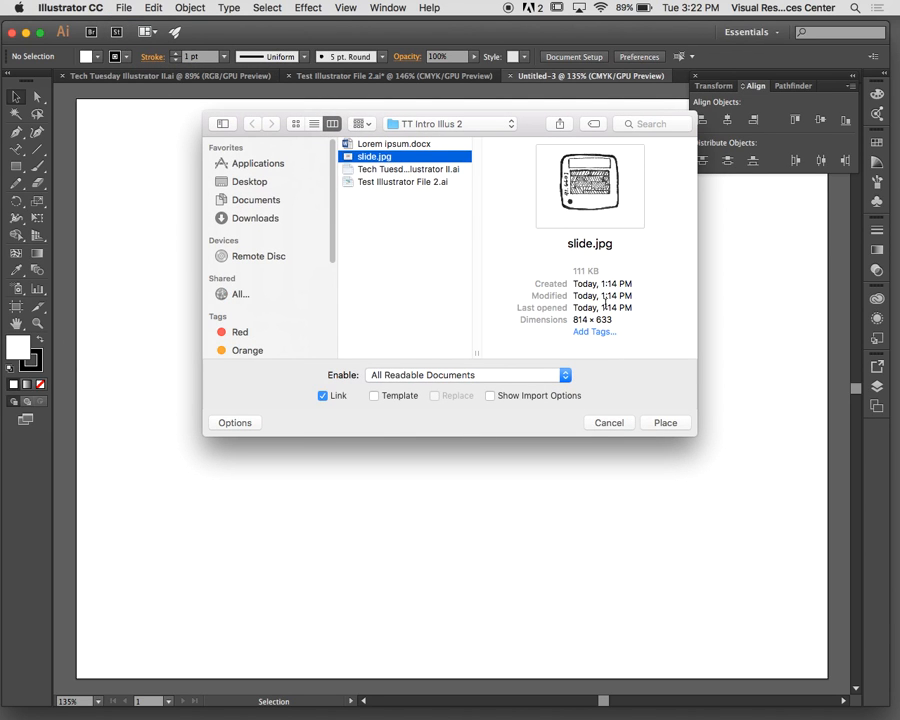
pyautogui.click(665, 423)
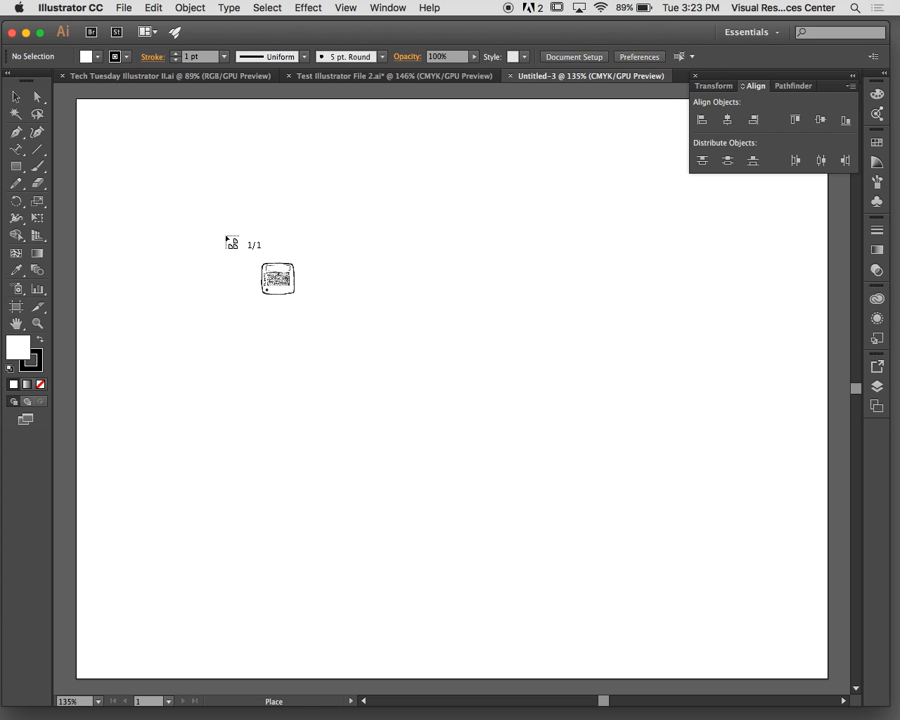
pyautogui.click(151, 166)
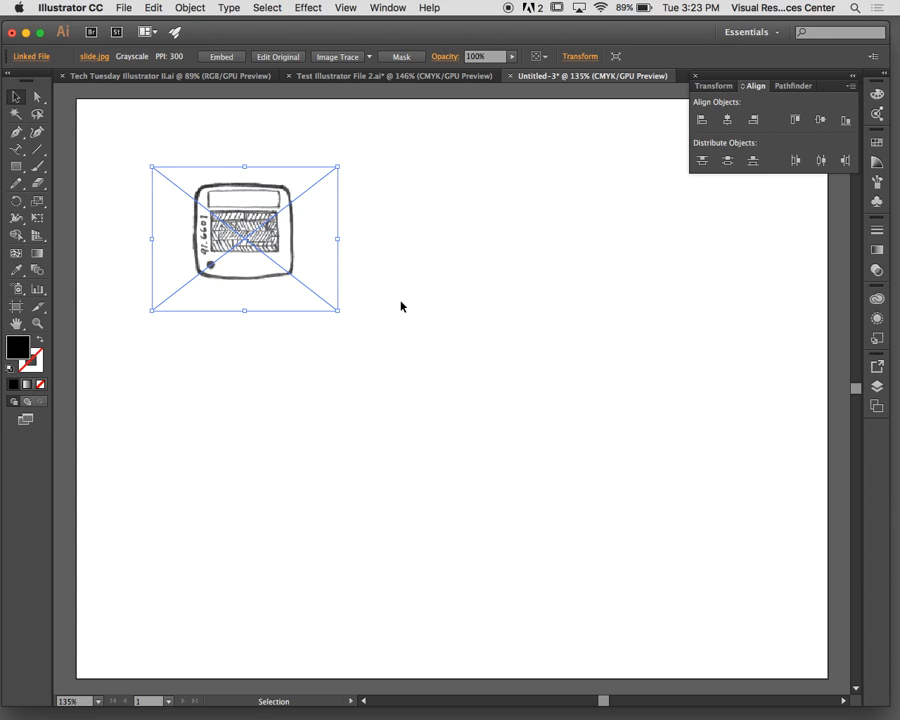
# Enlarge the placed image to about 3.5 in wide, move it -0.3747 in horizontally and 0.0228 in vertically, and deselect it
pyautogui.moveTo(339, 309); pyautogui.dragTo(391, 353)
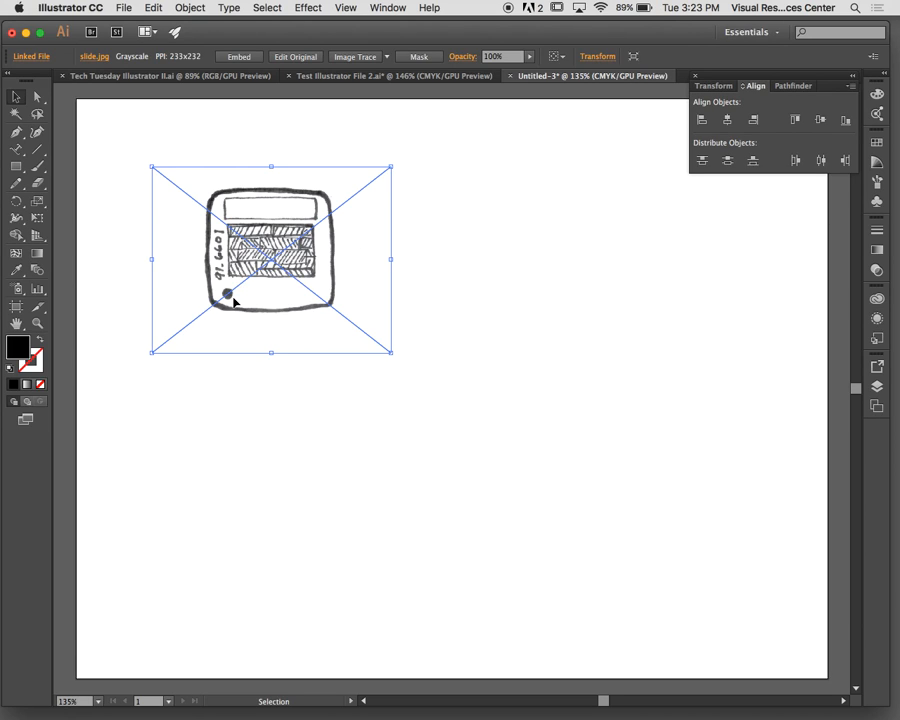
pyautogui.press('Return')
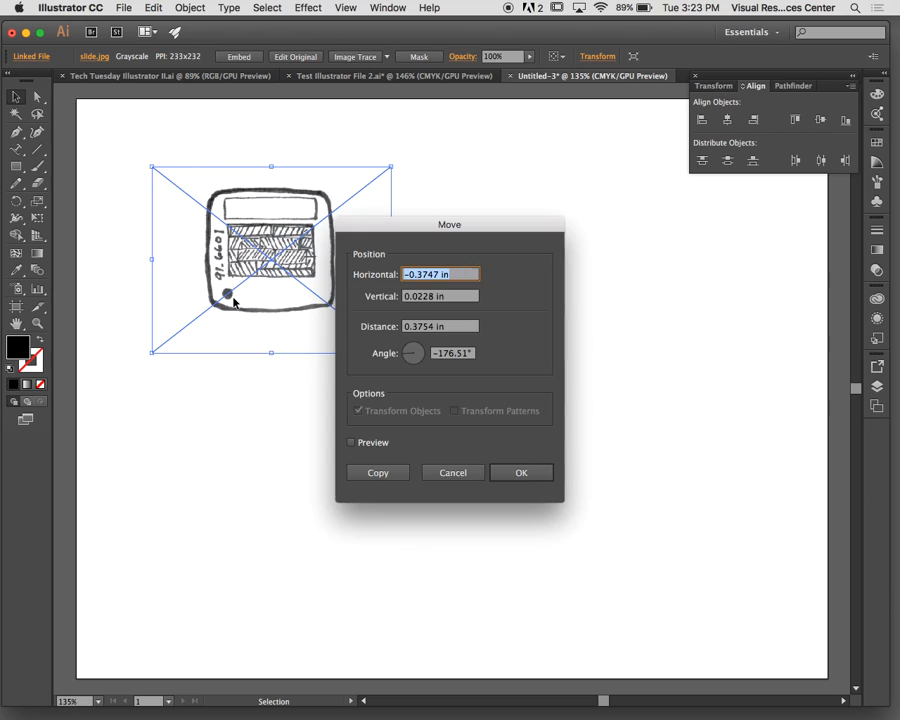
pyautogui.click(496, 468)
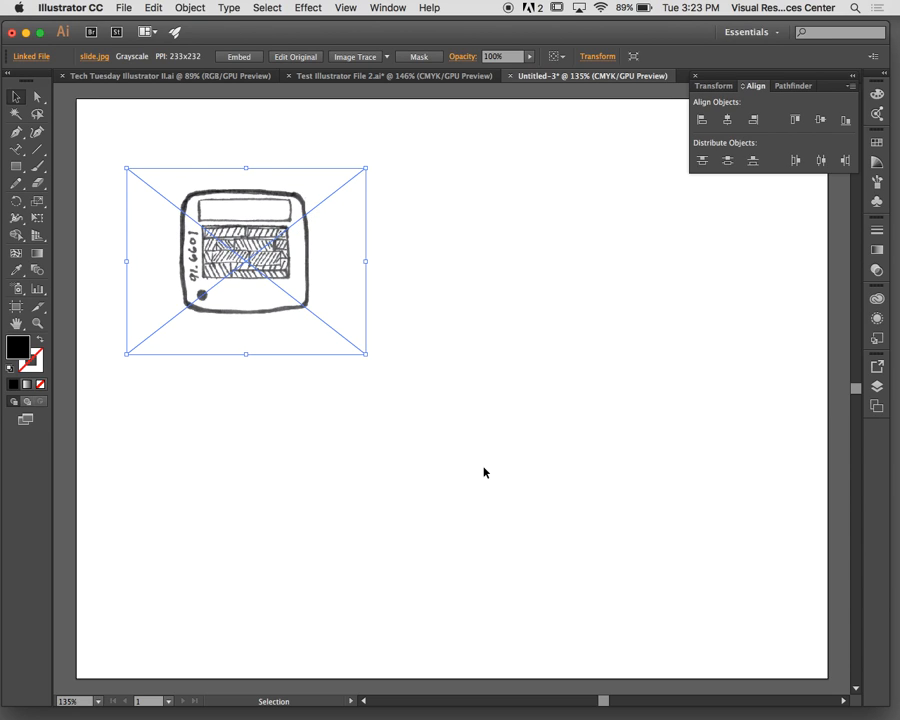
pyautogui.click(408, 436)
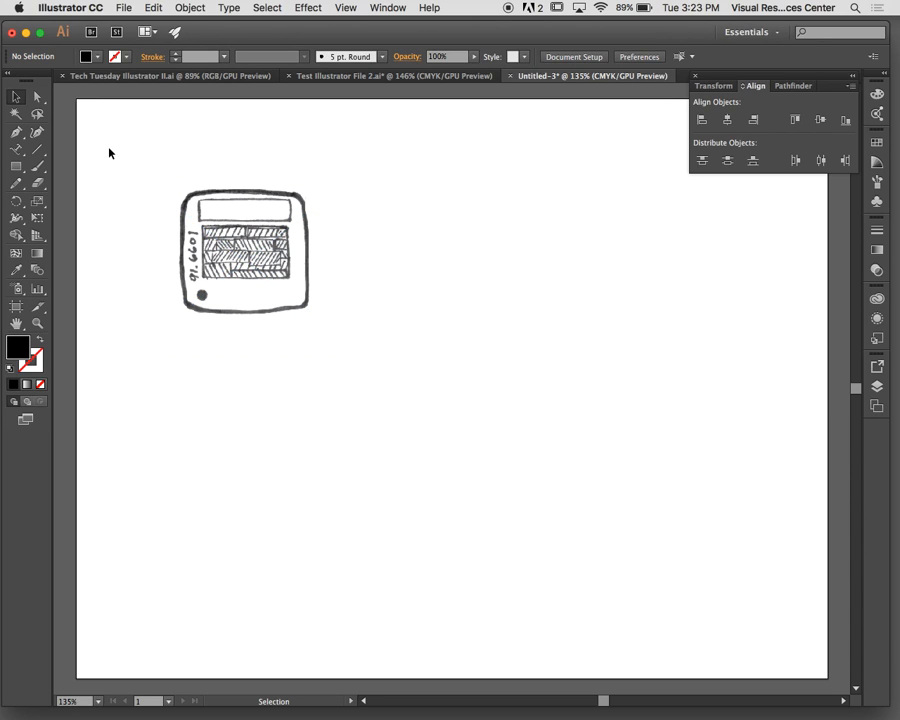
# Open the Image Trace settings beside the slide image and trace it with the Black and White Logo preset
pyautogui.click(252, 260)
pyautogui.click(437, 280)
pyautogui.click(388, 7)
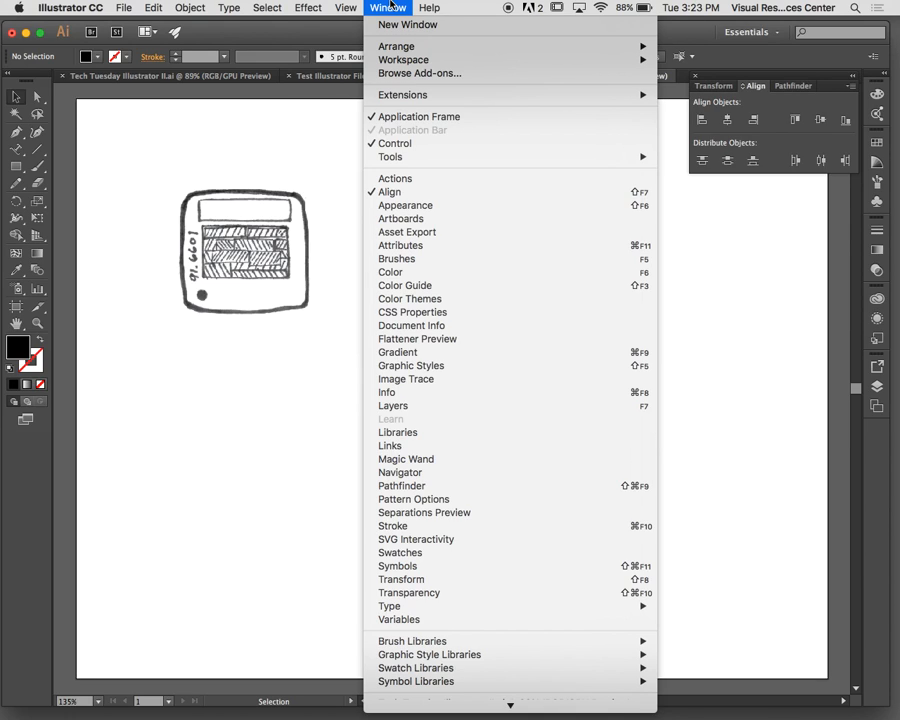
pyautogui.click(443, 379)
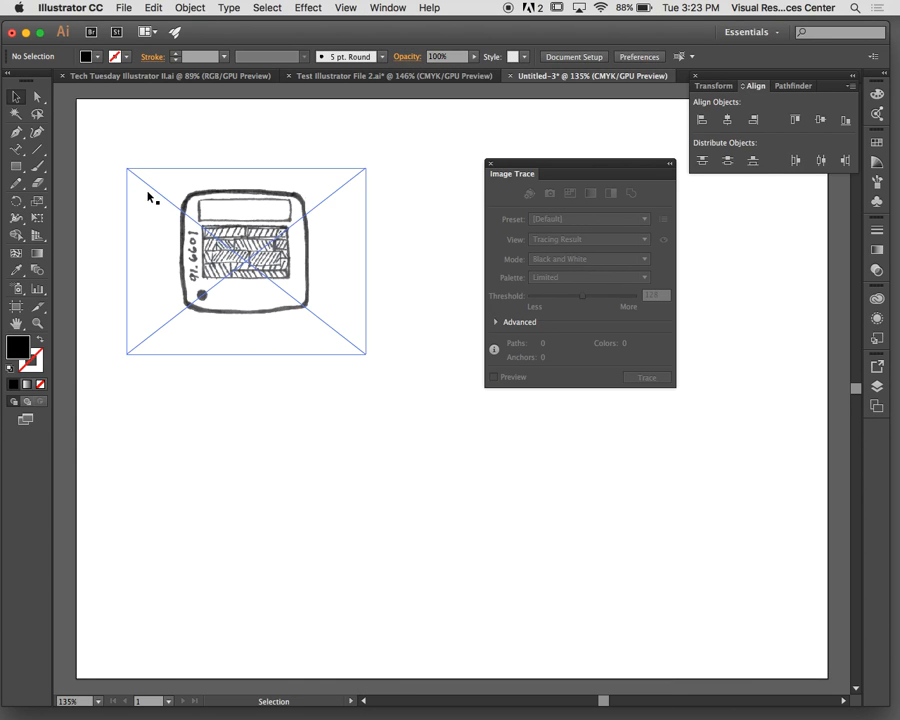
pyautogui.click(280, 217)
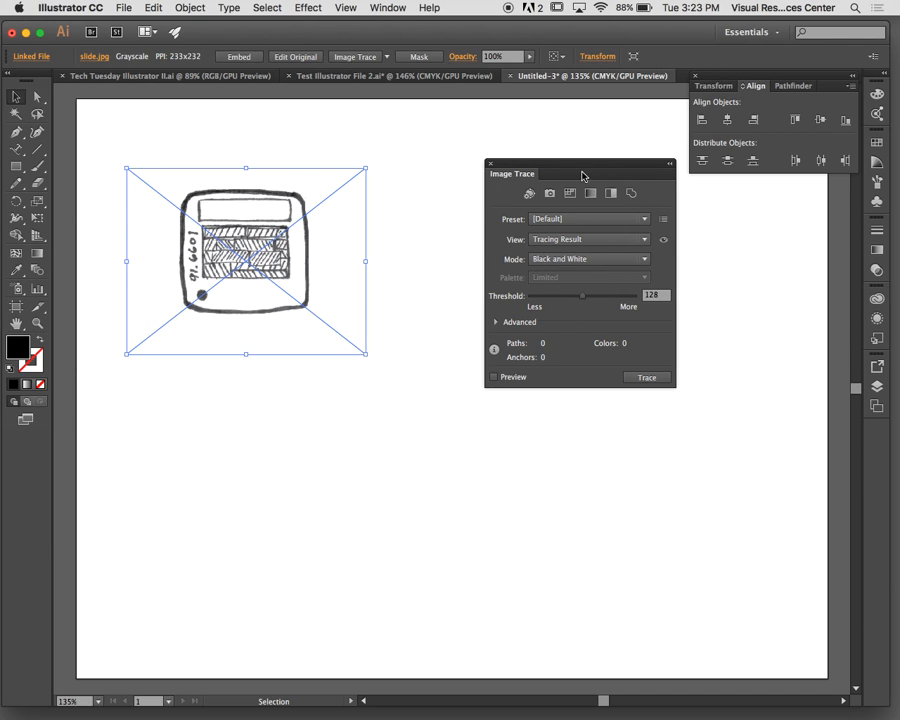
pyautogui.moveTo(590, 174); pyautogui.dragTo(508, 177)
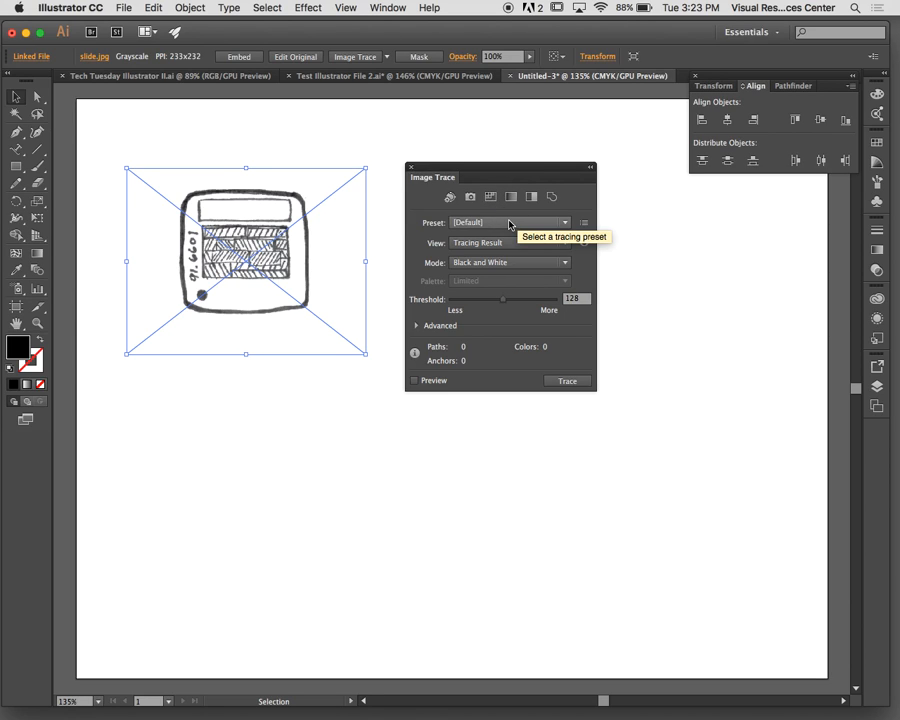
pyautogui.click(509, 224)
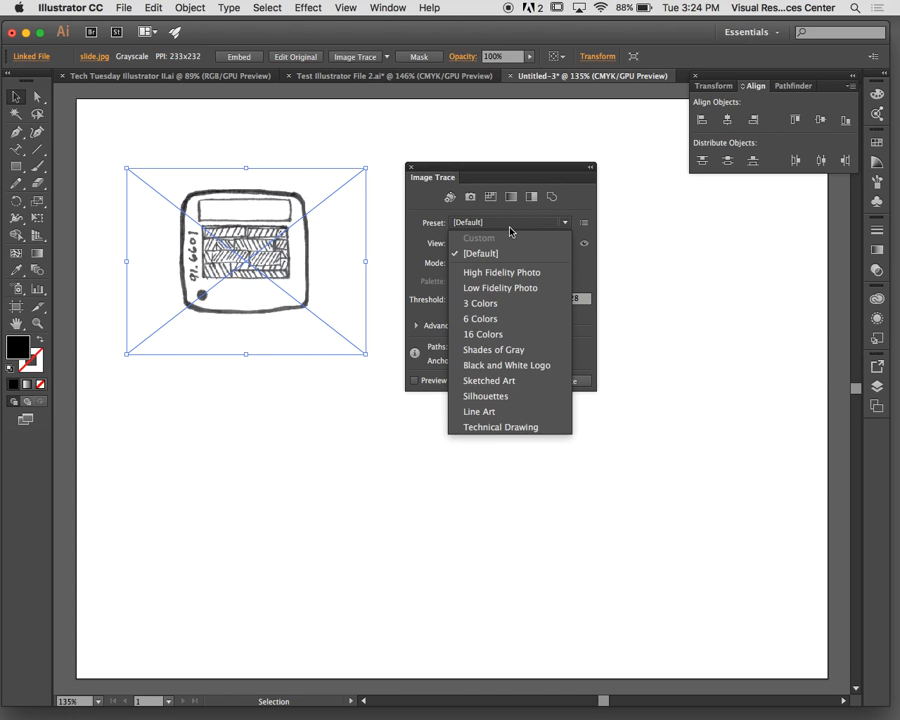
pyautogui.click(504, 366)
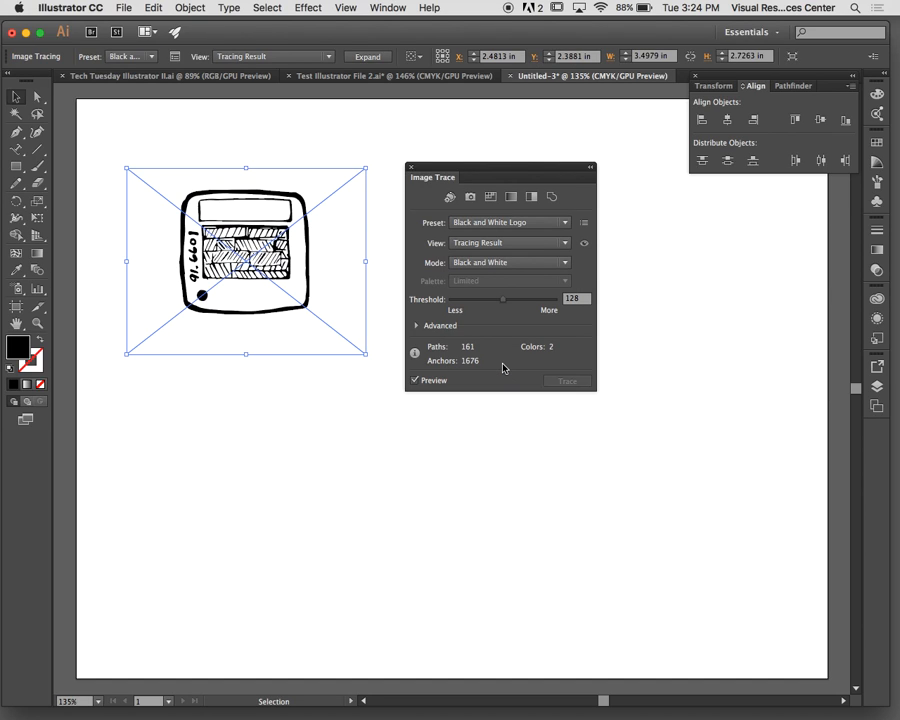
# Compare the Silhouettes and Shades of Gray tracing presets on the slide image, and return to Black and White Logo
pyautogui.click(478, 222)
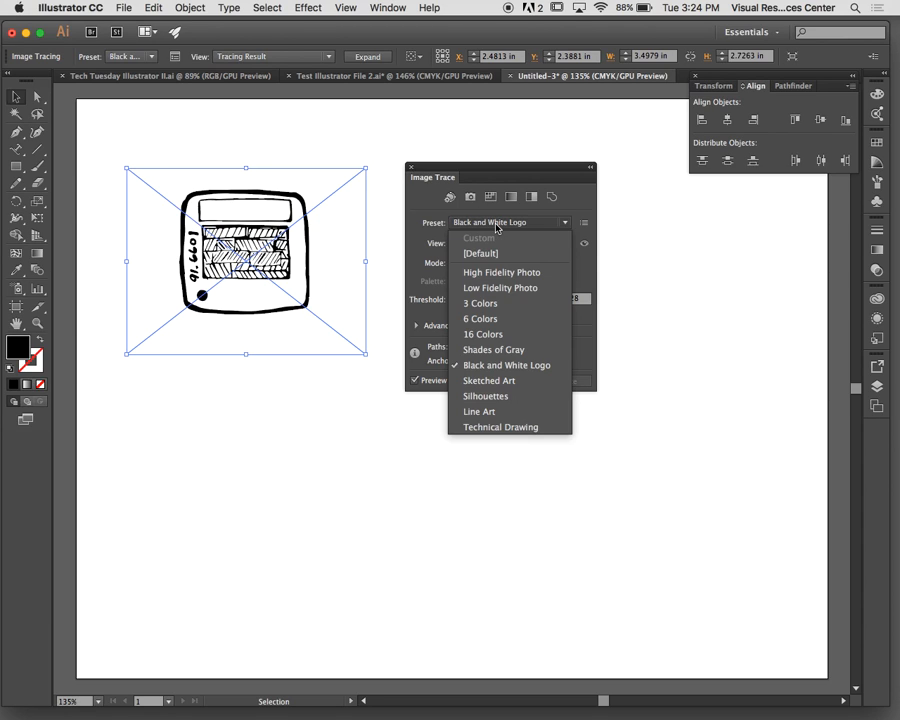
pyautogui.click(495, 396)
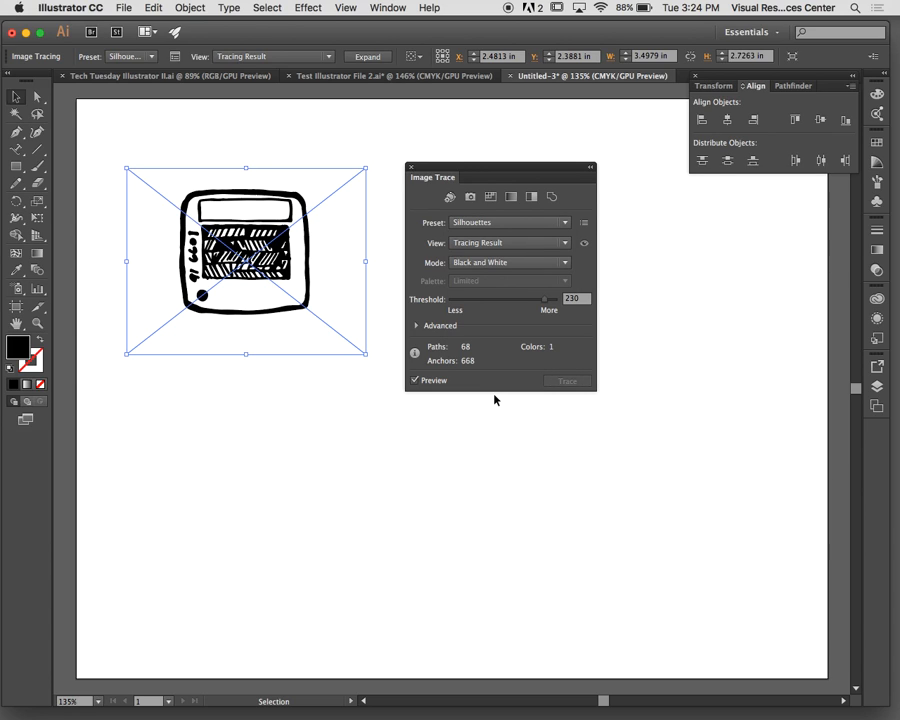
pyautogui.click(534, 222)
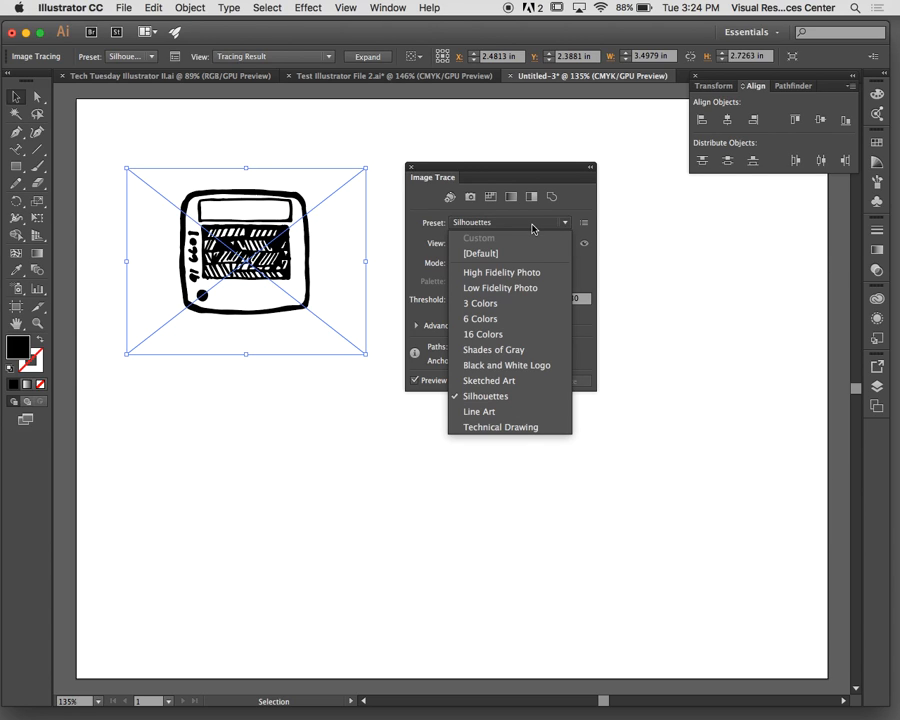
pyautogui.click(500, 350)
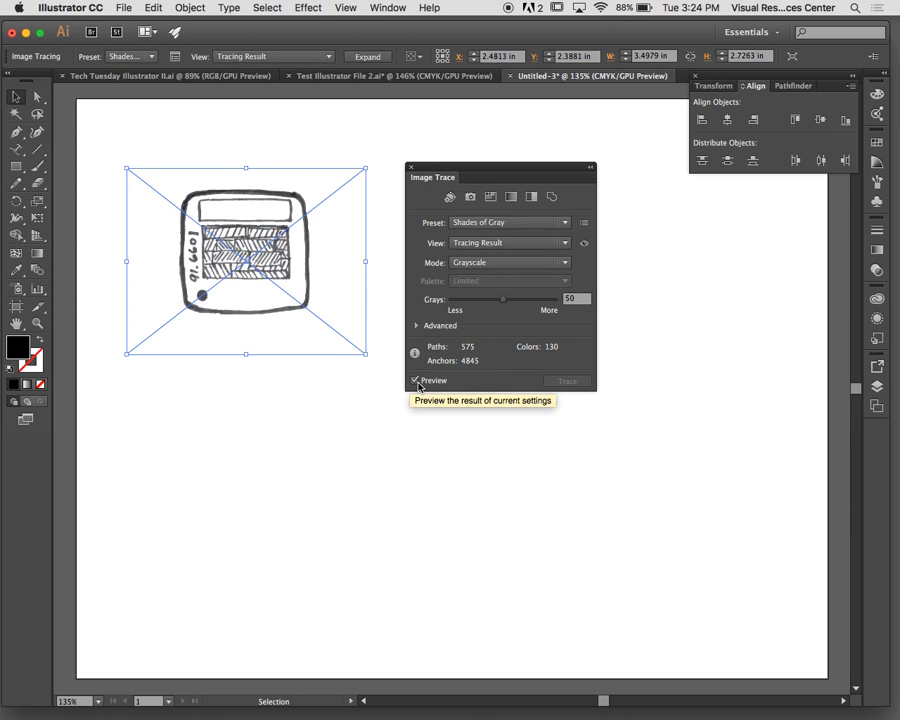
pyautogui.click(510, 224)
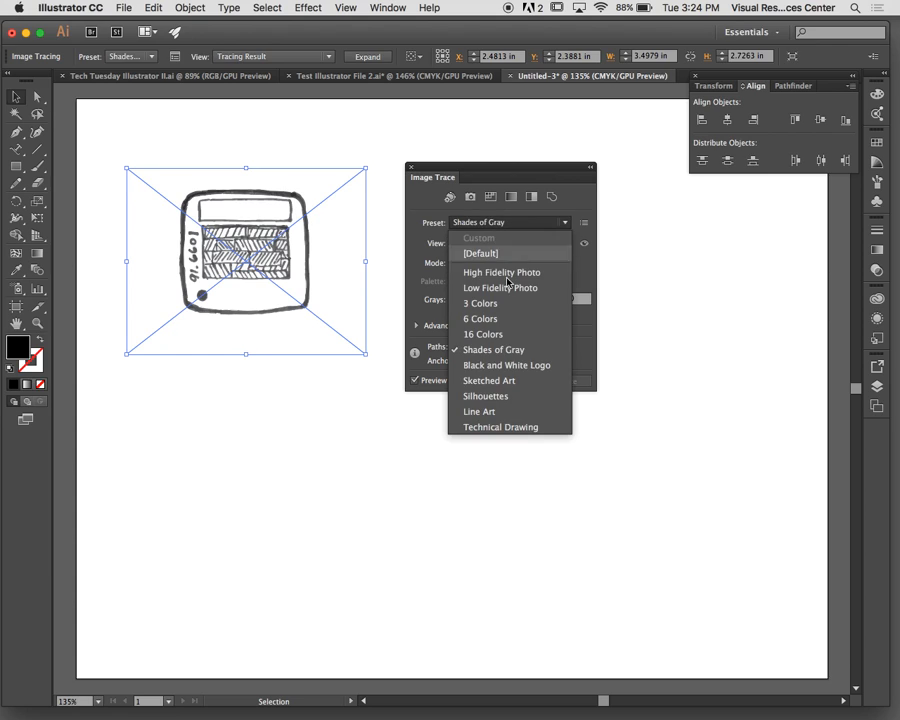
pyautogui.click(503, 368)
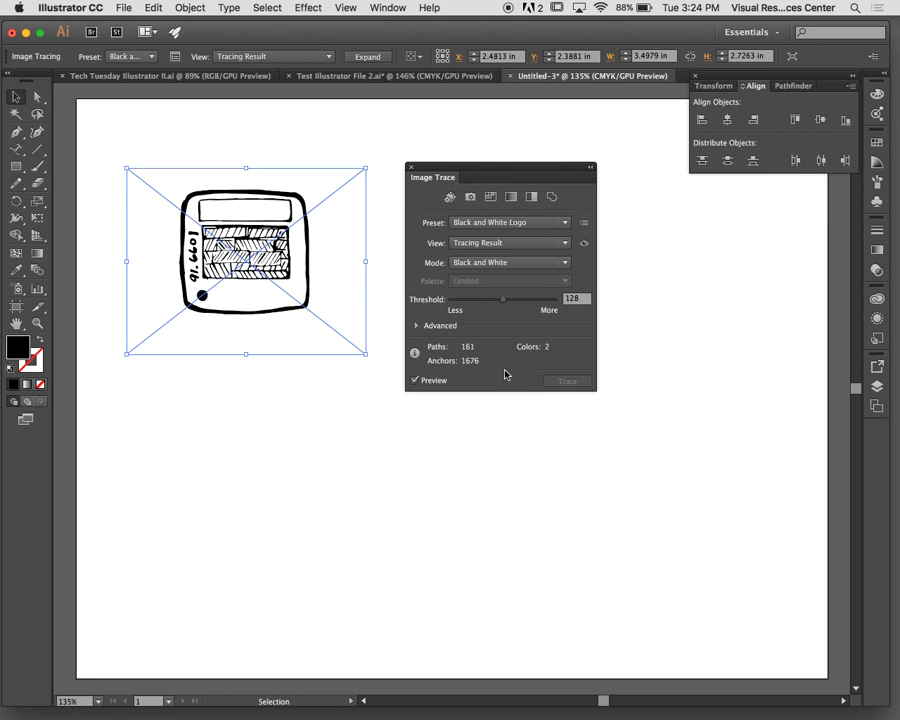
# Close the Image Trace settings, expand the traced slide image into editable paths, and deselect it
pyautogui.click(411, 168)
pyautogui.click(411, 174)
pyautogui.click(276, 224)
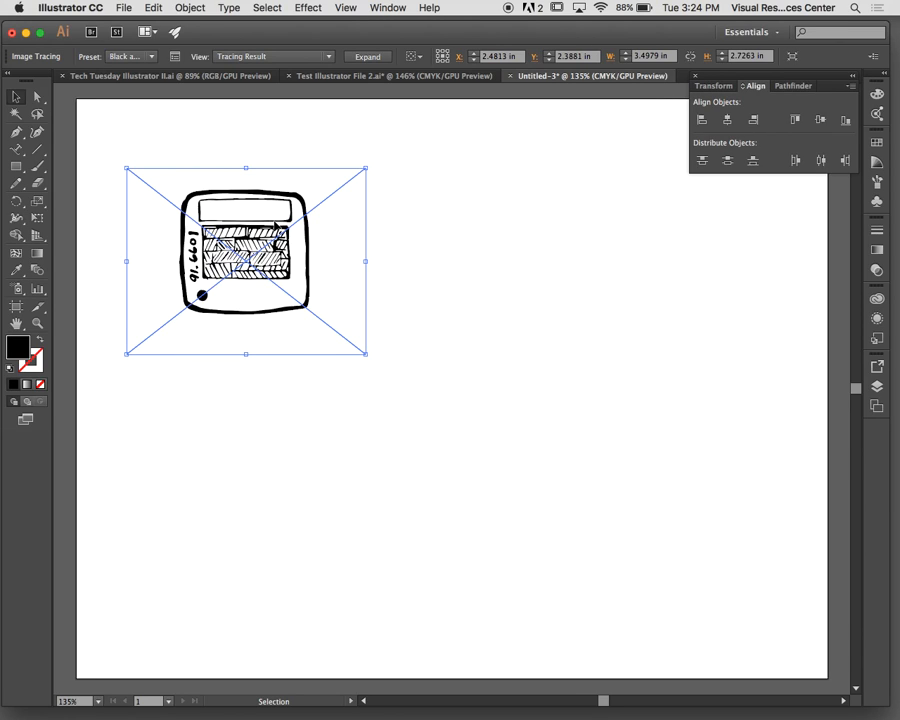
pyautogui.click(201, 7)
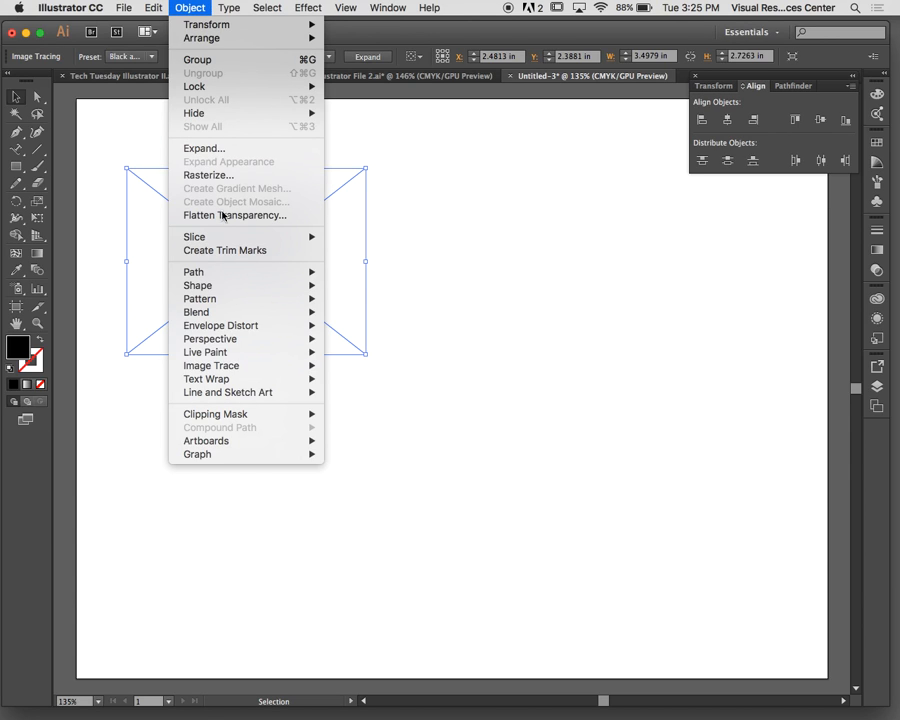
pyautogui.moveTo(216, 368)
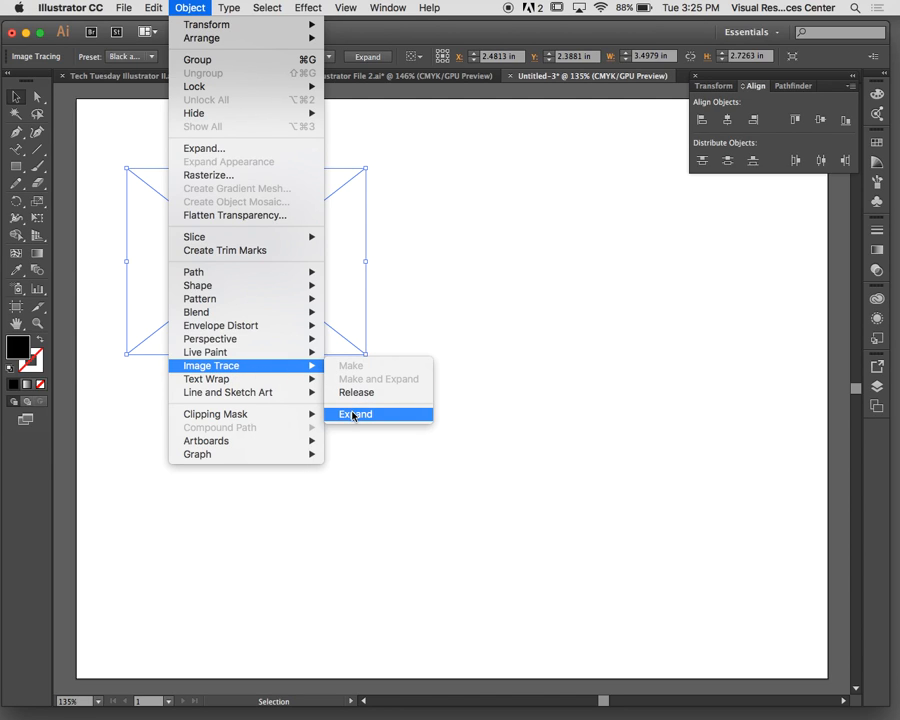
pyautogui.click(352, 414)
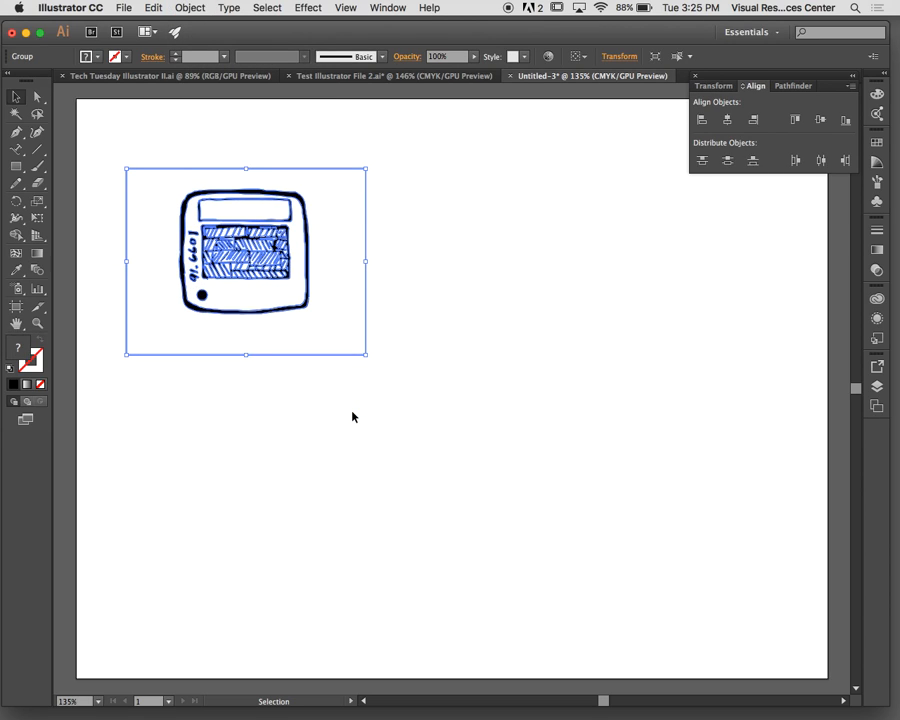
pyautogui.click(352, 416)
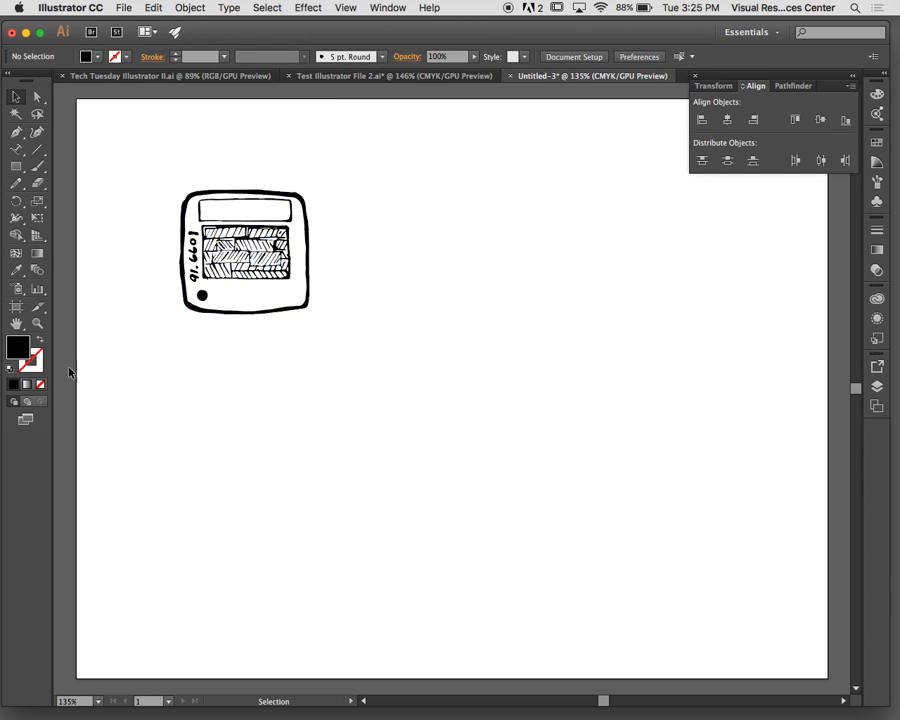
# Inspect the expanded slide drawing at 600% magnification and select the whole group to view its path outlines
pyautogui.press('z')
pyautogui.click(176, 272)
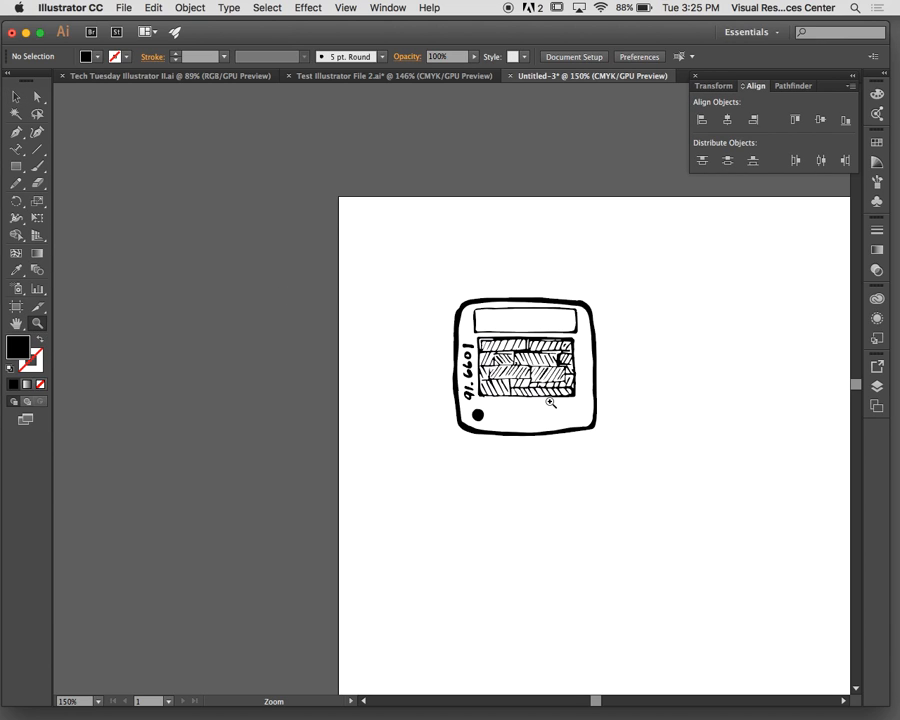
pyautogui.click(544, 404)
pyautogui.click(437, 369)
pyautogui.click(437, 369)
pyautogui.click(369, 281)
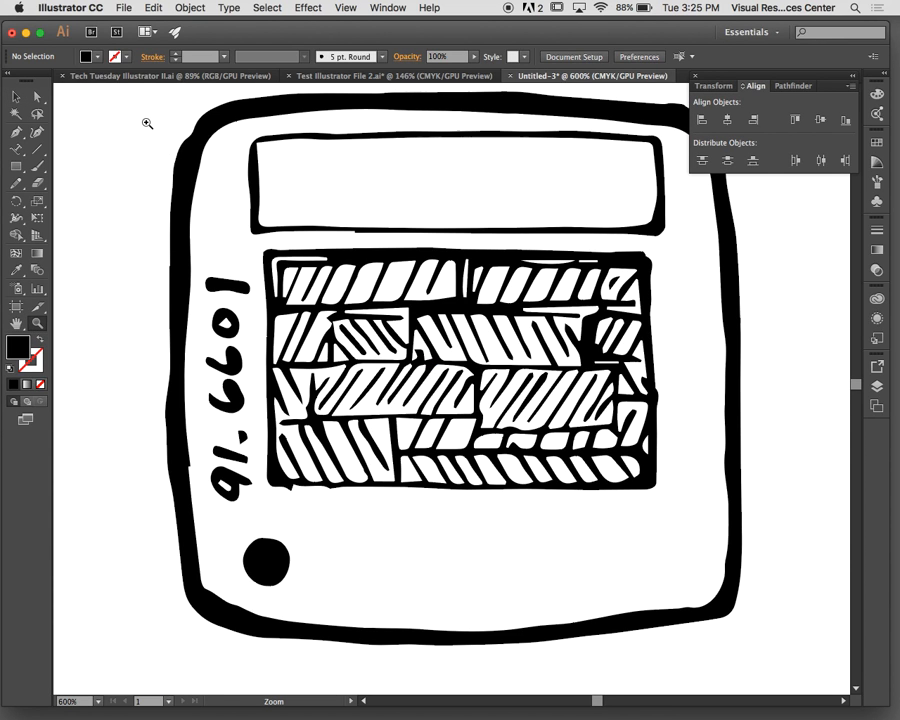
pyautogui.click(16, 96)
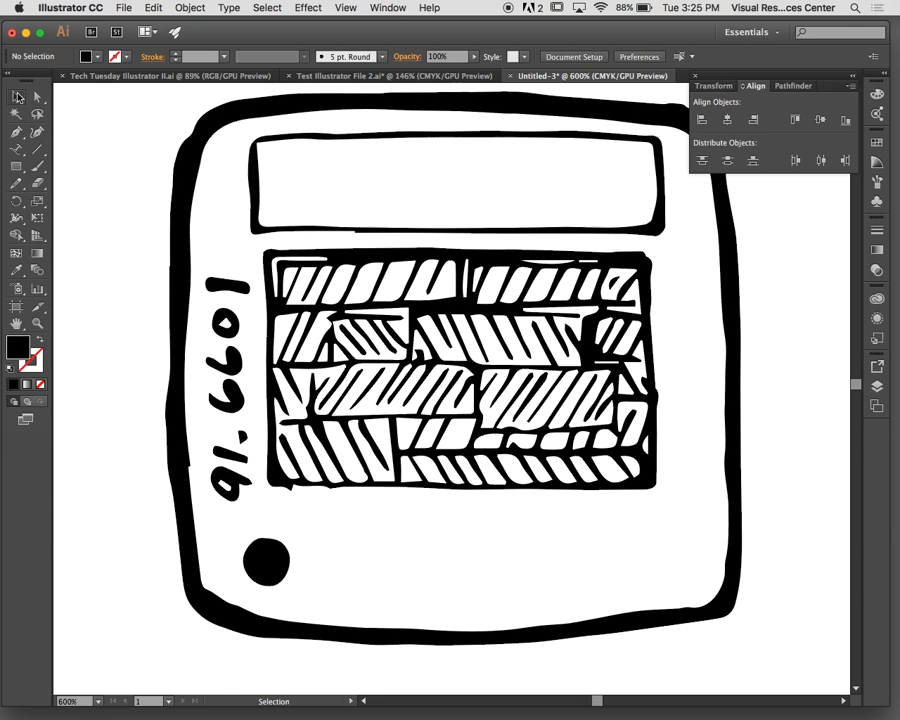
pyautogui.click(251, 192)
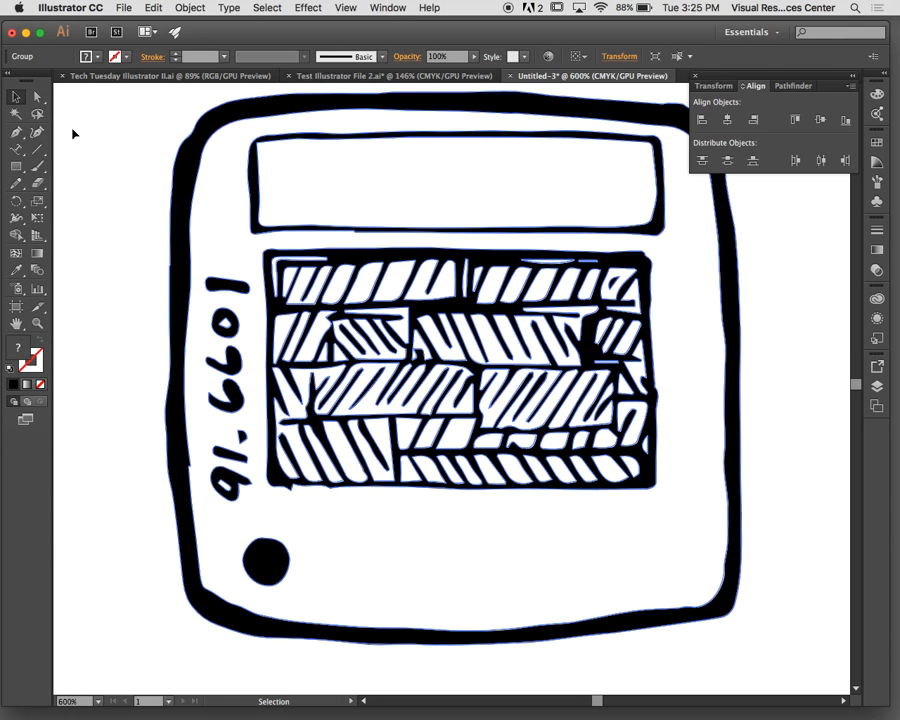
# With Direct Selection, pull a curve handle downward on the lower outer edge of the slide's upper label rectangle
pyautogui.click(37, 96)
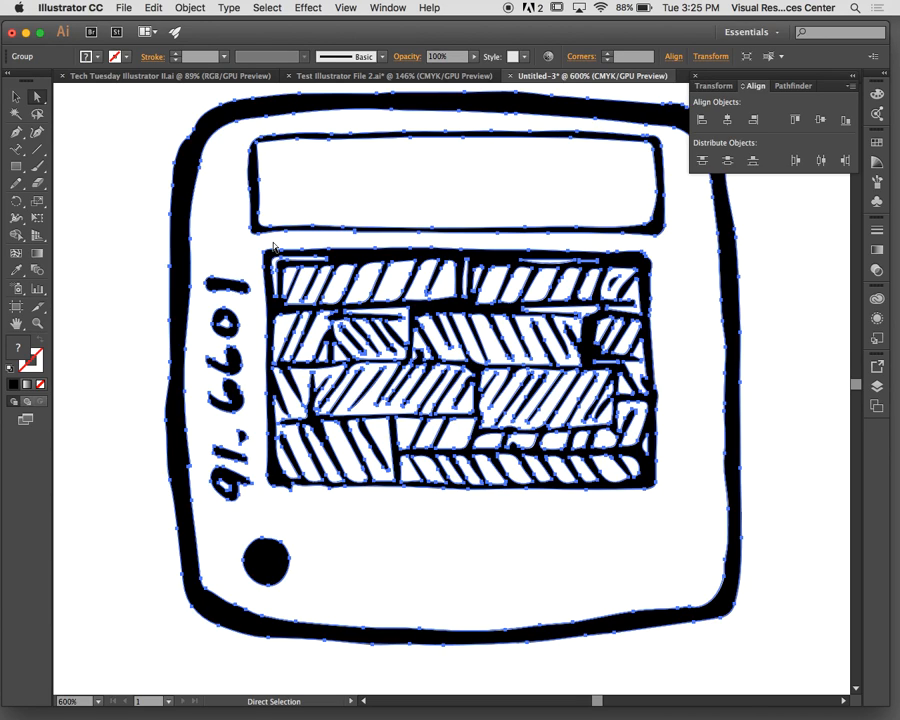
pyautogui.moveTo(433, 228); pyautogui.dragTo(378, 245)
pyautogui.click(433, 228)
pyautogui.click(388, 230)
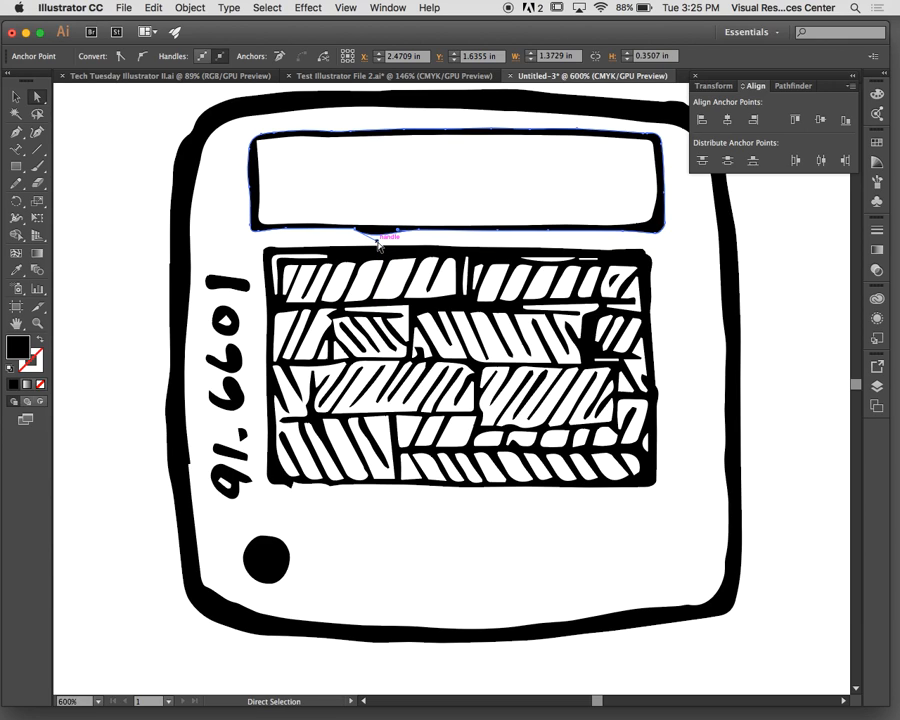
# Move the whole expanded slide drawing down and to the right with the Selection tool
pyautogui.click(369, 201)
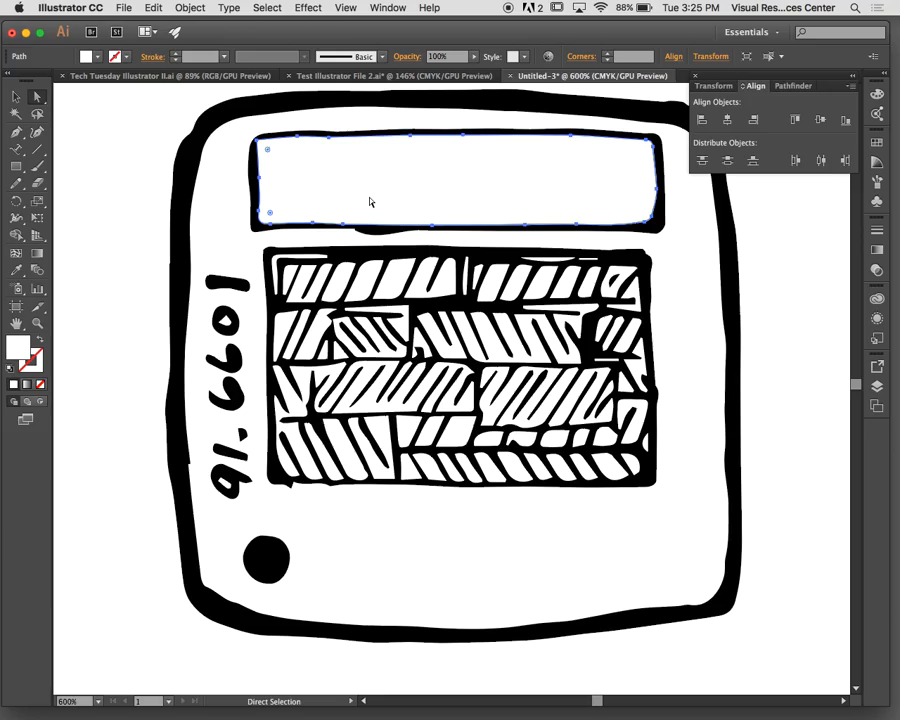
pyautogui.press('v')
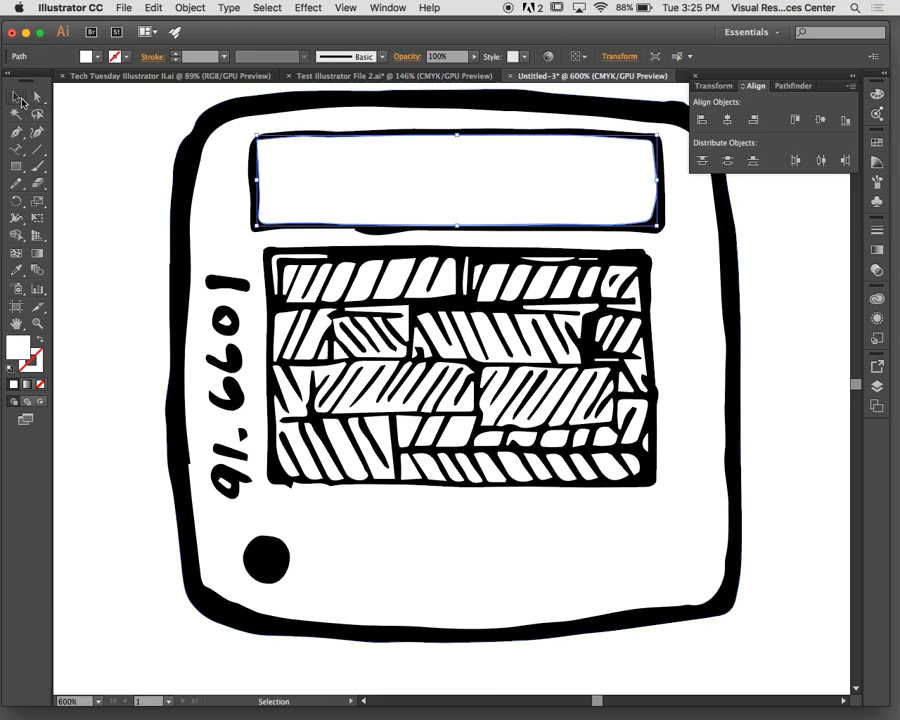
pyautogui.moveTo(125, 117)
pyautogui.mouseDown()
pyautogui.moveTo(568, 292)
pyautogui.moveTo(201, 195)
pyautogui.mouseUp()
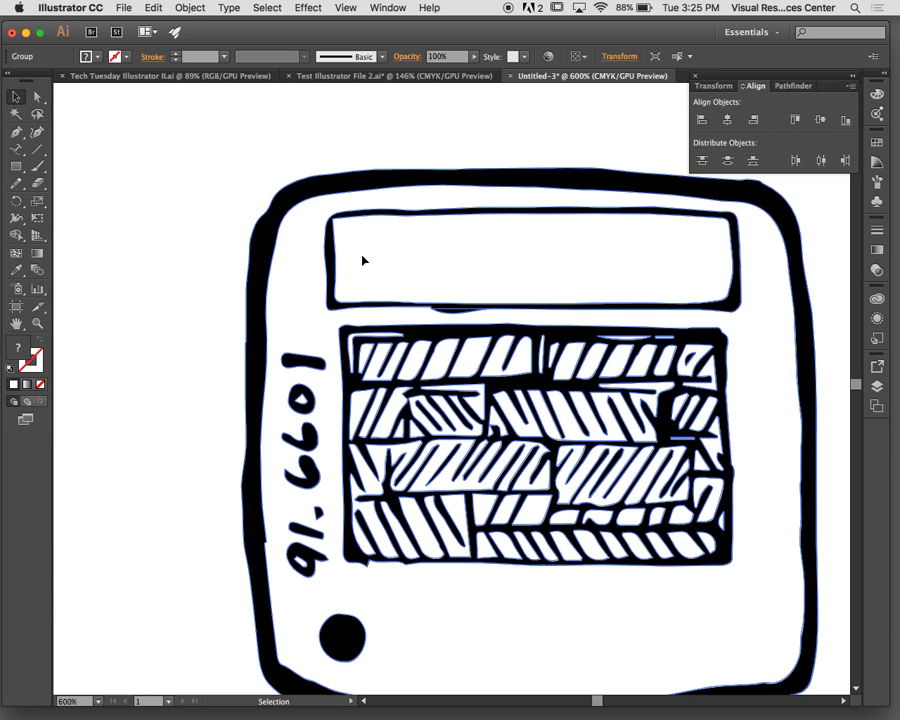
# Look through the available commands and search the help for "clean" to locate the path clean-up command
pyautogui.click(202, 7)
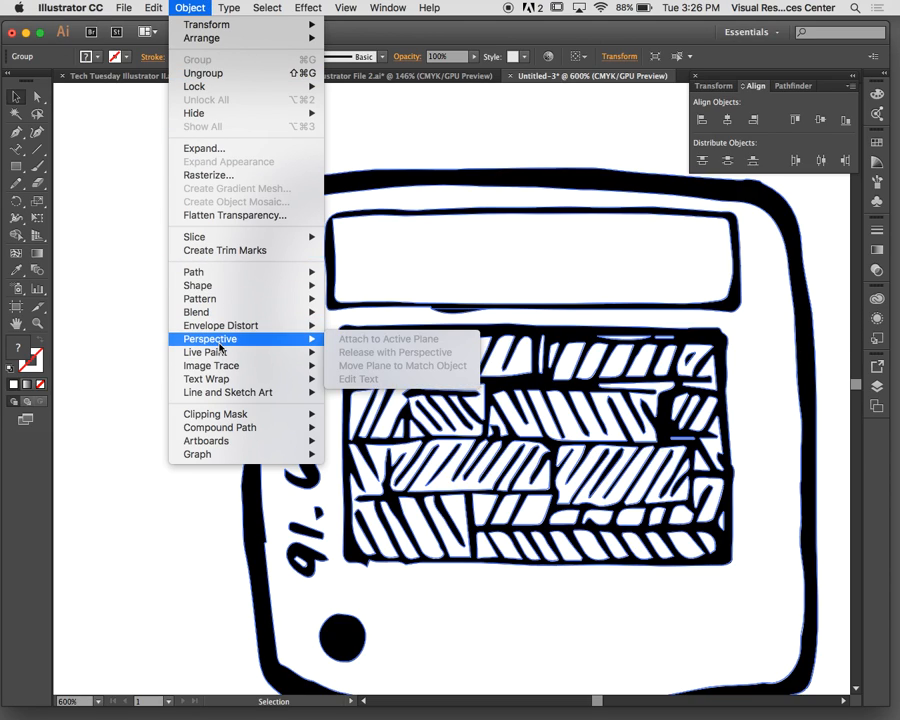
pyautogui.moveTo(222, 368)
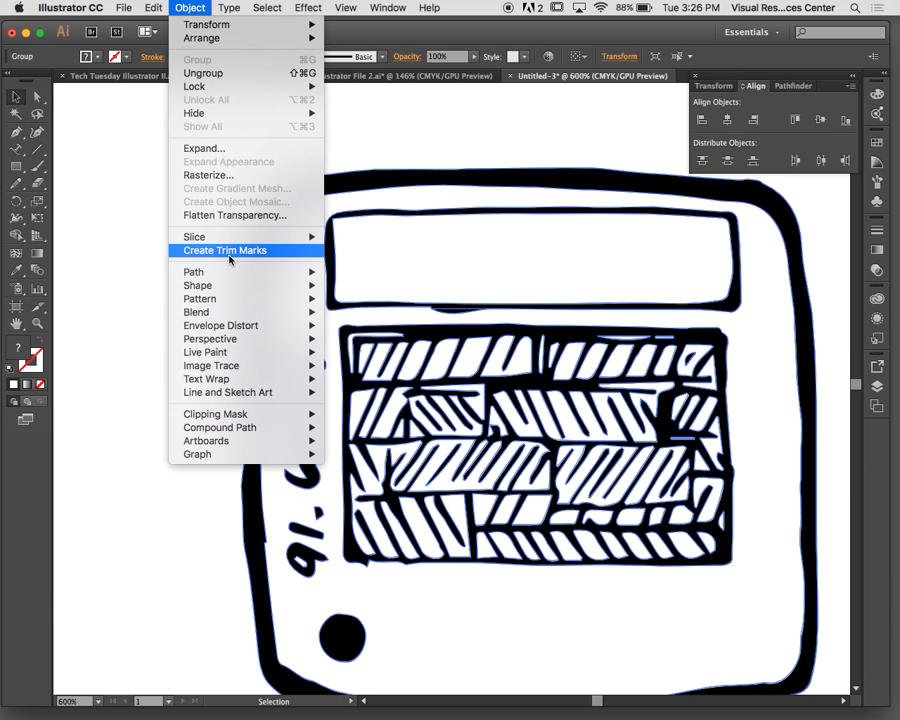
pyautogui.moveTo(156, 5)
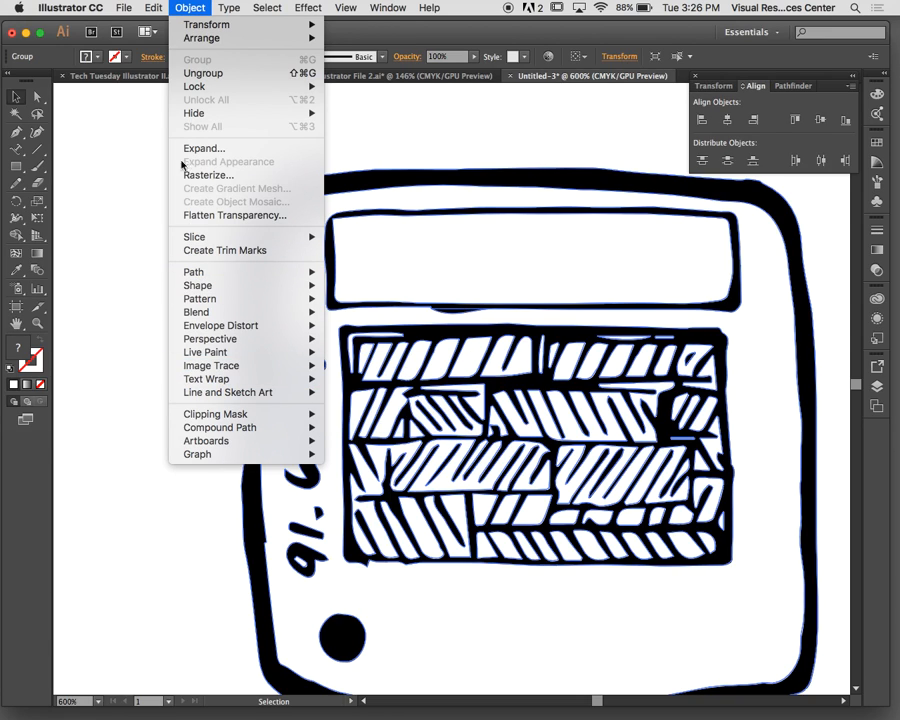
pyautogui.moveTo(248, 6)
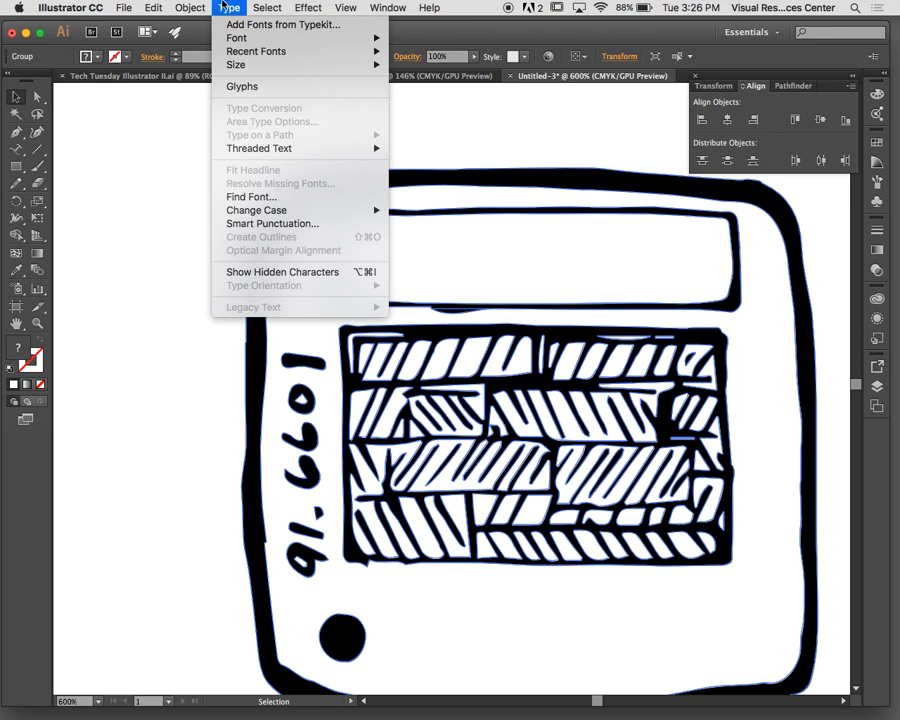
pyautogui.moveTo(295, 7)
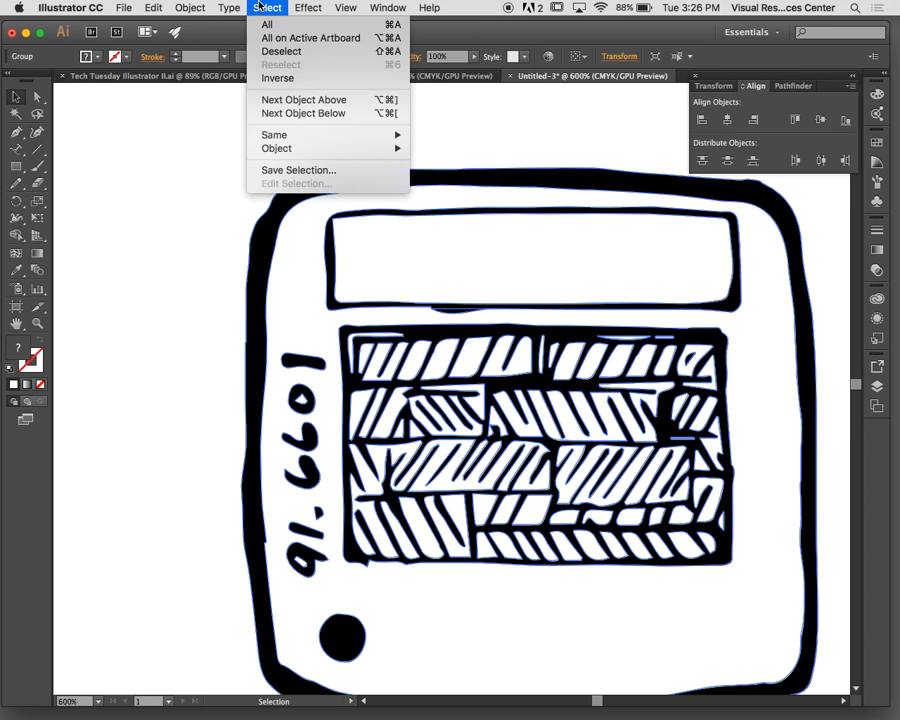
pyautogui.moveTo(388, 6)
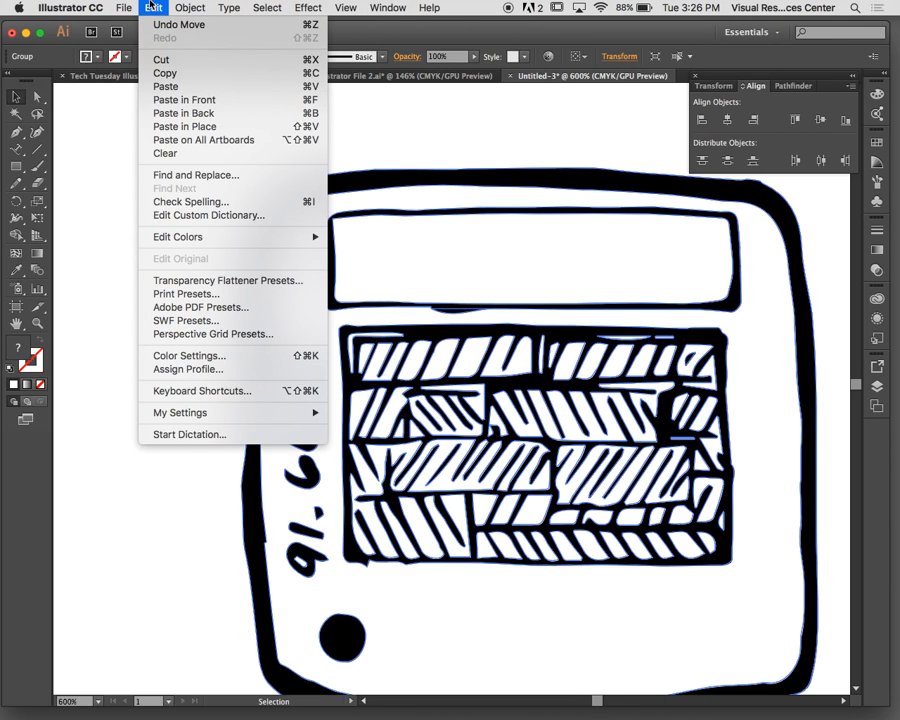
pyautogui.moveTo(114, 6)
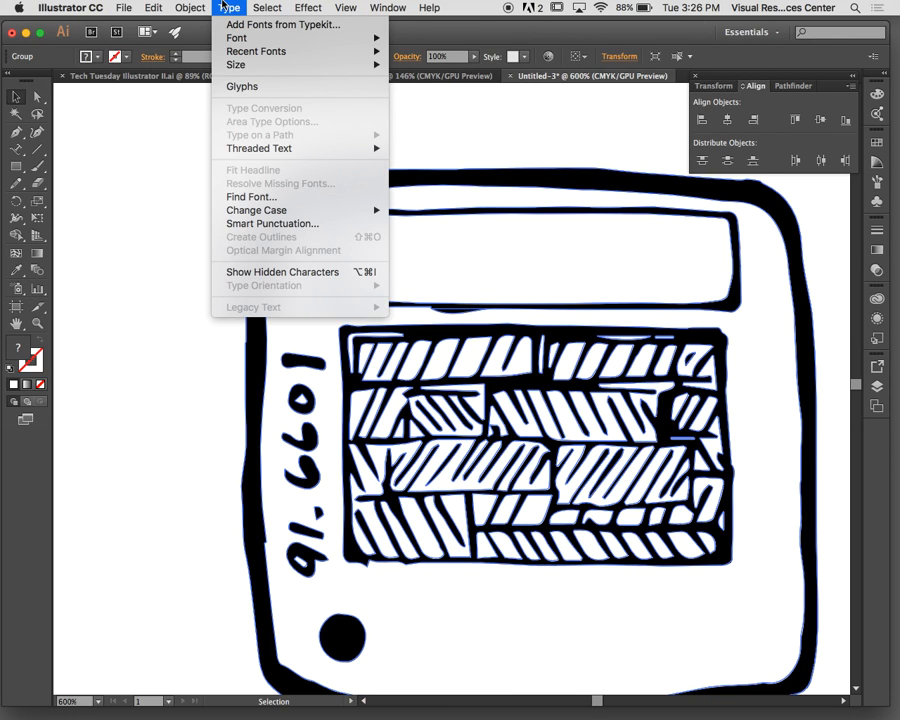
pyautogui.moveTo(436, 5)
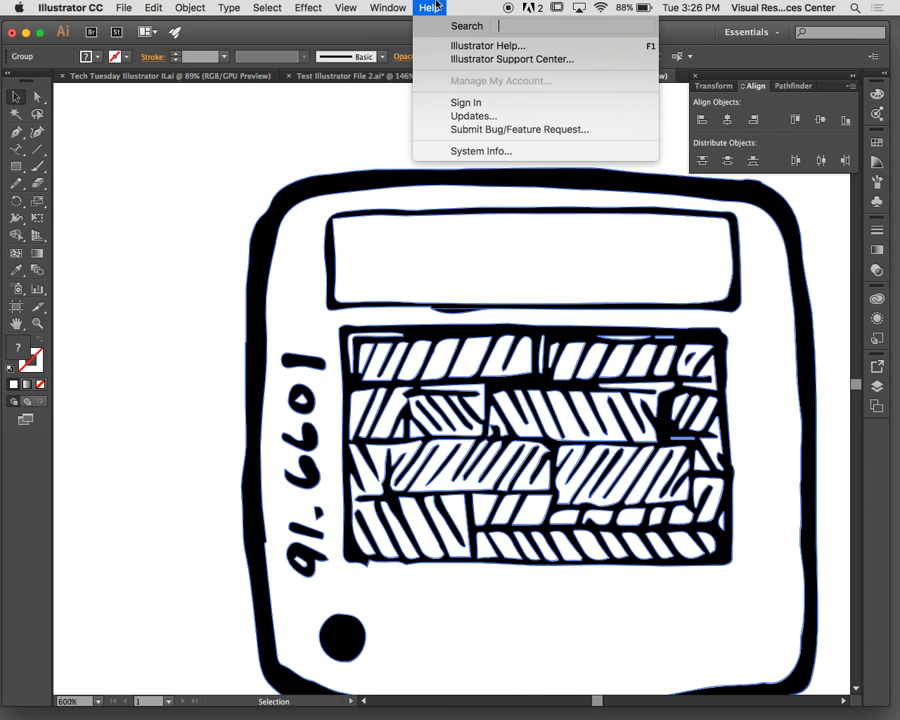
pyautogui.write('clean')
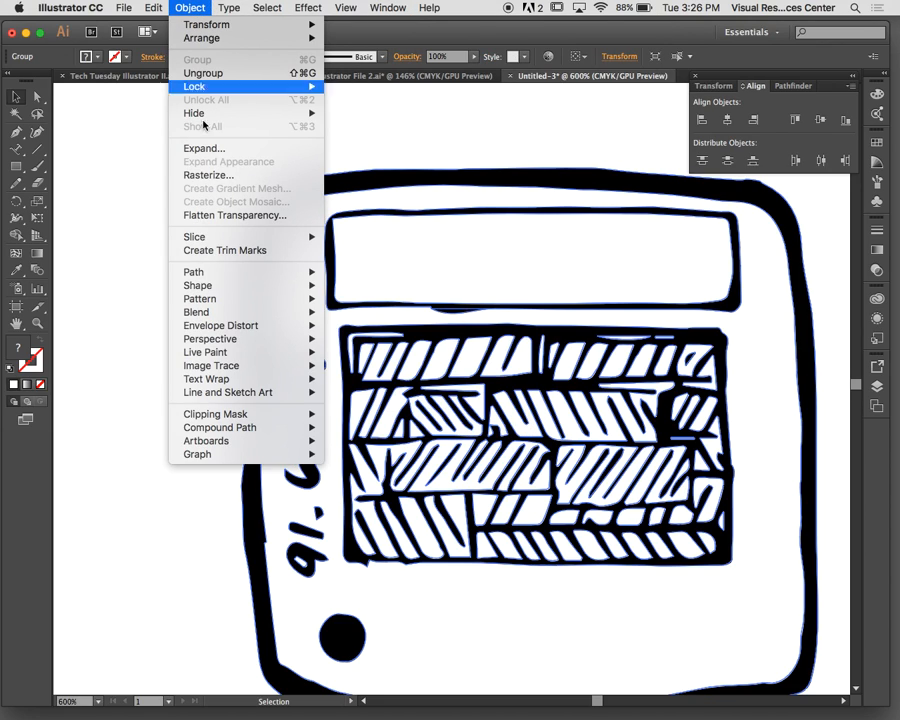
# Run Clean Up on the slide drawing with Stray Points, Unpainted Objects and Empty Text Paths all set for deletion
pyautogui.moveTo(211, 273)
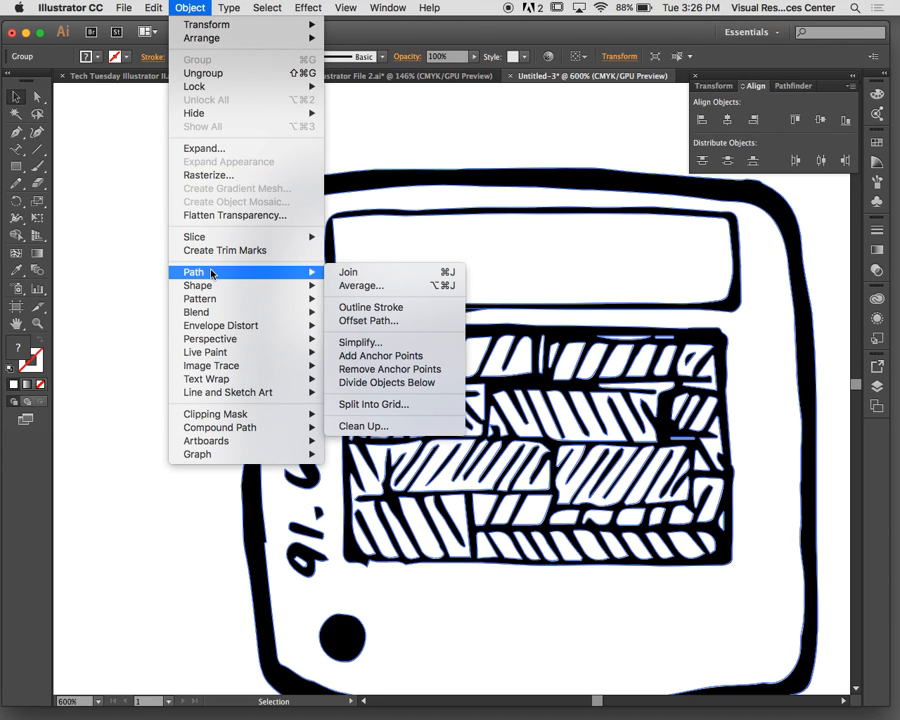
pyautogui.click(362, 426)
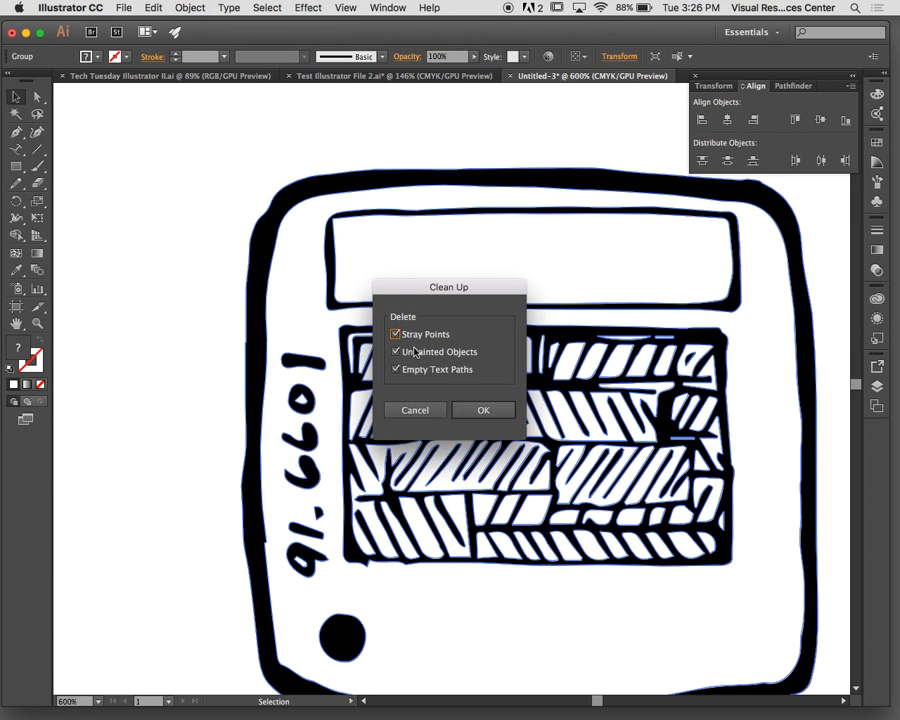
pyautogui.click(481, 410)
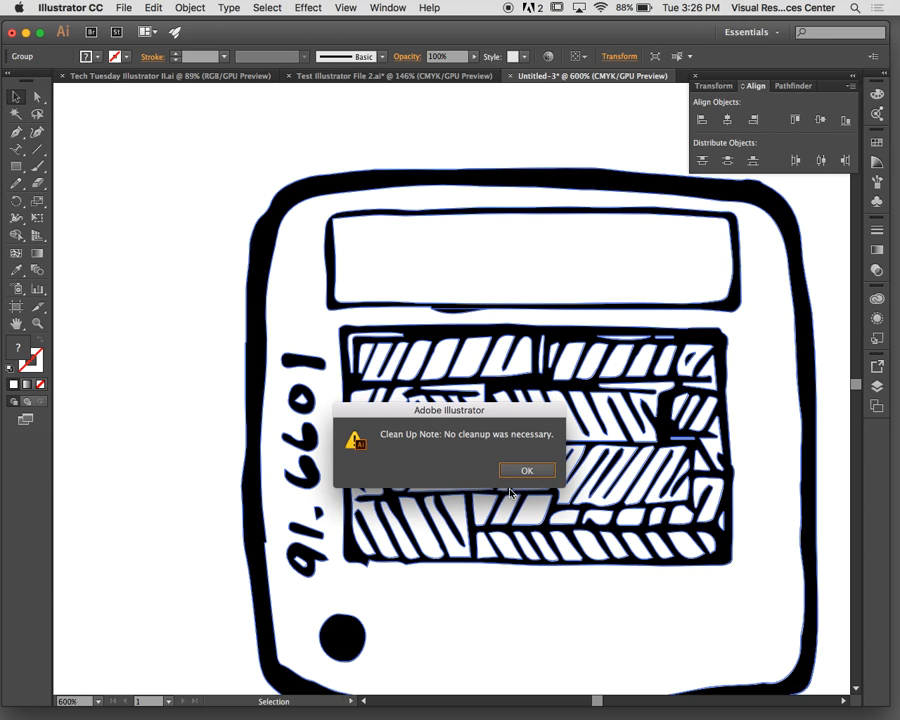
pyautogui.click(522, 471)
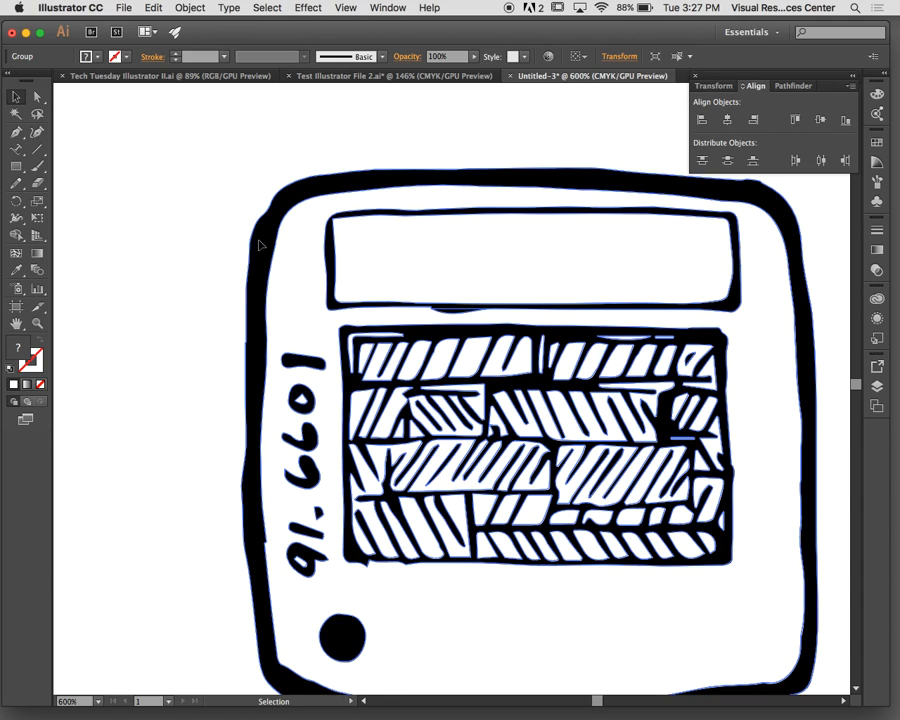
# View the Simplify settings for the slide drawing's paths and close them
pyautogui.click(193, 7)
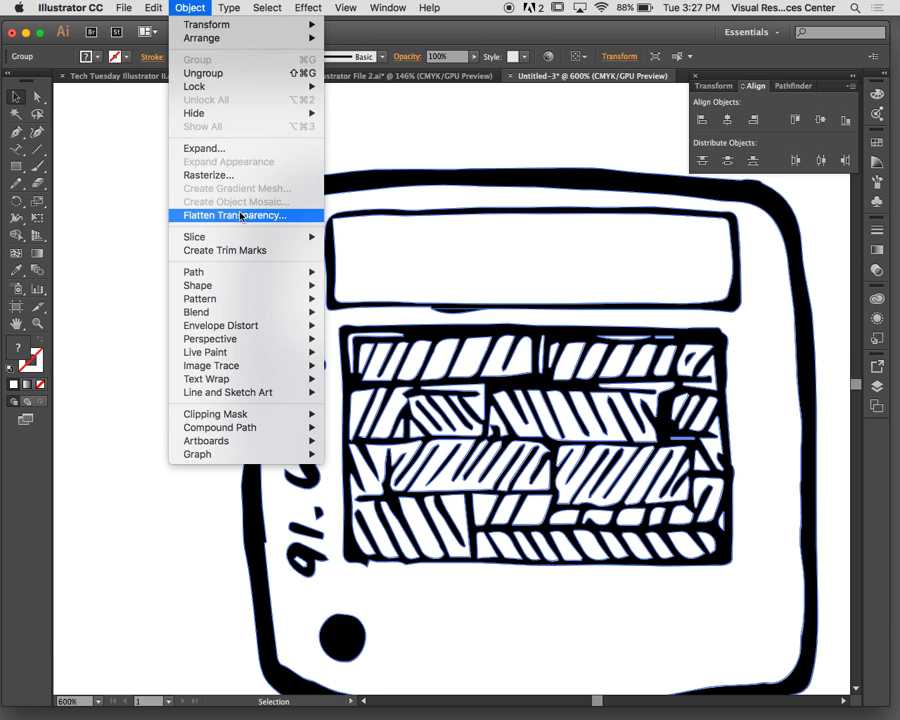
pyautogui.moveTo(245, 271)
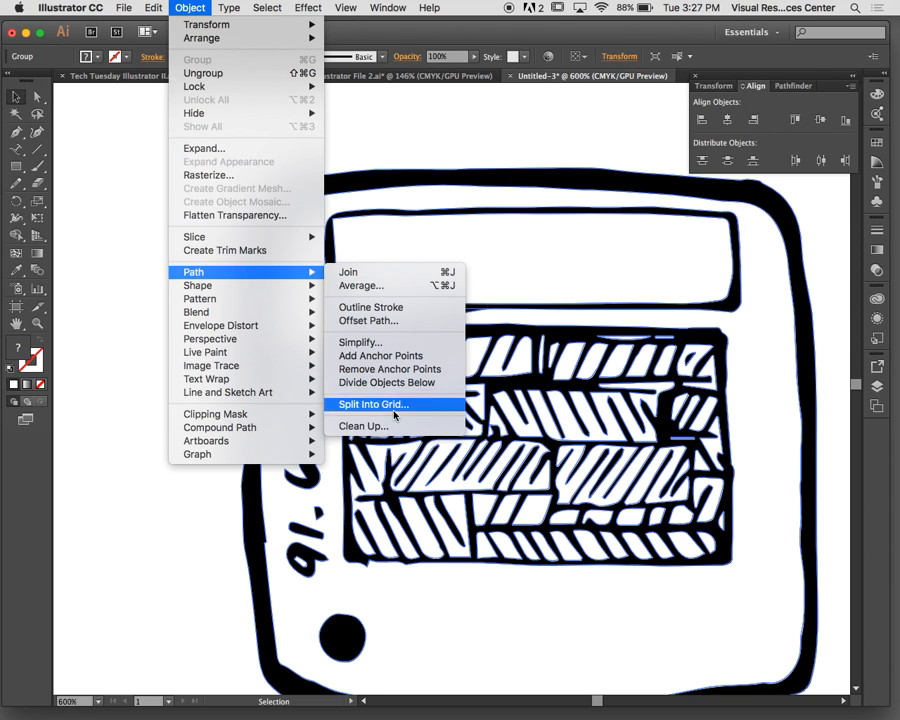
pyautogui.click(389, 343)
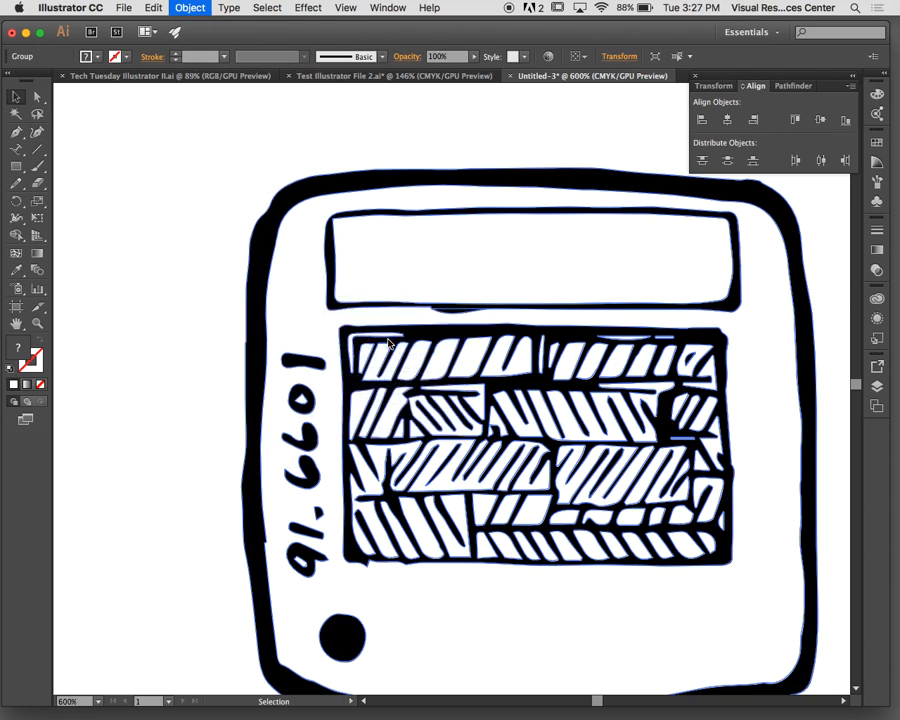
pyautogui.click(533, 441)
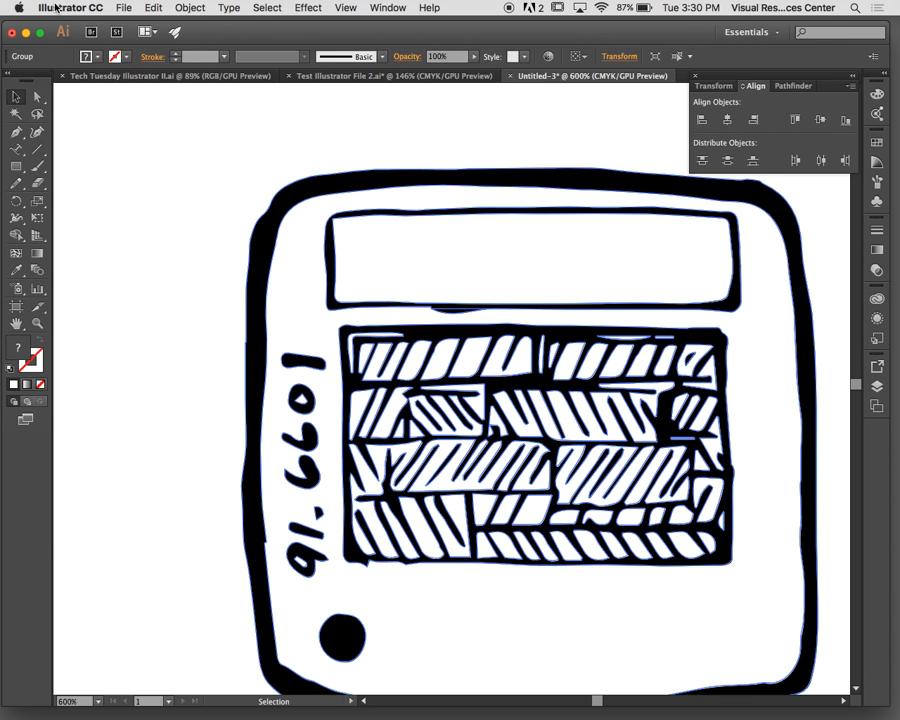
# Minimize the document window and switch to QuickTime Player
pyautogui.click(27, 34)
pyautogui.moveTo(468, 716)
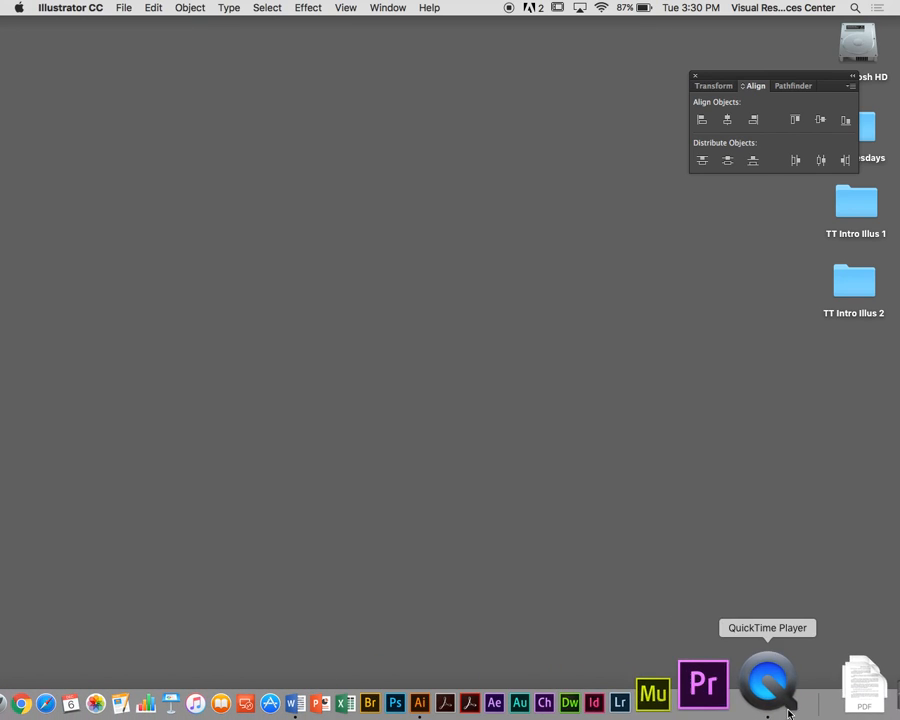
pyautogui.click(777, 707)
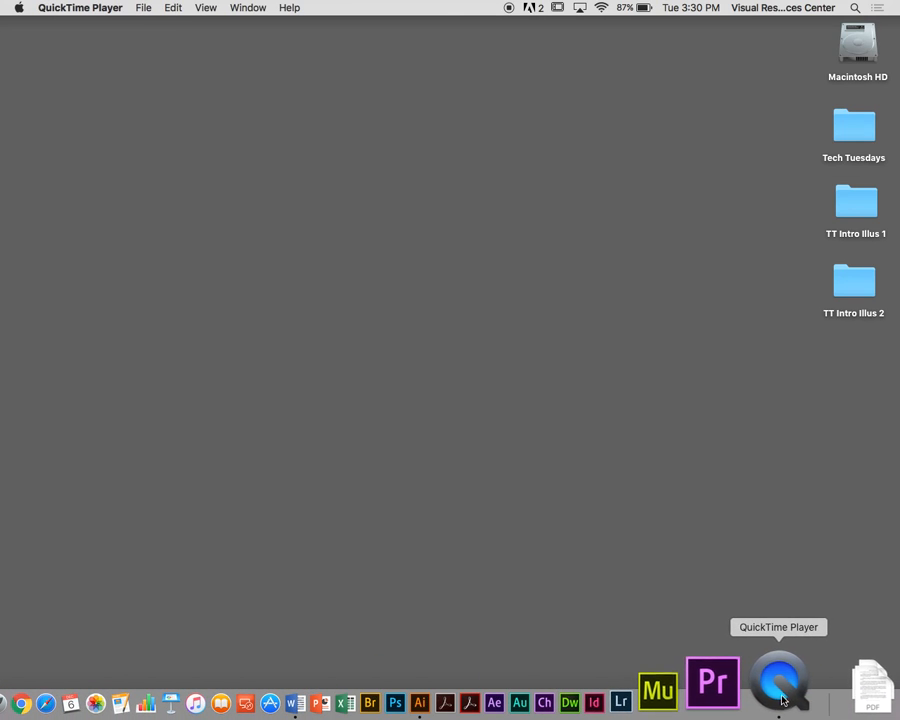
pyautogui.click(92, 6)
pyautogui.moveTo(132, 6)
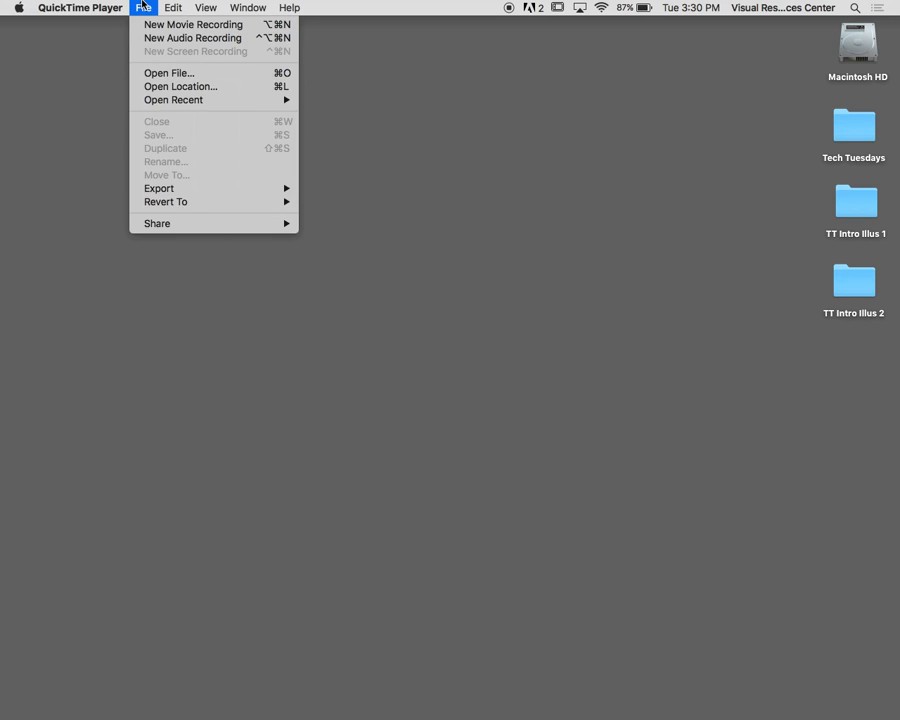
pyautogui.moveTo(166, 5)
pyautogui.click(232, 5)
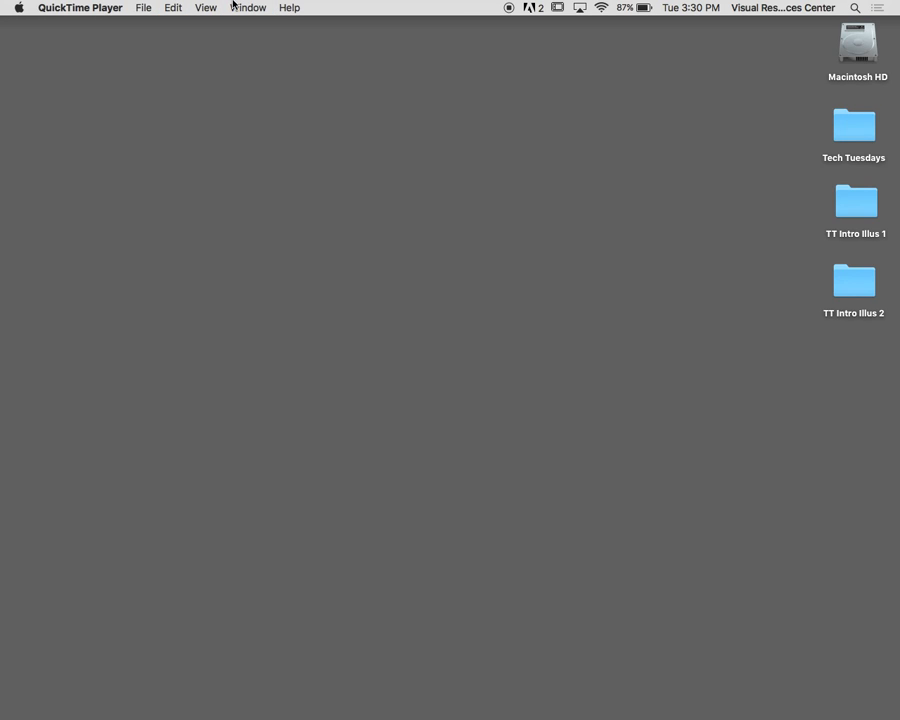